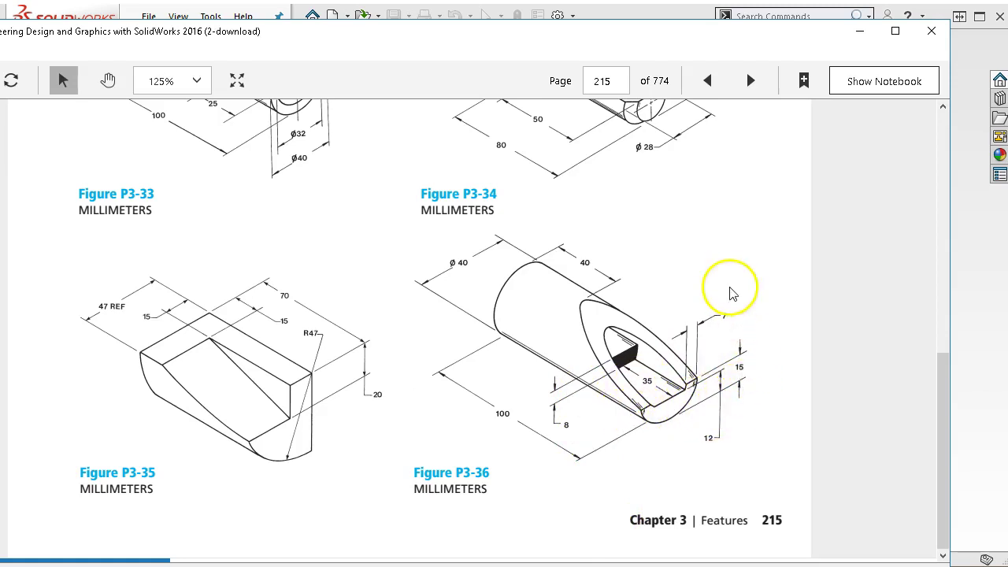
Drag the Kindle window showing Figure P3-36 to the lower right to uncover SOLIDWORKS
{"action": "left_click_drag", "start_coordinate": [562, 38], "coordinate": [1007, 227]}
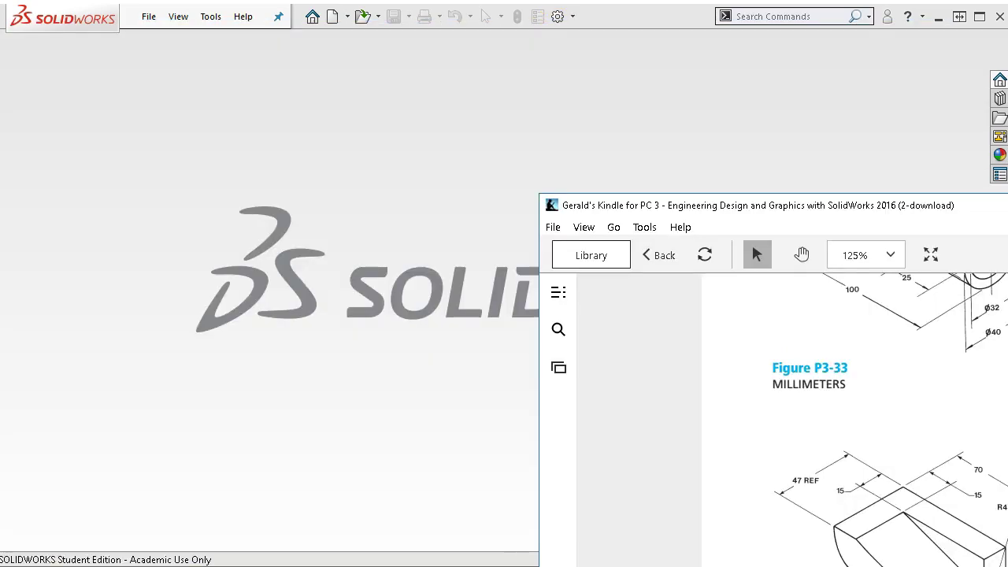
Create a new part document and select its Right plane for sketching
{"action": "left_click", "coordinate": [482, 172]}
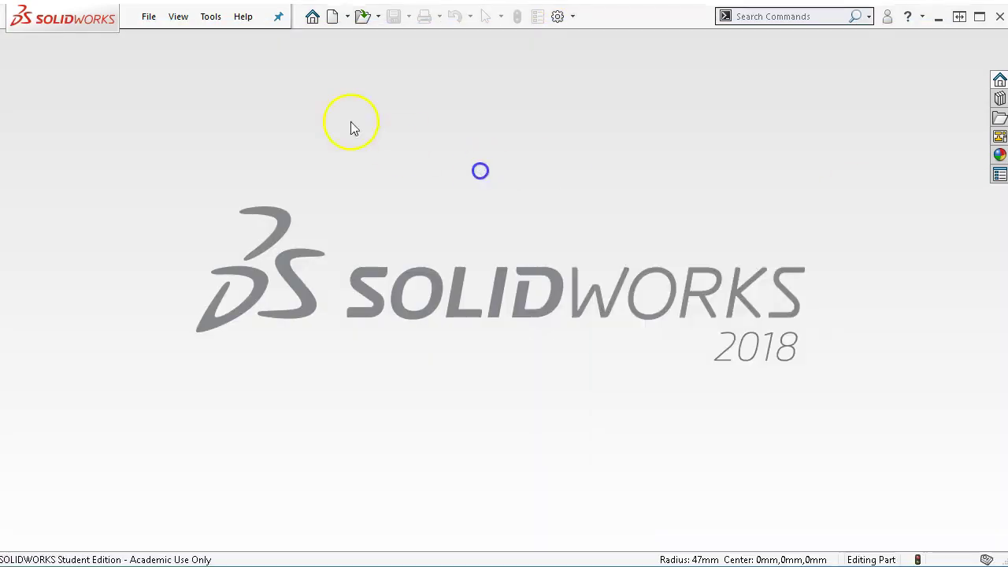
{"action": "left_click", "coordinate": [332, 16]}
{"action": "double_click", "coordinate": [315, 180]}
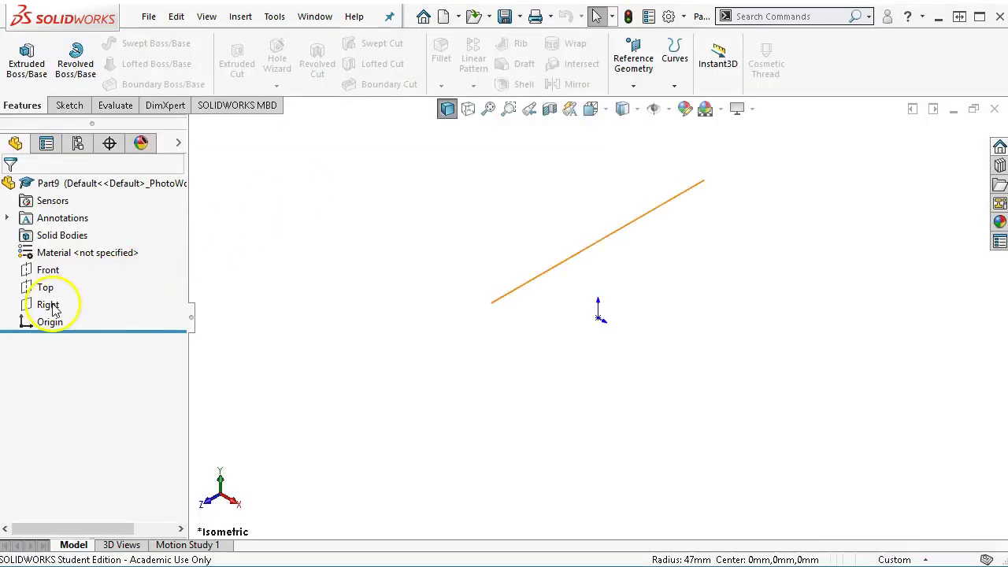
{"action": "left_click", "coordinate": [49, 305]}
Sketch two concentric circles centred at the origin on the Right plane
{"action": "left_click", "coordinate": [66, 281]}
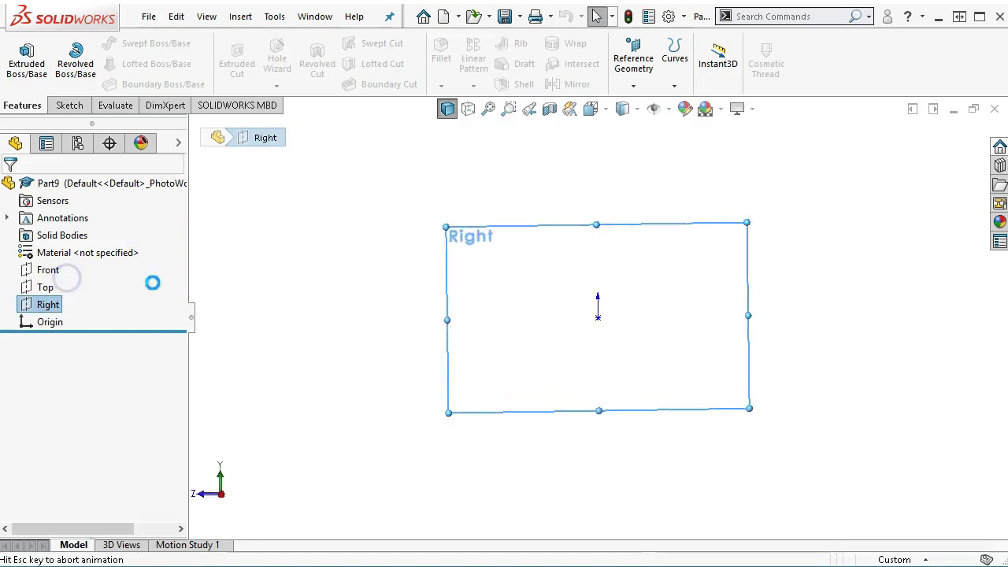
{"action": "left_click", "coordinate": [132, 44]}
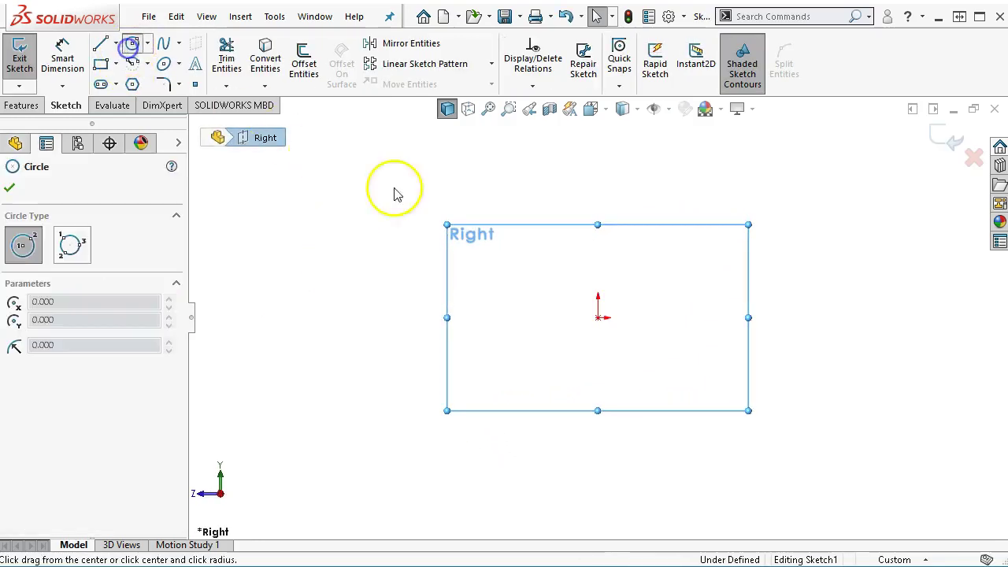
{"action": "left_click", "coordinate": [598, 319]}
{"action": "left_click", "coordinate": [658, 380]}
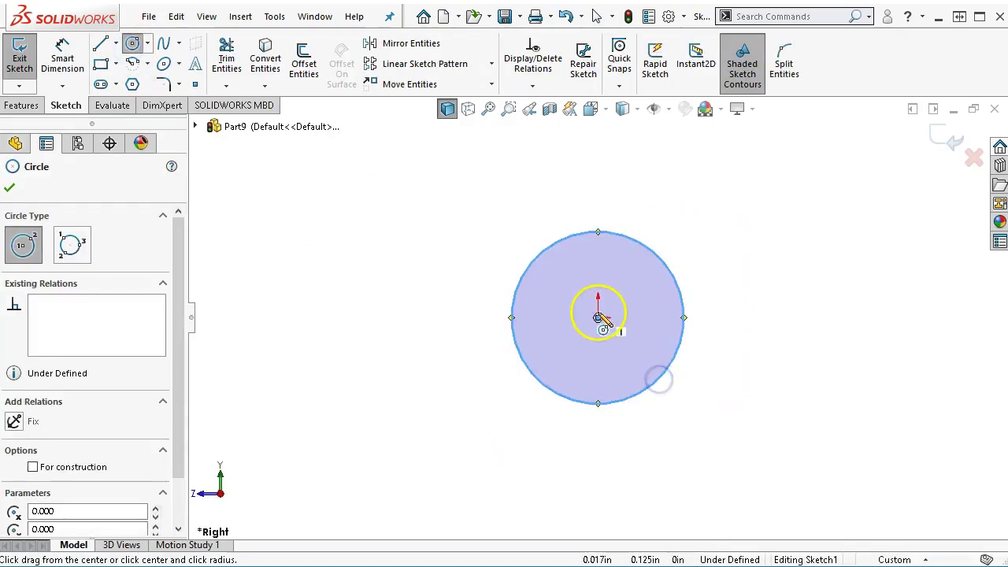
{"action": "left_click", "coordinate": [636, 354]}
Dimension the outer circle's diameter as 40
{"action": "right_click", "coordinate": [744, 240]}
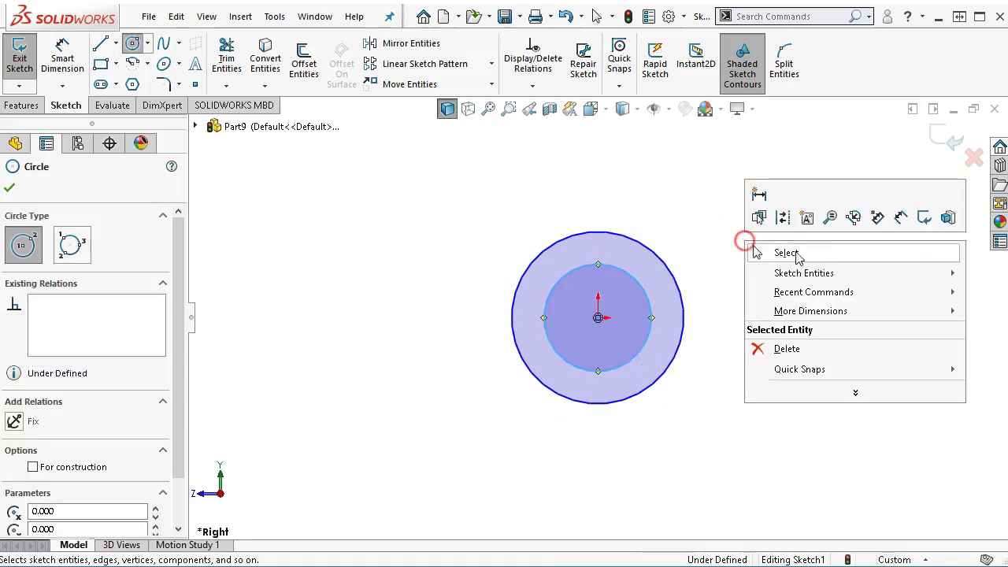
{"action": "left_click", "coordinate": [900, 217]}
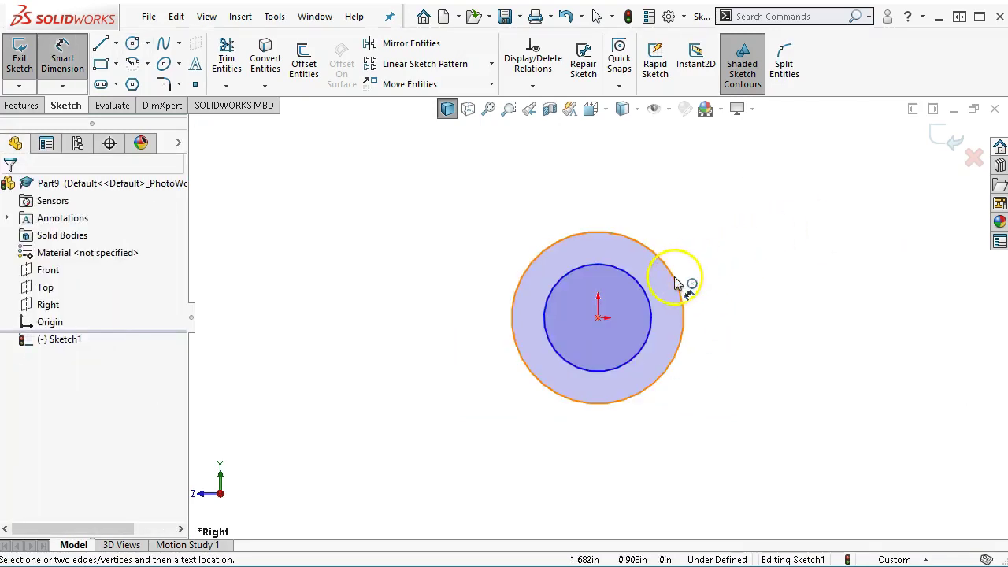
{"action": "left_click", "coordinate": [678, 283]}
{"action": "left_click", "coordinate": [760, 219]}
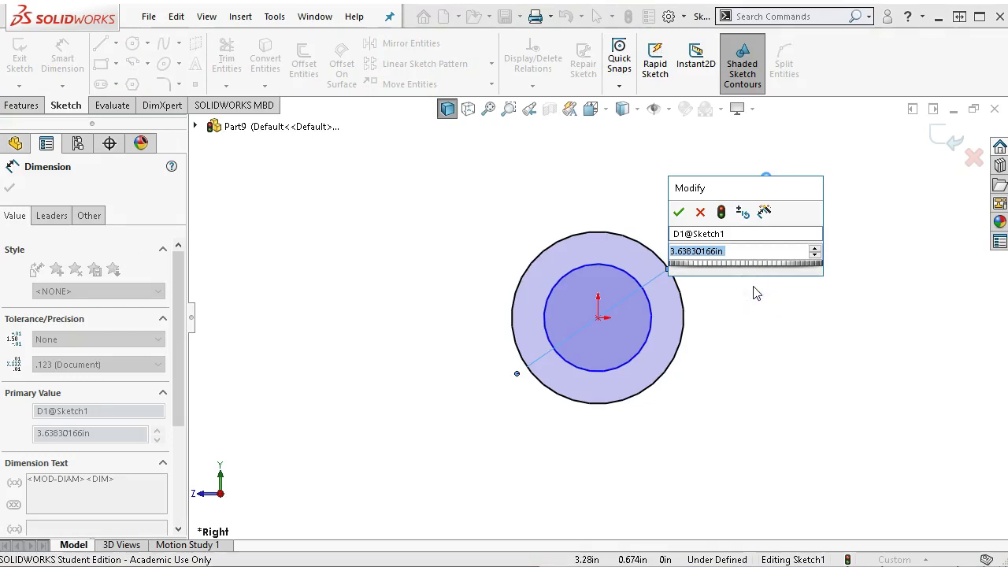
{"action": "type", "text": "40"}
{"action": "key", "text": "Return"}
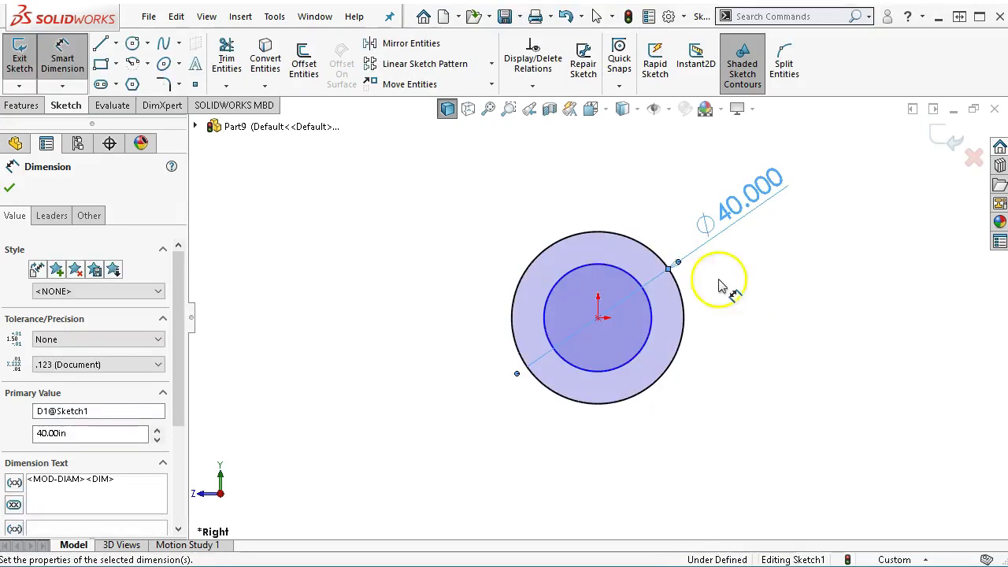
Dimension the gap between the inner and outer circles as 7
{"action": "scroll", "coordinate": [630, 271], "scroll_direction": "down", "scroll_amount": 2}
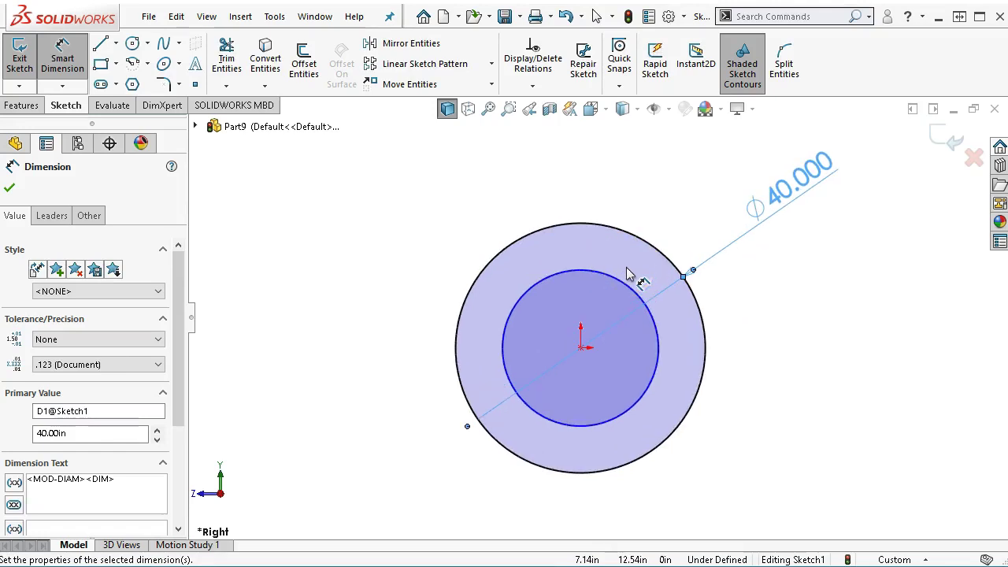
{"action": "left_click", "coordinate": [623, 285]}
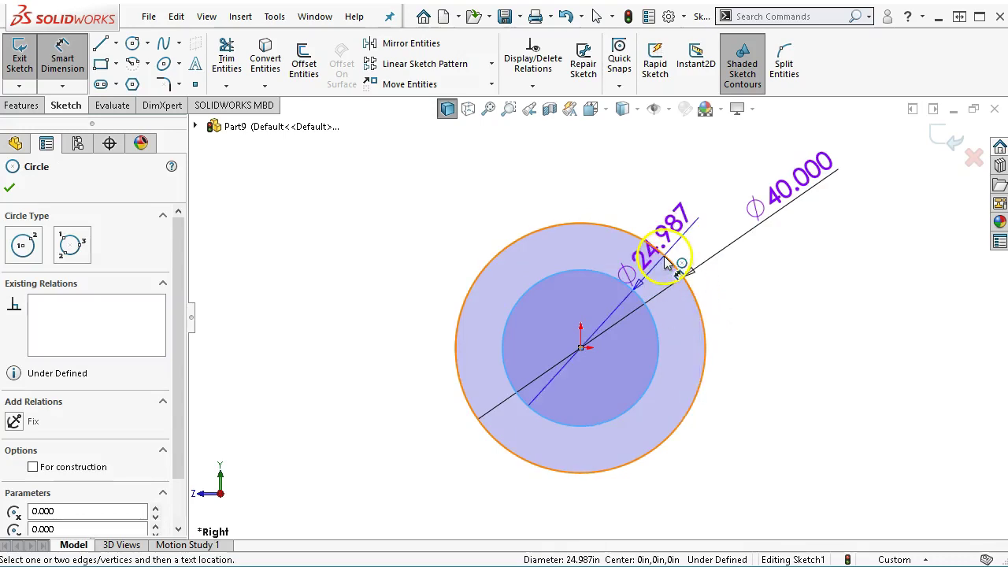
{"action": "left_click", "coordinate": [668, 264]}
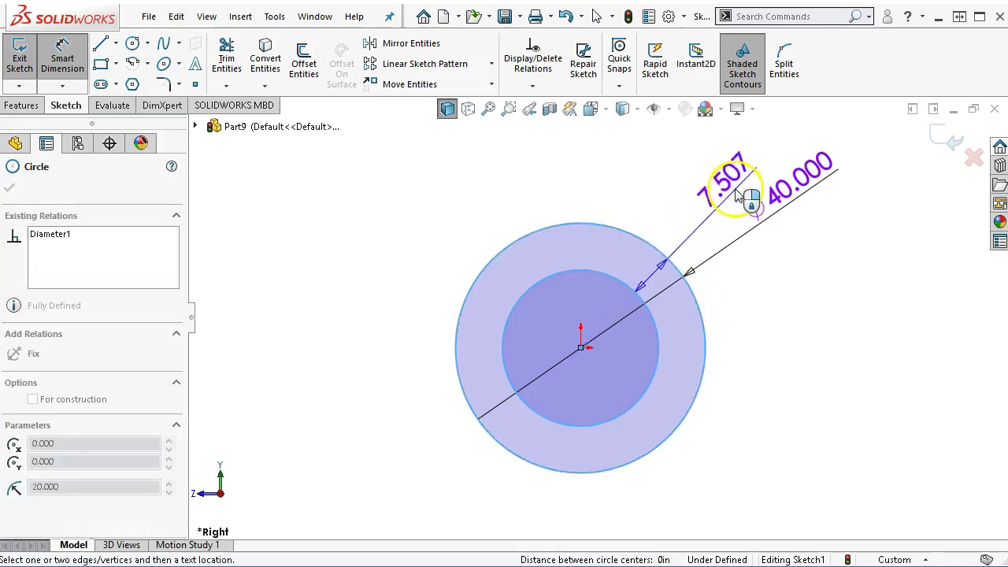
{"action": "left_click", "coordinate": [735, 178]}
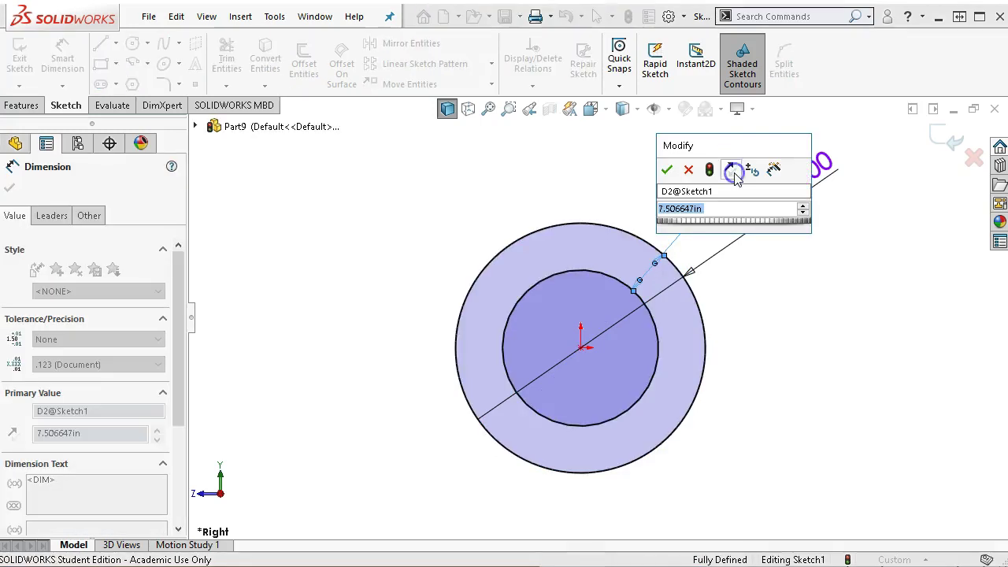
{"action": "type", "text": "7."}
{"action": "key", "text": "Return"}
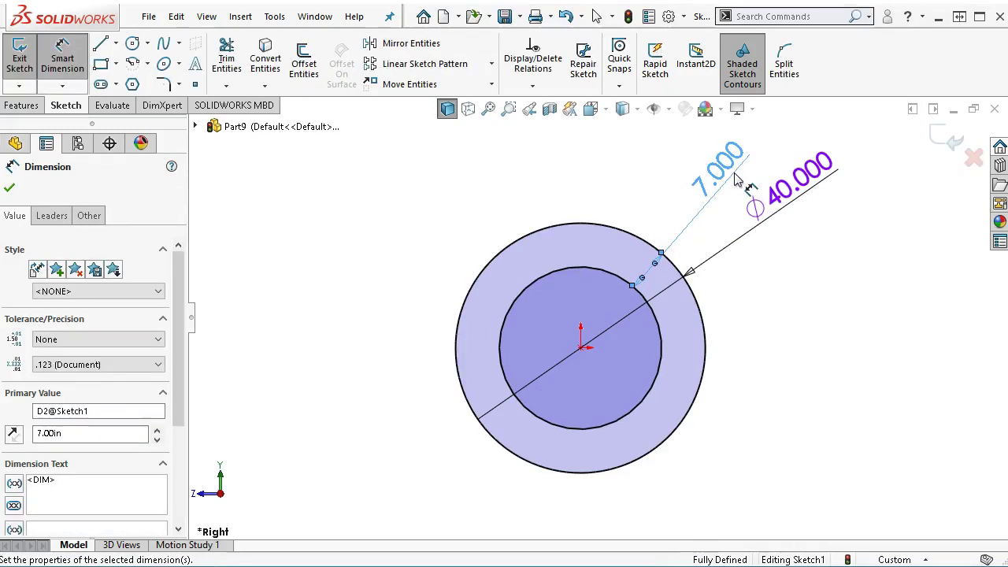
Draw two horizontal lines spanning the outer circle below its centre, then end the Line tool
{"action": "left_click", "coordinate": [100, 45]}
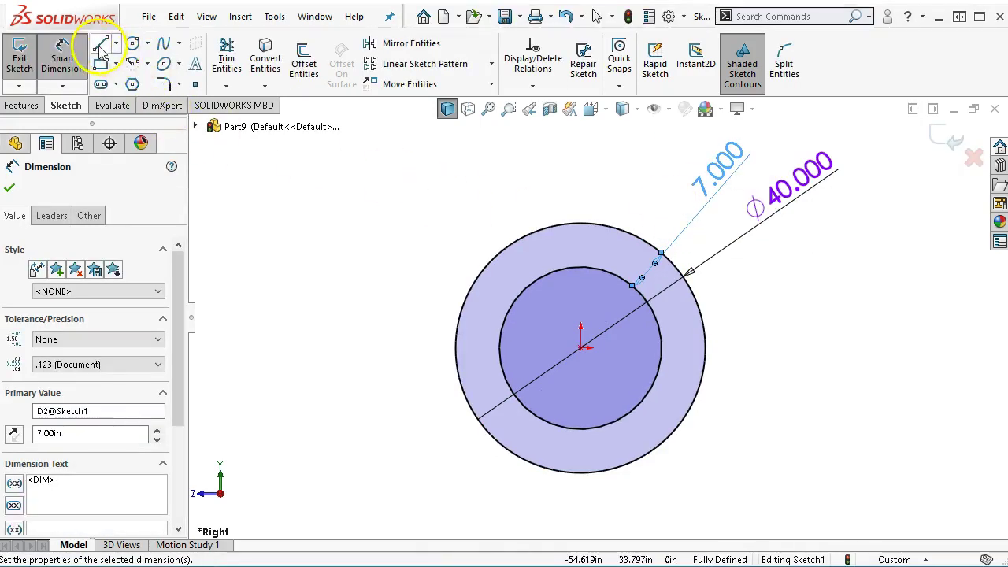
{"action": "left_click", "coordinate": [467, 403]}
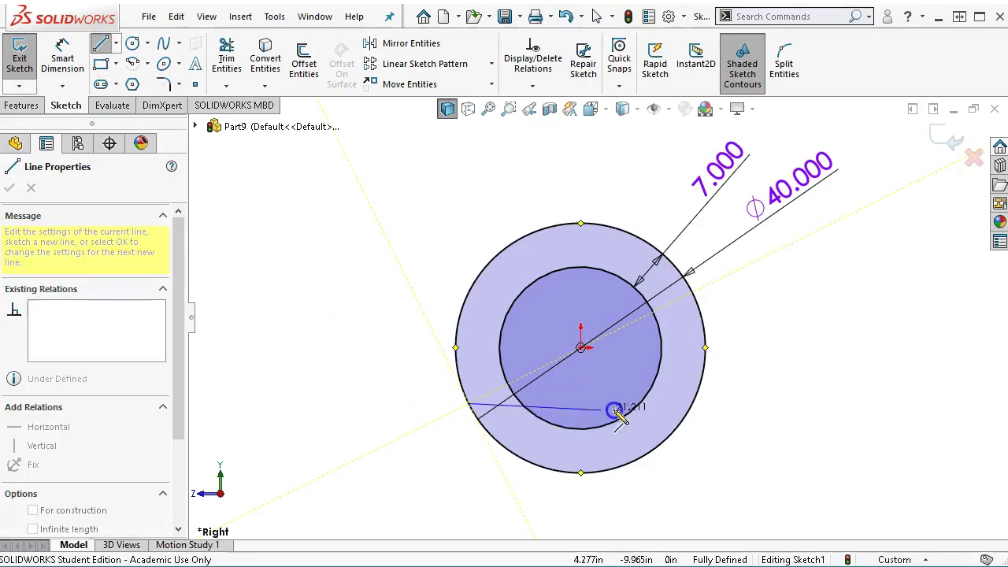
{"action": "double_click", "coordinate": [696, 404]}
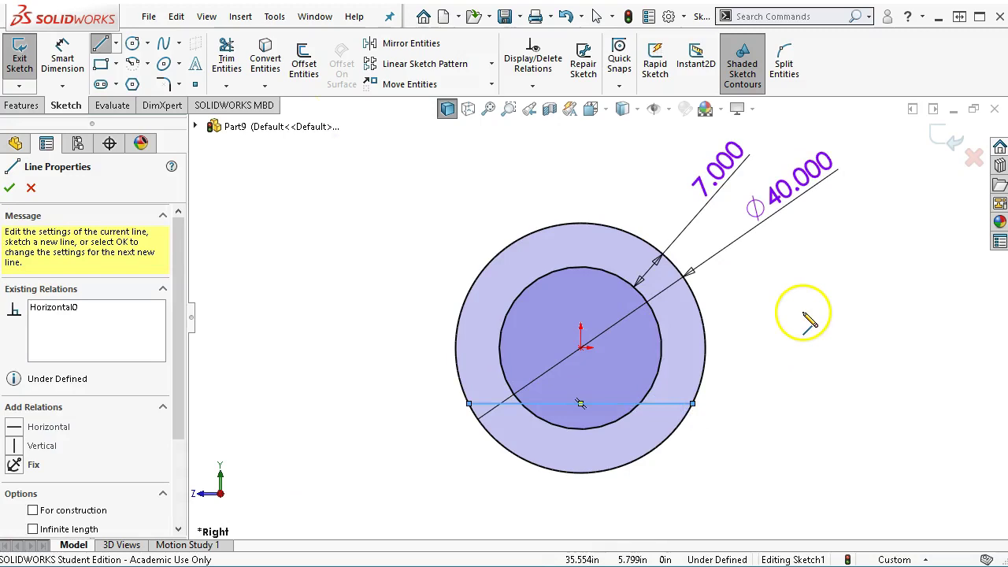
{"action": "left_click", "coordinate": [456, 356]}
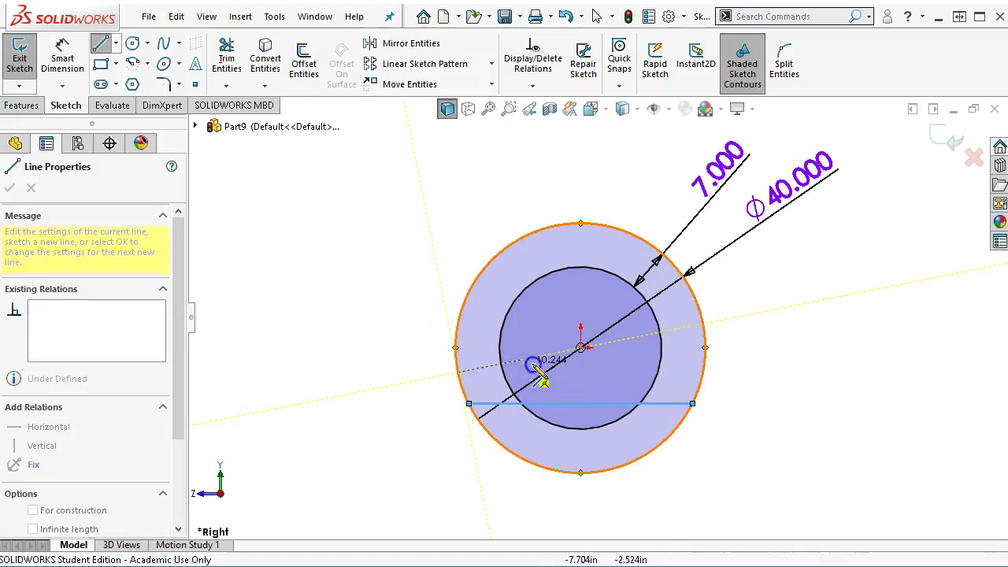
{"action": "left_click", "coordinate": [702, 371]}
{"action": "right_click", "coordinate": [797, 329]}
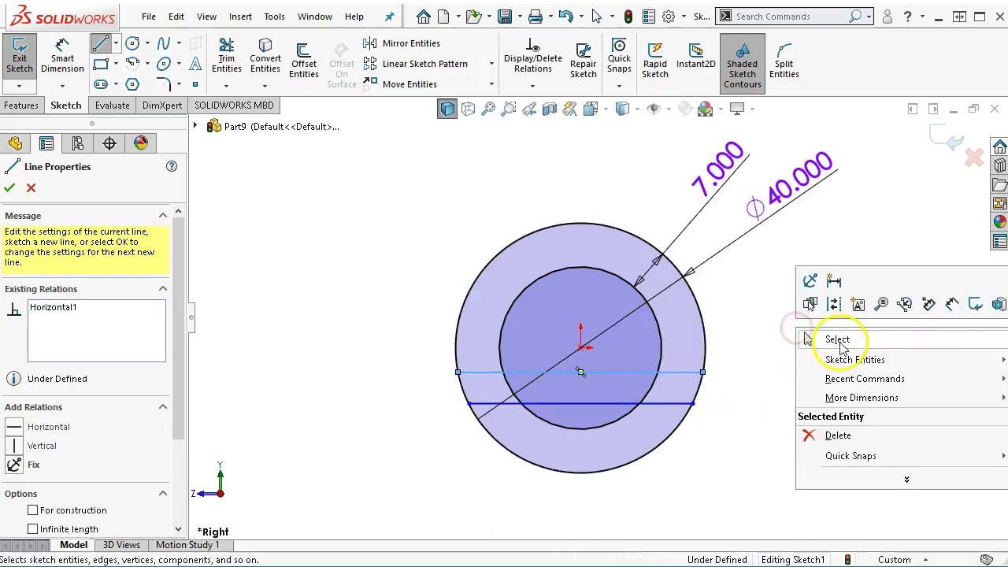
{"action": "left_click", "coordinate": [837, 340]}
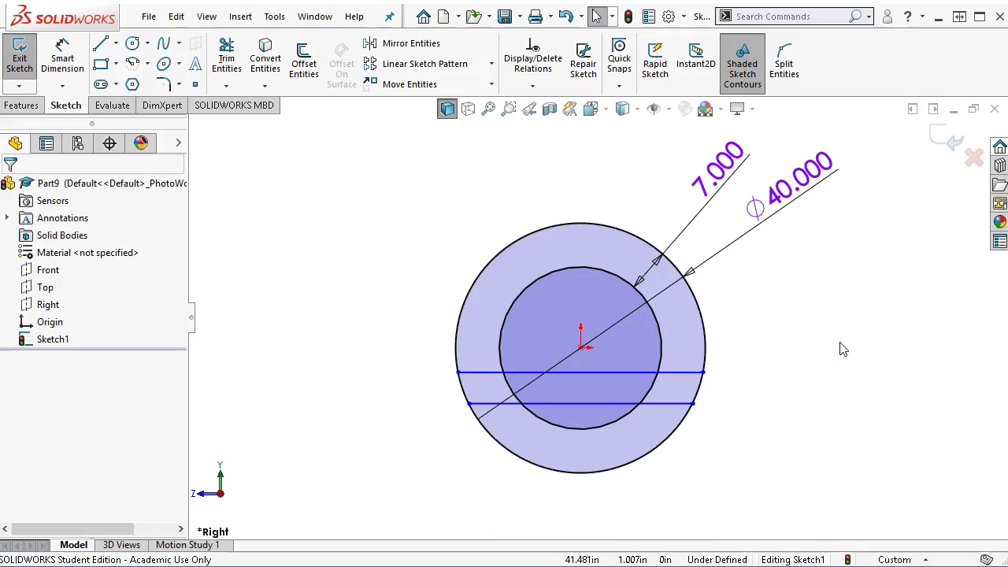
{"action": "left_click", "coordinate": [753, 328]}
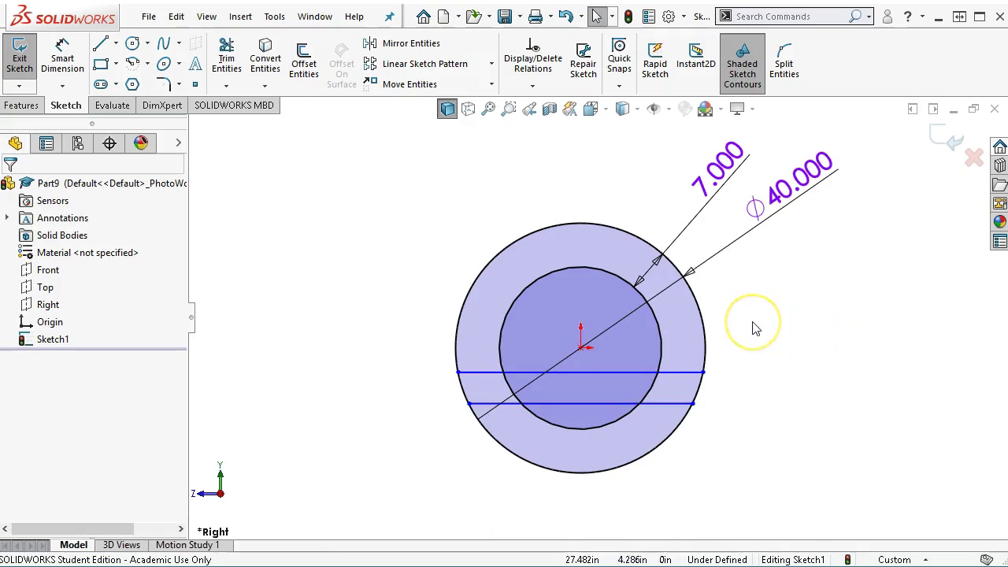
Add a distance dimension from the lower horizontal line to the outer circle
{"action": "left_click", "coordinate": [455, 250]}
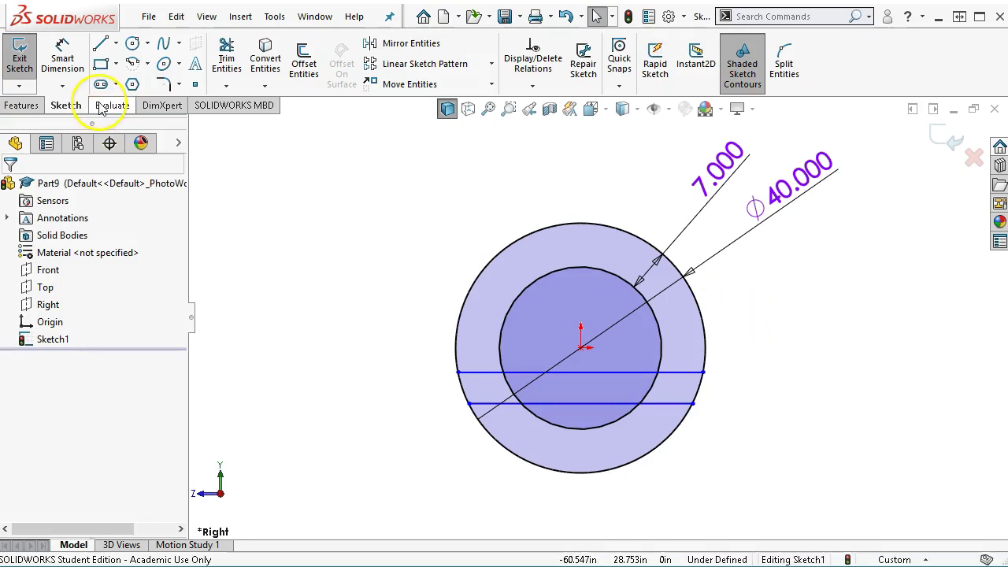
{"action": "left_click", "coordinate": [617, 328]}
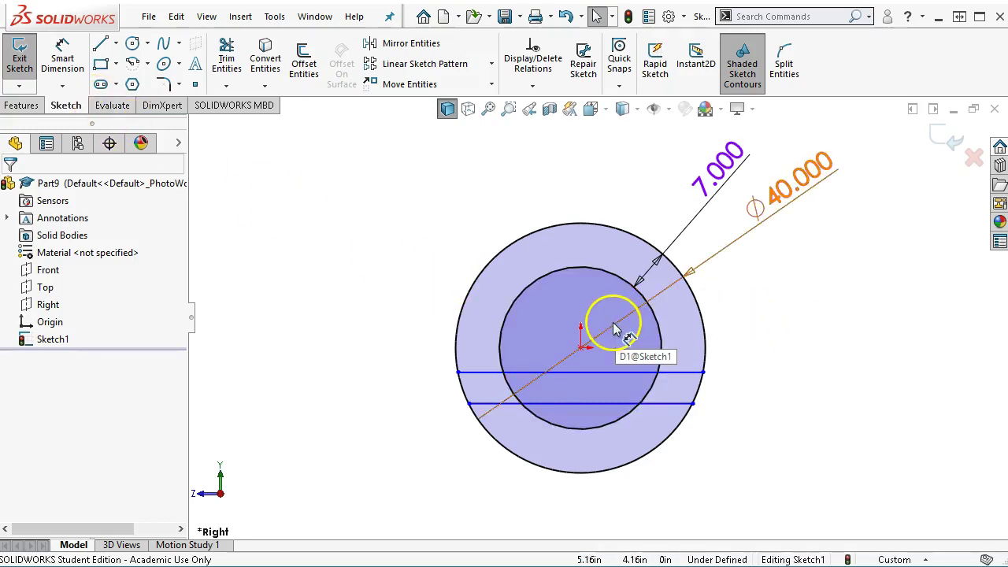
{"action": "left_click", "coordinate": [37, 45]}
{"action": "left_click", "coordinate": [62, 59]}
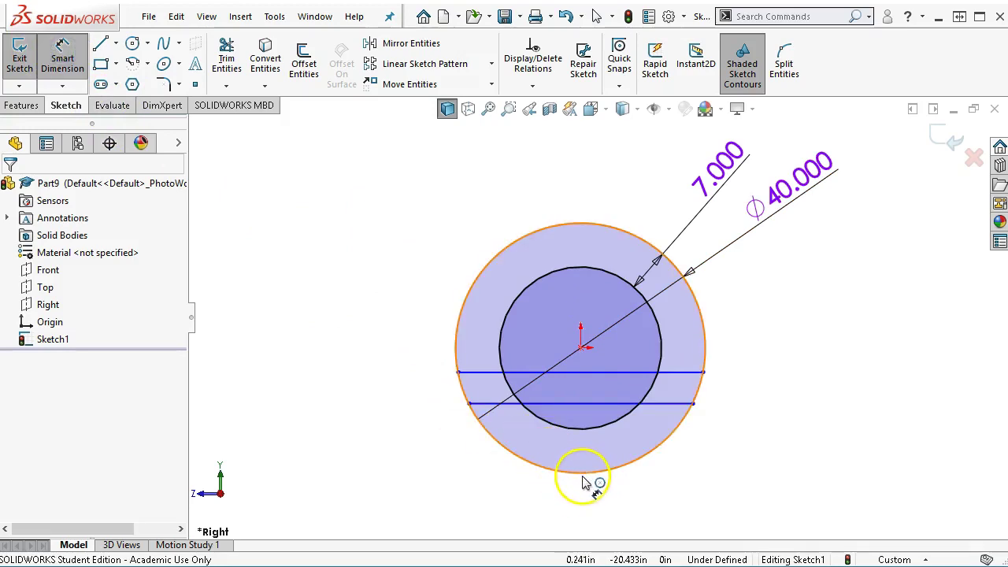
{"action": "left_click", "coordinate": [595, 415]}
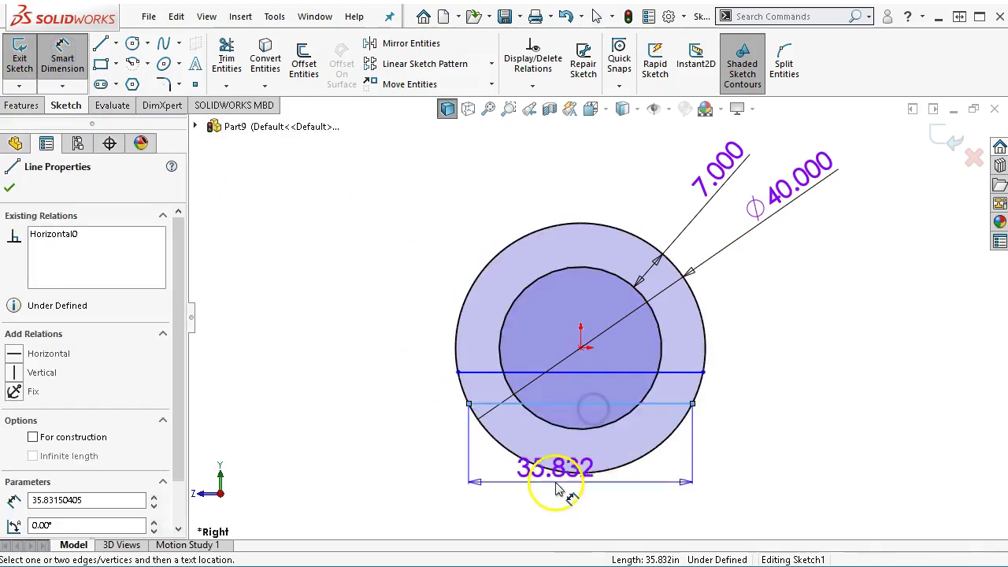
{"action": "left_click", "coordinate": [713, 453]}
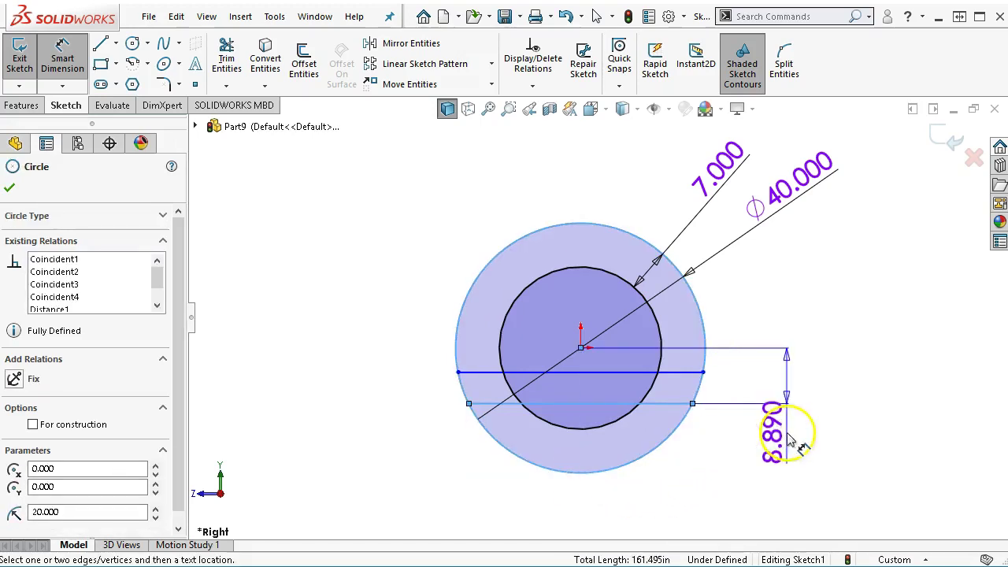
{"action": "left_click", "coordinate": [790, 457]}
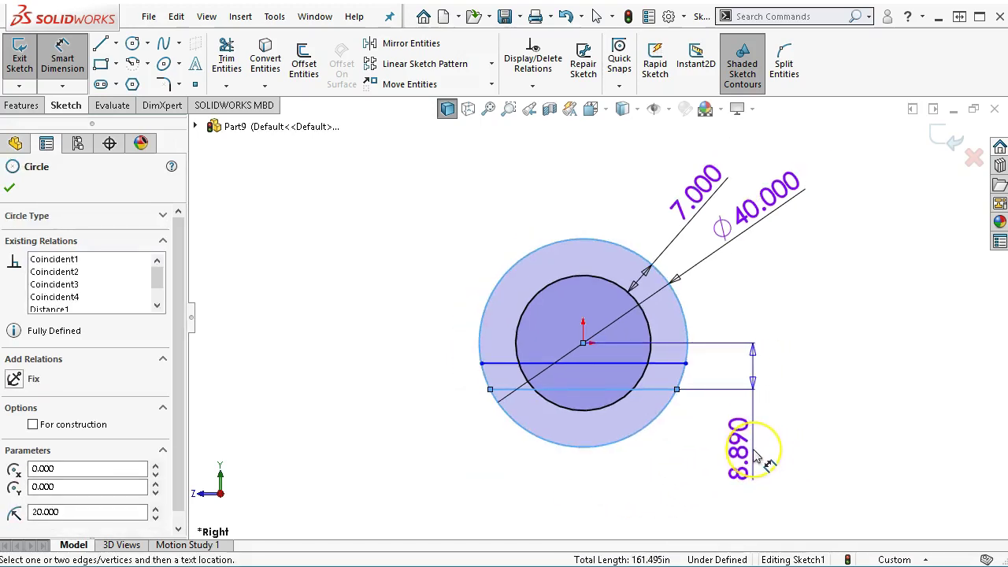
{"action": "left_click", "coordinate": [754, 455]}
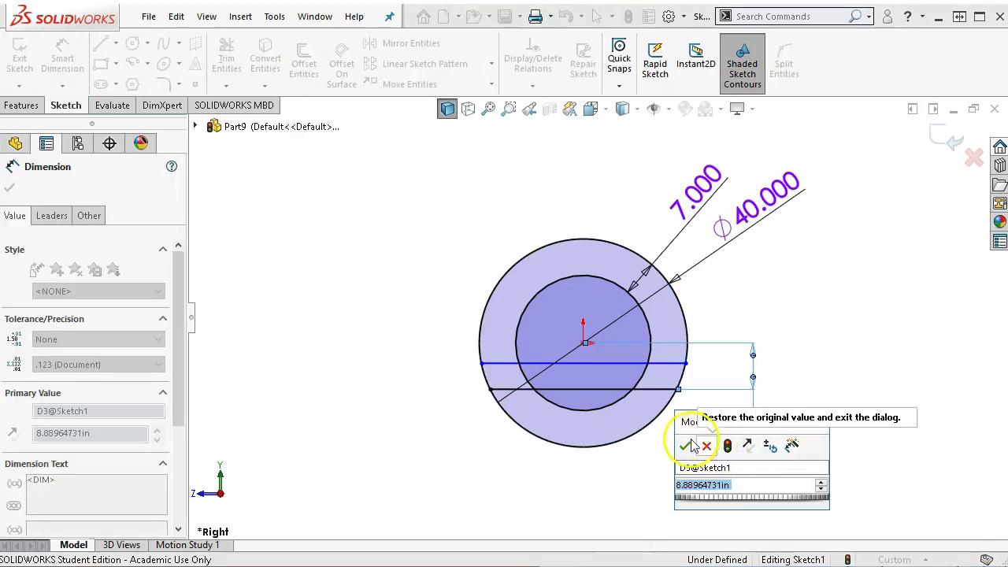
{"action": "left_click", "coordinate": [684, 445]}
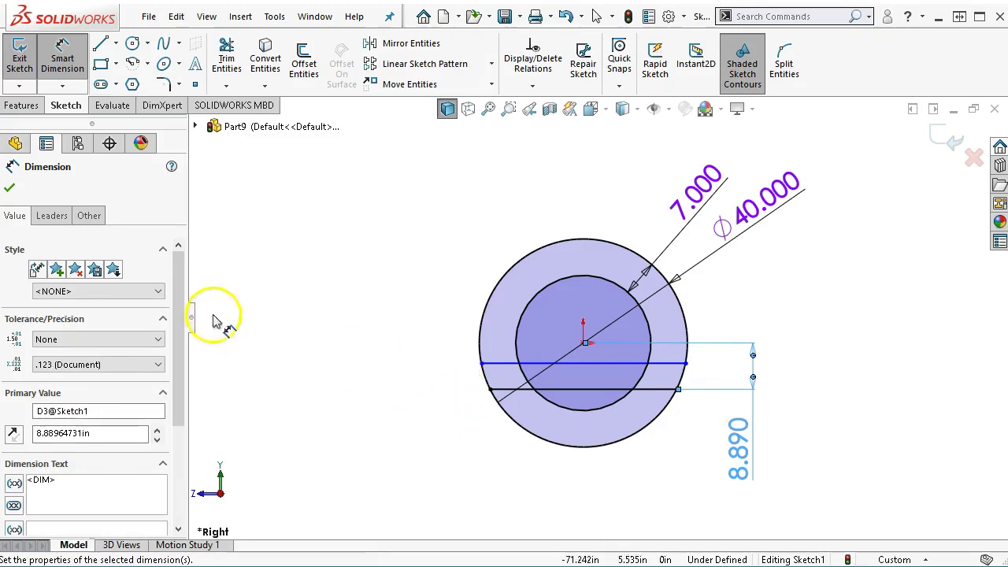
Set the dimension's arc condition to Min and make it 12 from the circle's bottom
{"action": "left_click", "coordinate": [52, 215]}
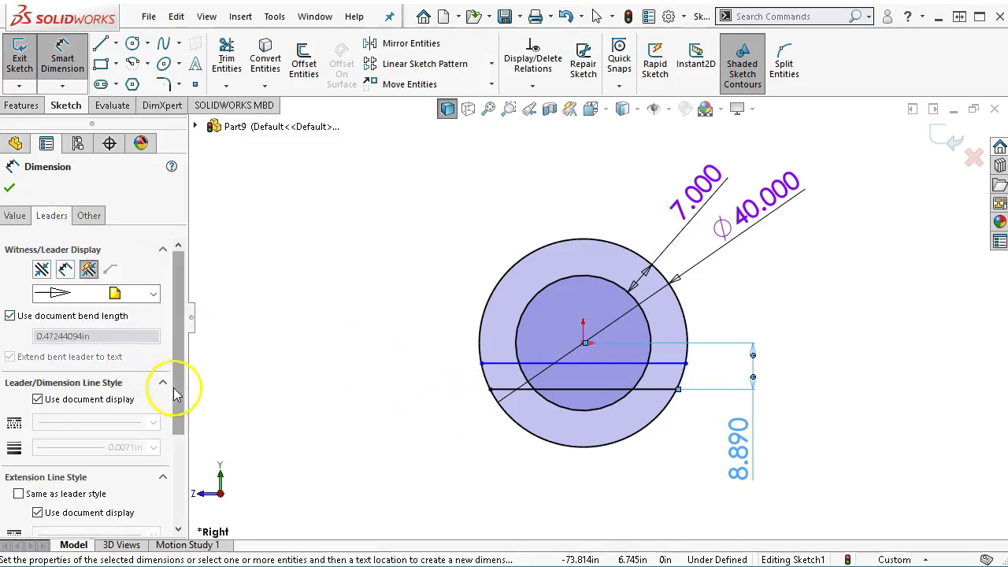
{"action": "left_click", "coordinate": [178, 529]}
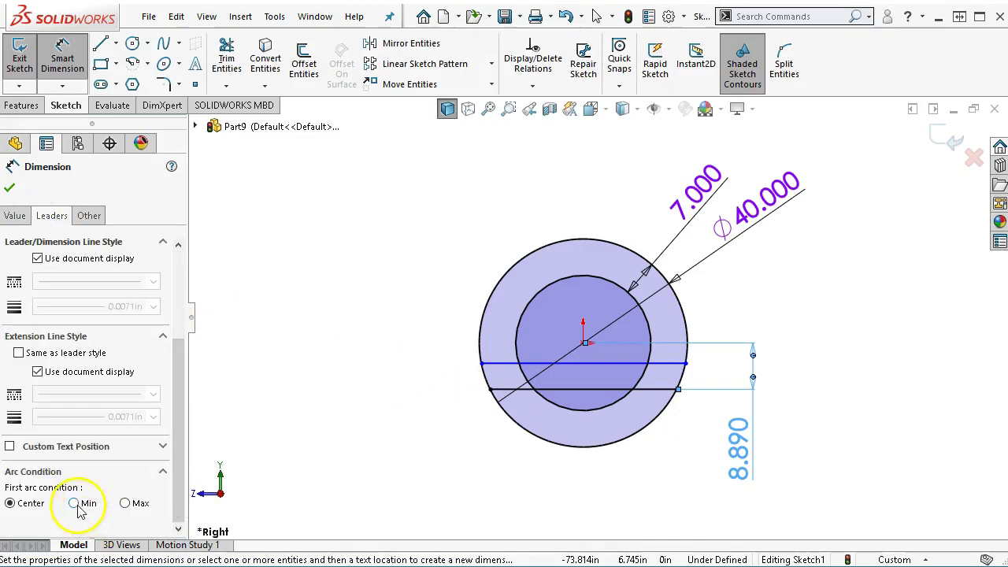
{"action": "left_click", "coordinate": [75, 504]}
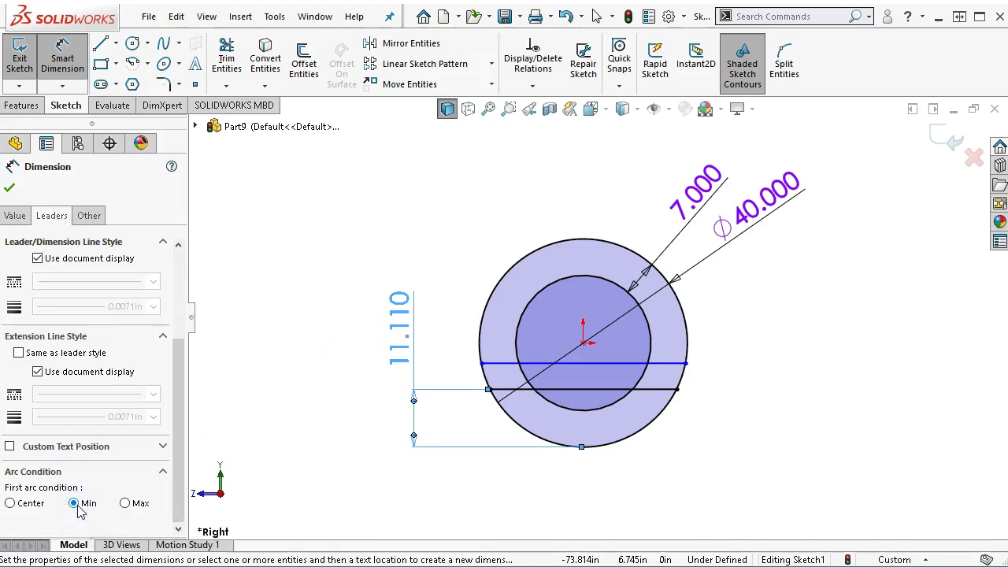
{"action": "double_click", "coordinate": [398, 331]}
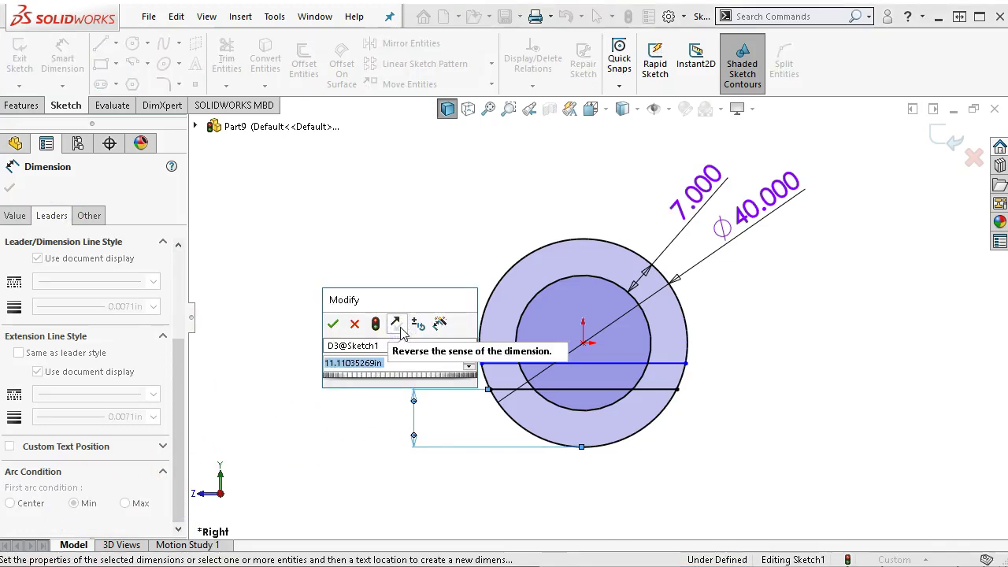
{"action": "type", "text": "12"}
{"action": "key", "text": "Return"}
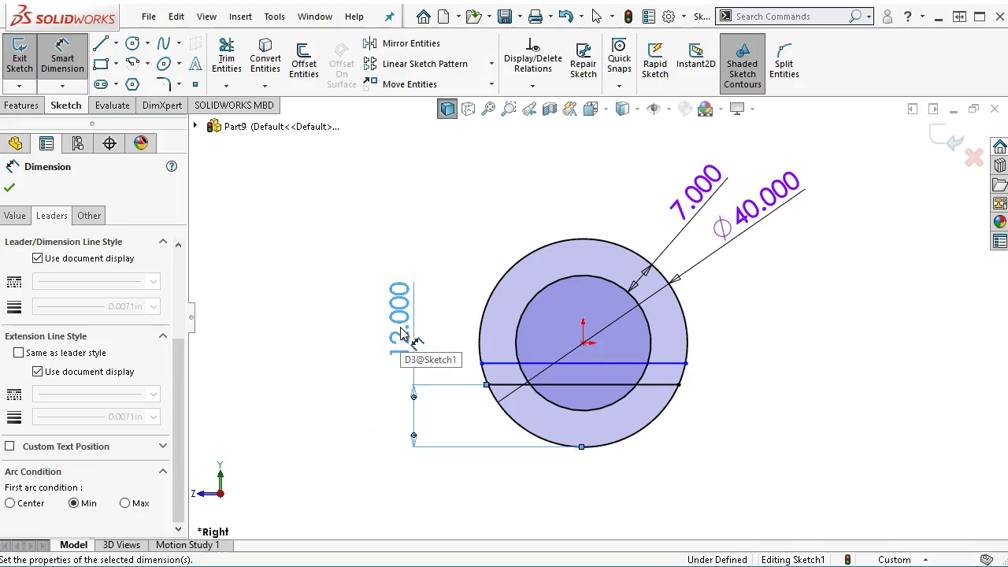
{"action": "left_click", "coordinate": [364, 325]}
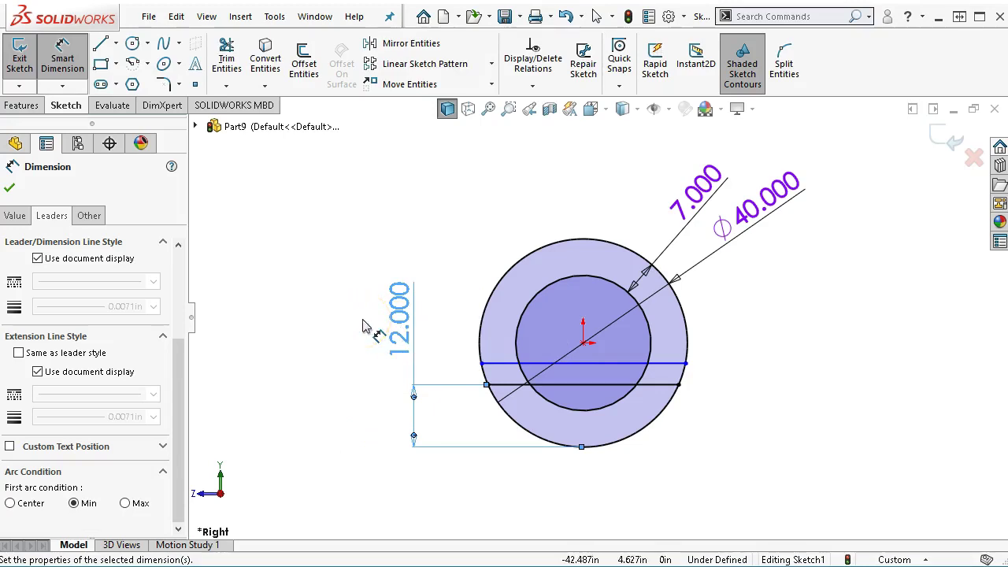
{"action": "left_click", "coordinate": [435, 352]}
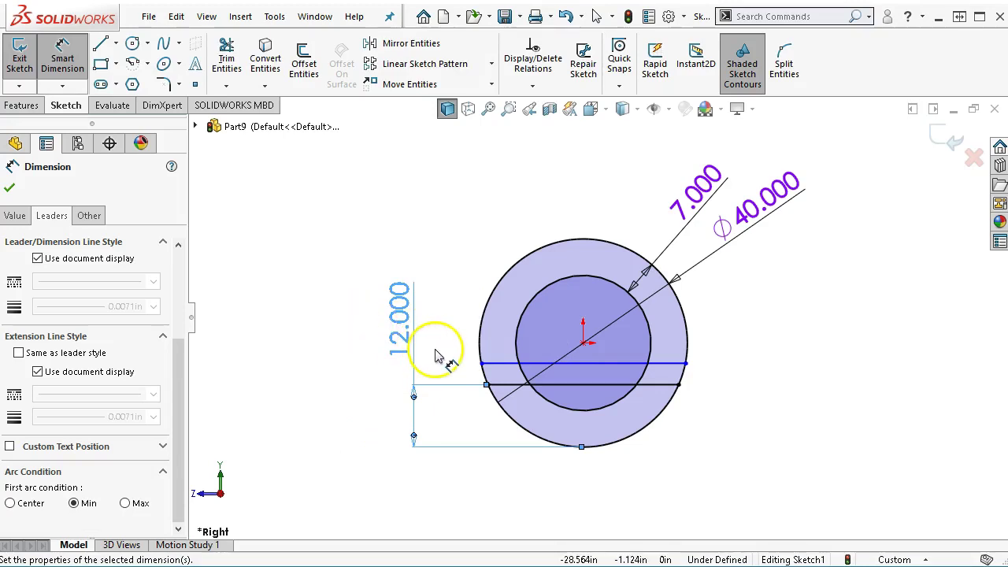
Dimension the gap between the two horizontal lines as 8
{"action": "left_click", "coordinate": [573, 393]}
{"action": "left_click", "coordinate": [578, 364]}
{"action": "left_click", "coordinate": [421, 268]}
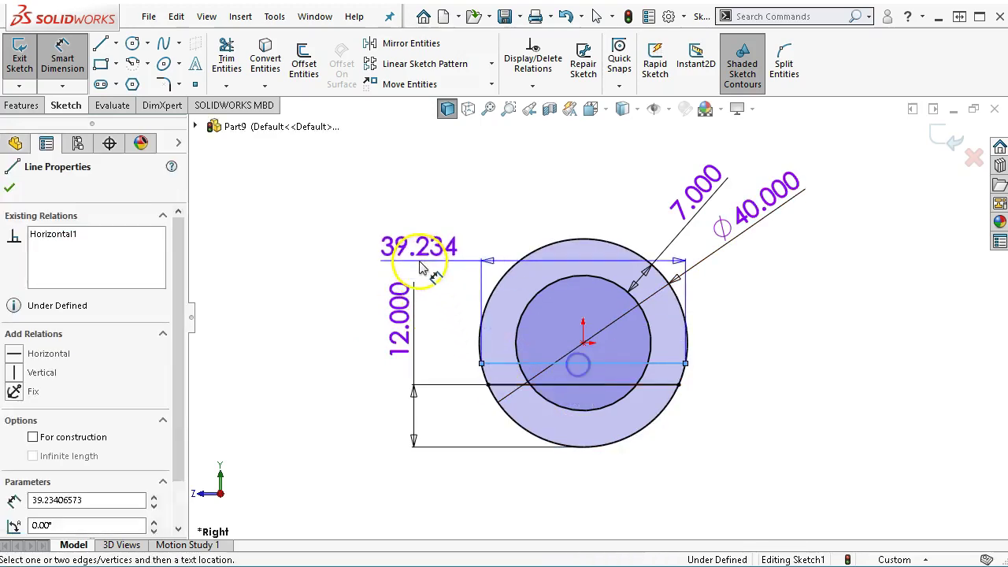
{"action": "left_click", "coordinate": [513, 386]}
{"action": "left_click", "coordinate": [328, 290]}
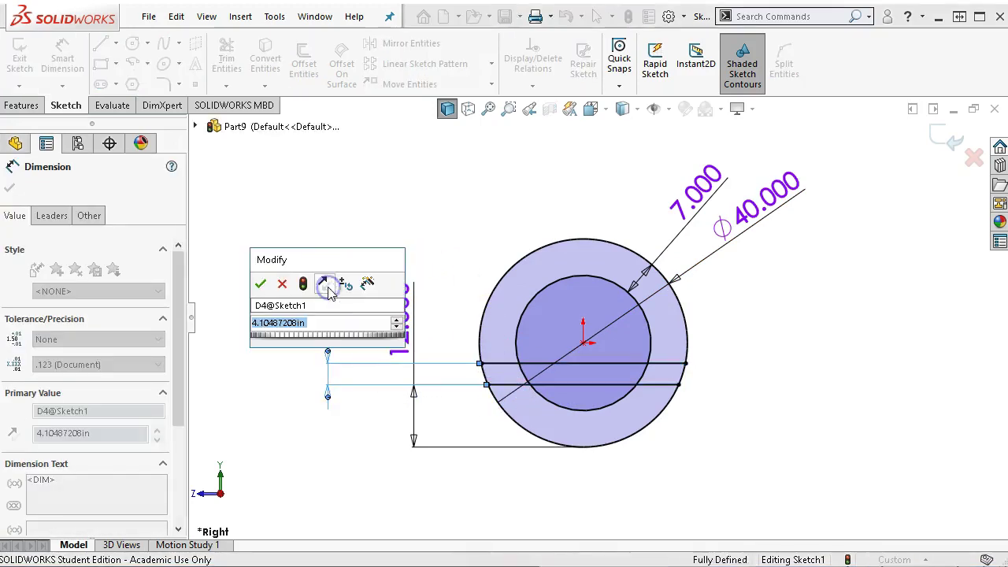
{"action": "type", "text": "8"}
{"action": "key", "text": "Return"}
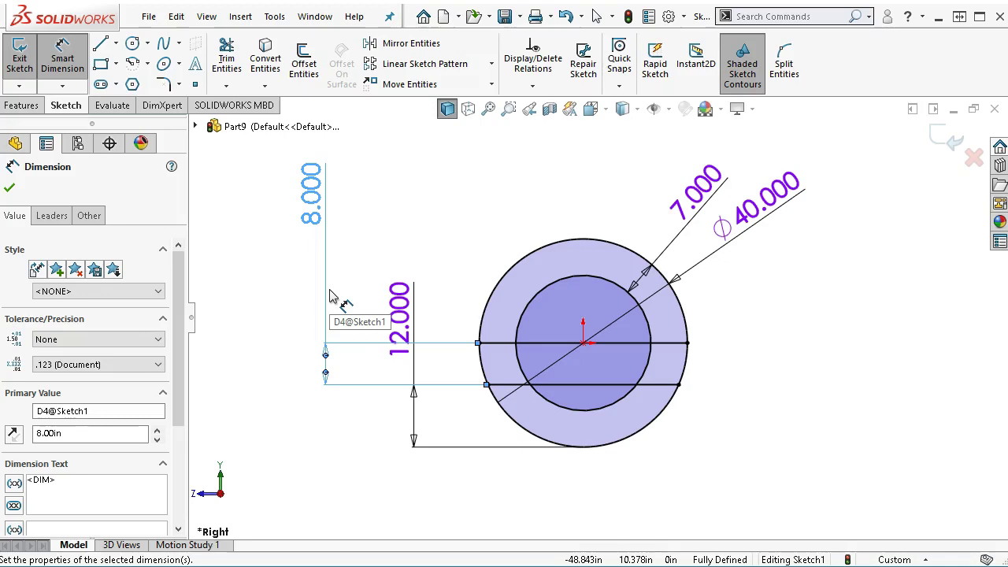
{"action": "right_click", "coordinate": [782, 308]}
{"action": "left_click", "coordinate": [811, 356]}
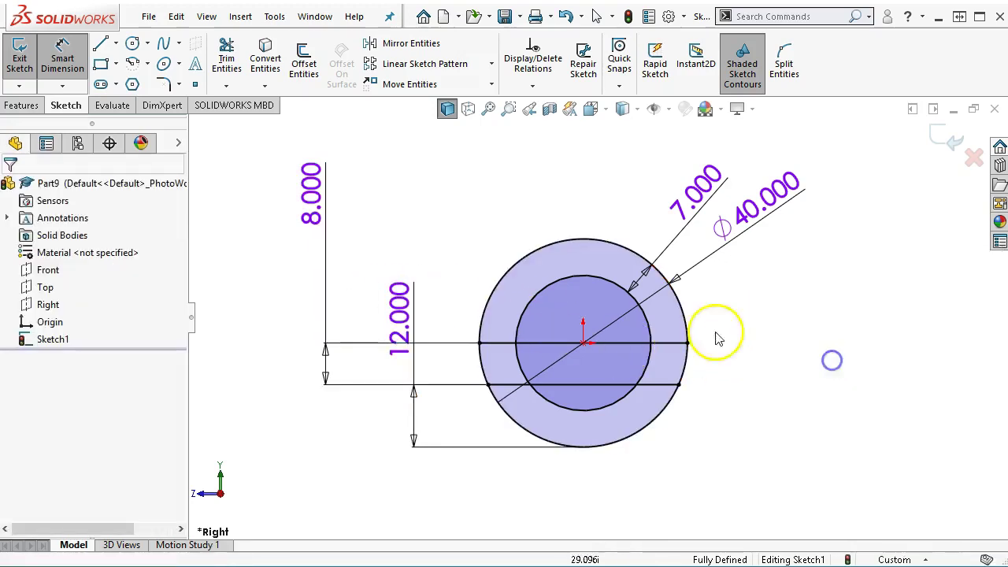
Draw a horizontal centerline across the outer circle
{"action": "left_click", "coordinate": [116, 44]}
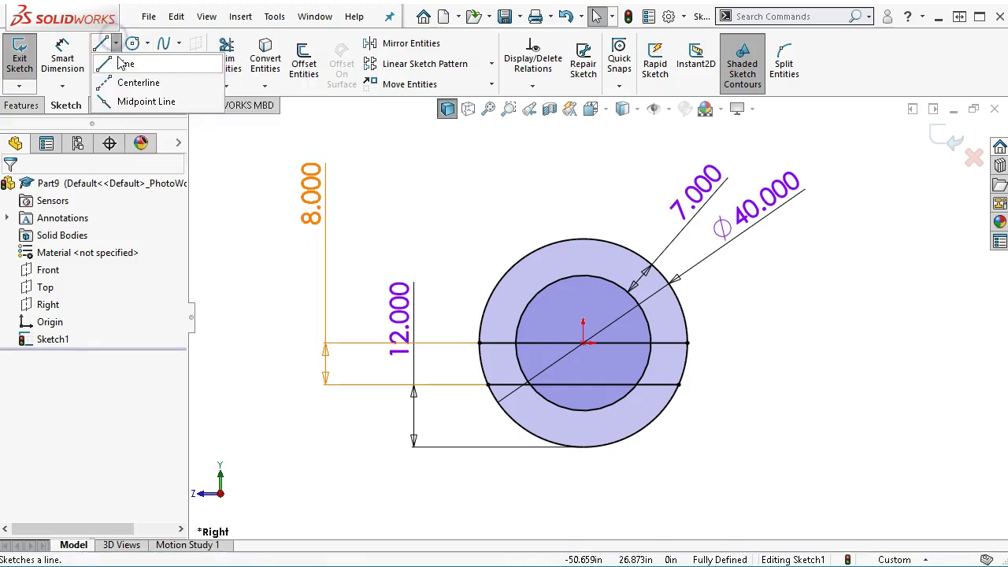
{"action": "left_click", "coordinate": [139, 82]}
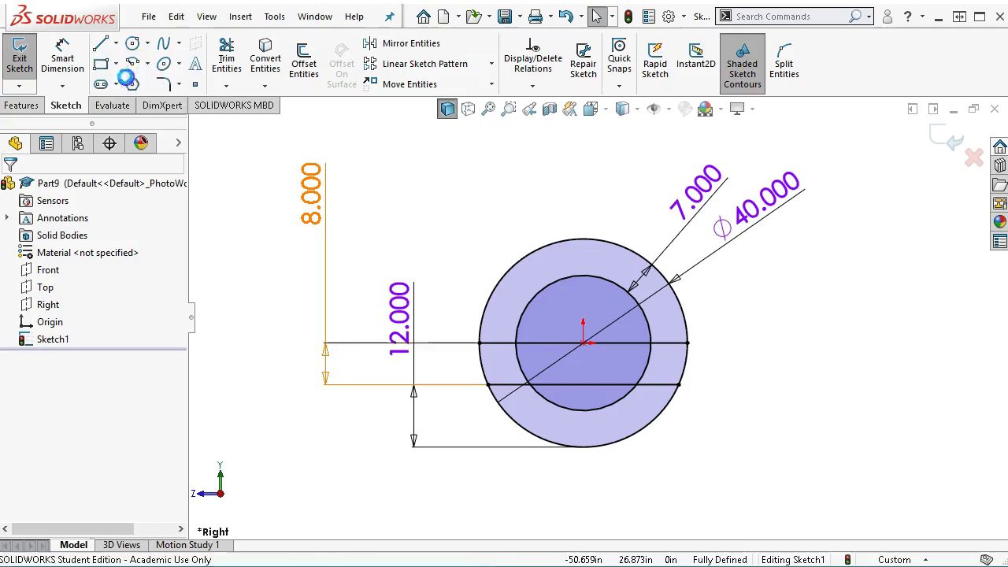
{"action": "left_click", "coordinate": [482, 370]}
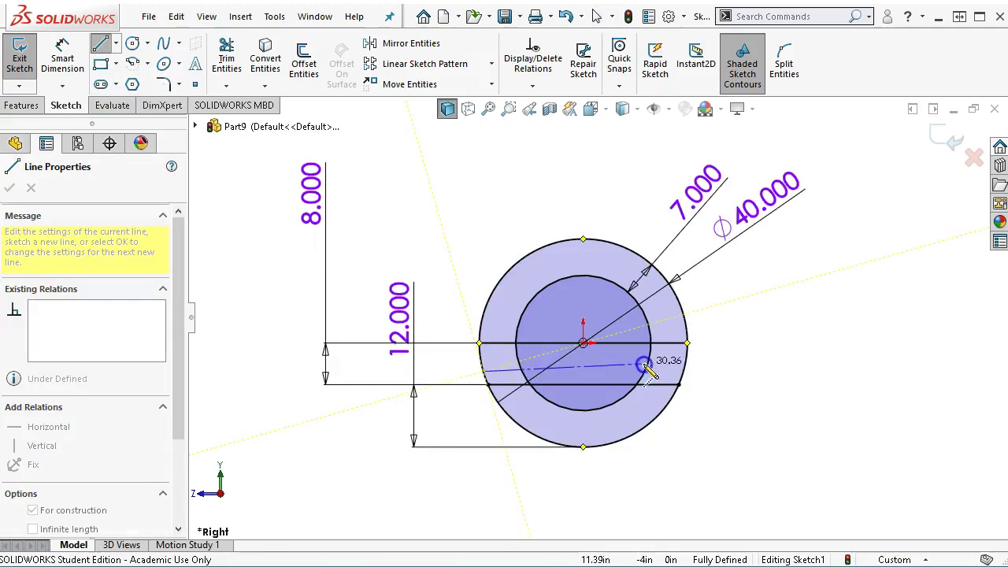
{"action": "left_click", "coordinate": [683, 370]}
{"action": "right_click", "coordinate": [750, 302]}
{"action": "left_click", "coordinate": [783, 313]}
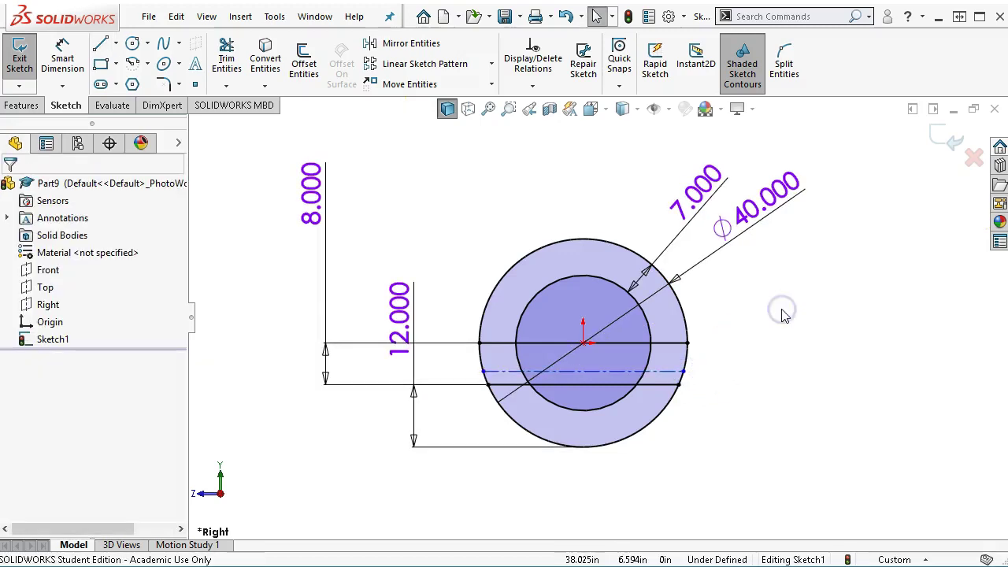
Dimension the centerline 15 above the outer circle's bottom
{"action": "left_click", "coordinate": [63, 49]}
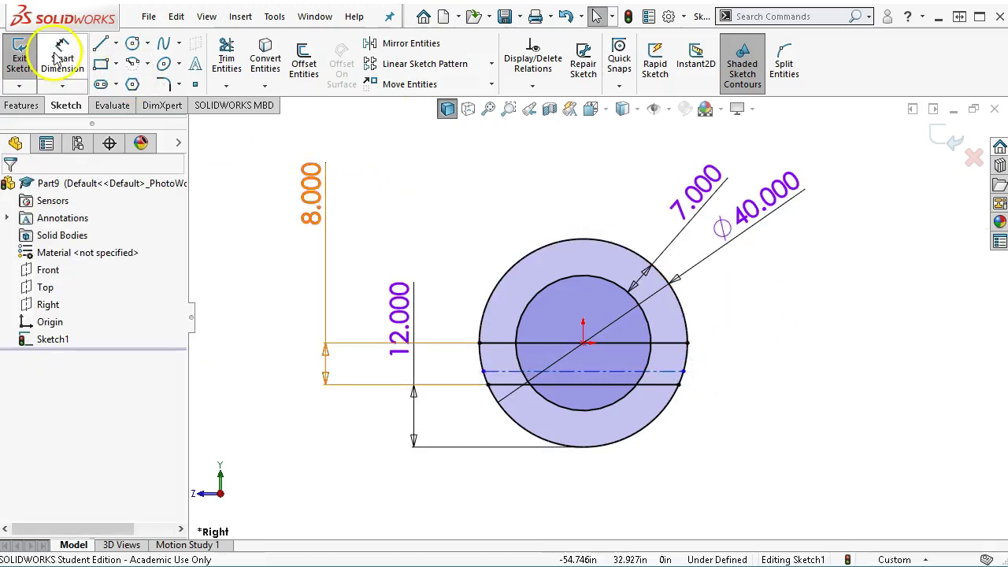
{"action": "key", "text": "Escape"}
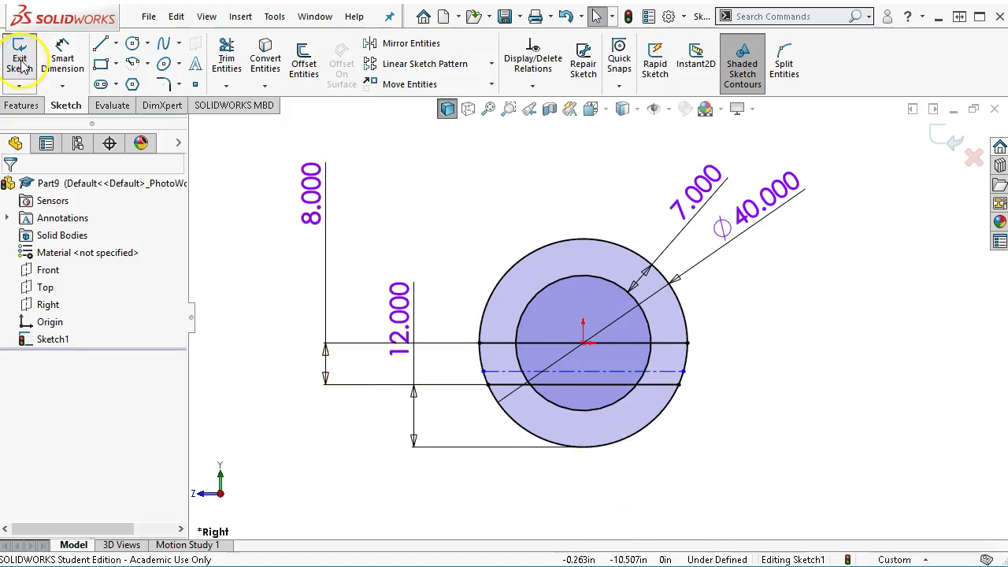
{"action": "left_click", "coordinate": [55, 59]}
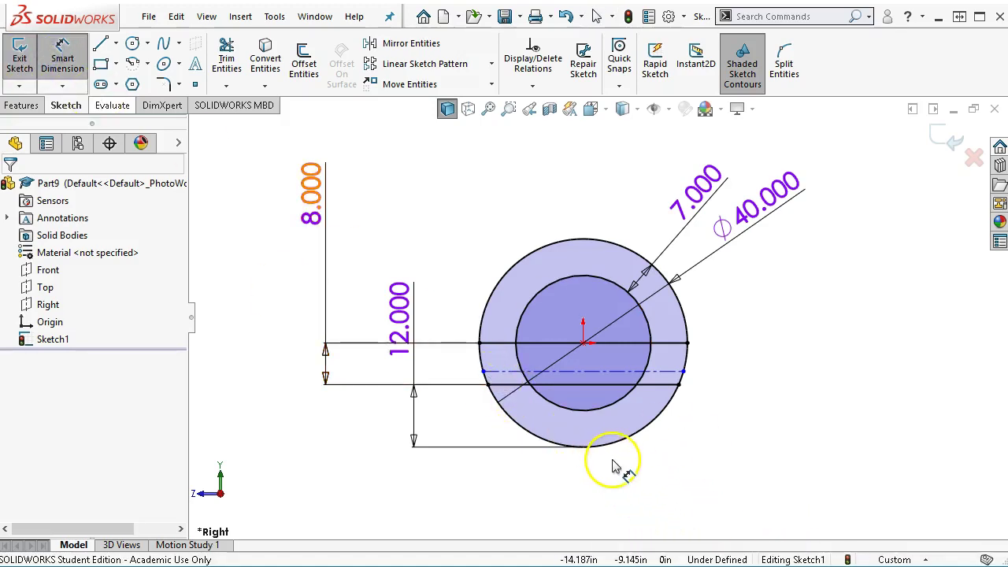
{"action": "left_click", "coordinate": [614, 449]}
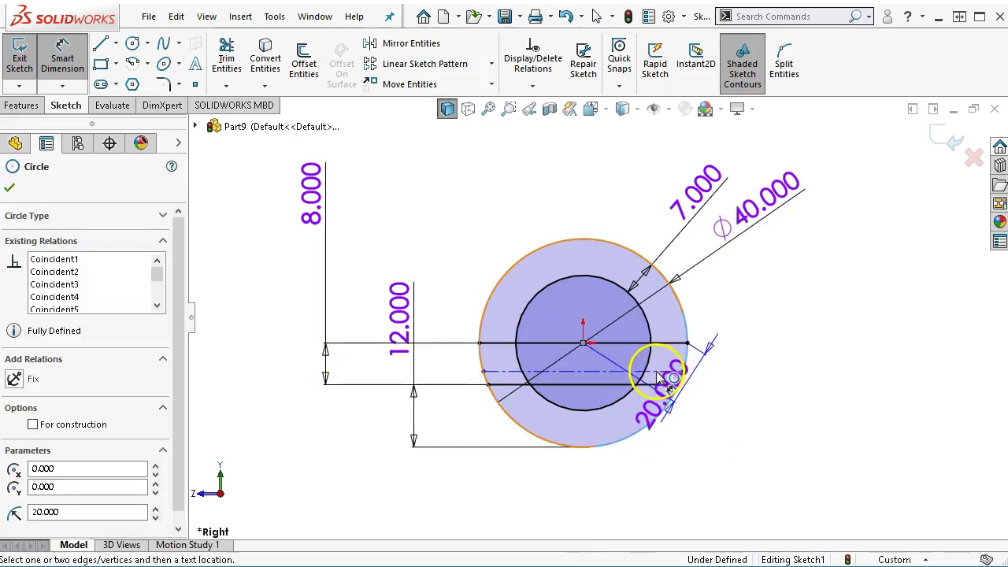
{"action": "key", "text": "Escape"}
{"action": "left_click", "coordinate": [617, 379]}
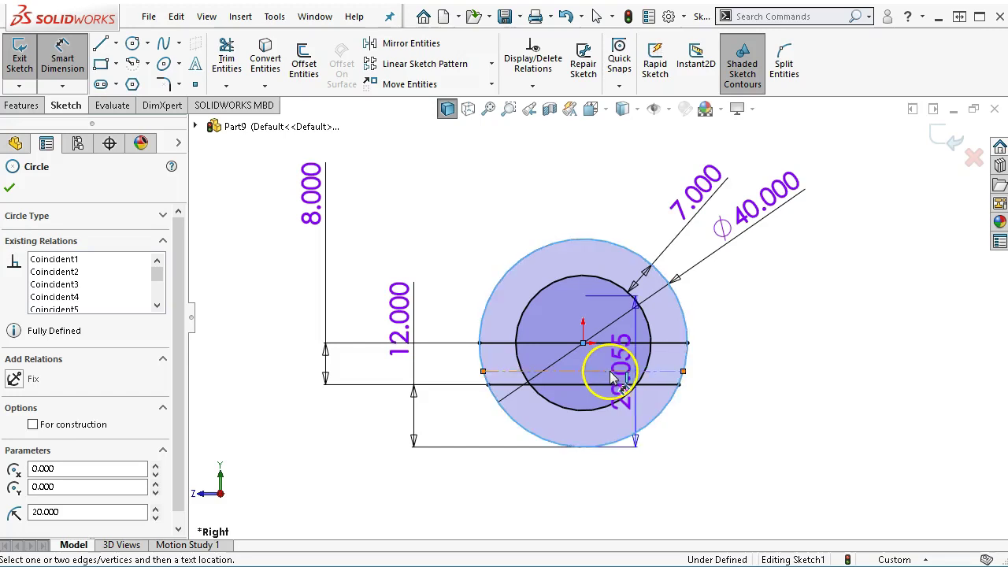
{"action": "left_click", "coordinate": [674, 391]}
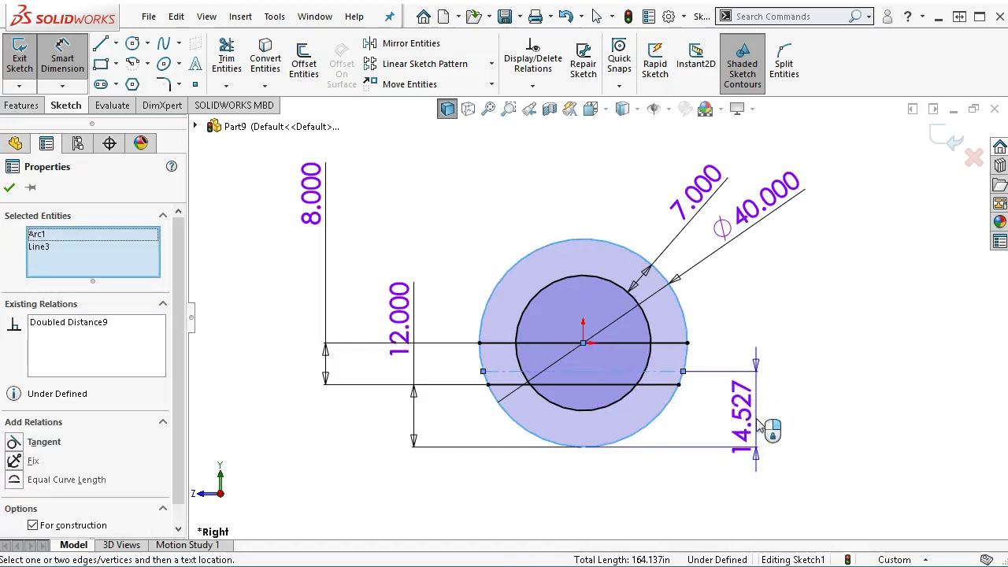
{"action": "left_click", "coordinate": [758, 426]}
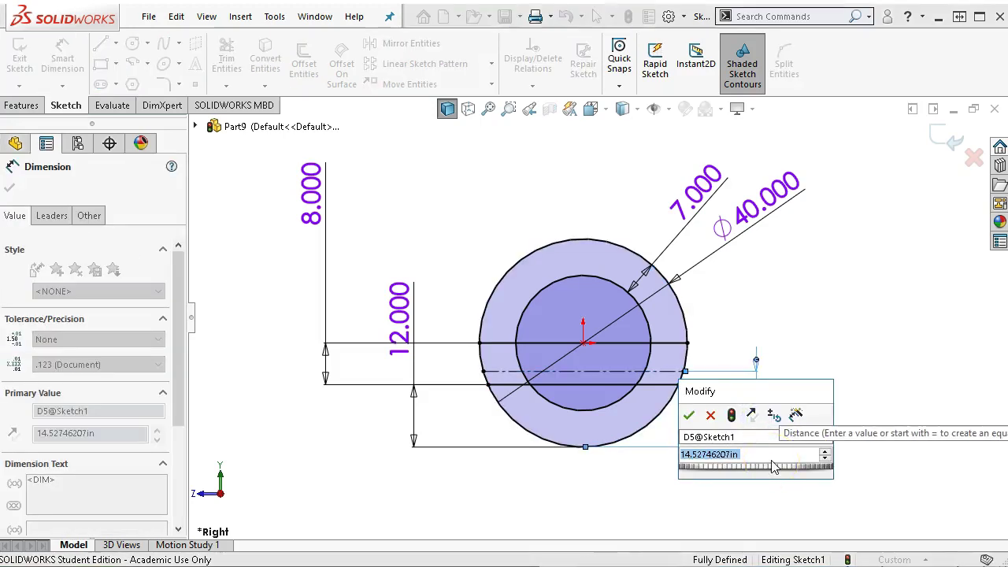
{"action": "type", "text": "1"}
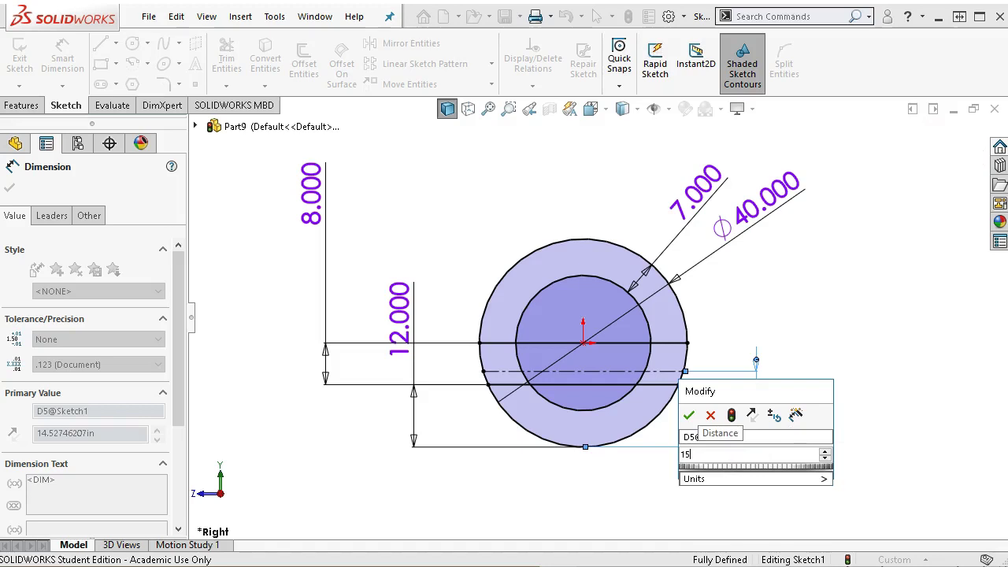
{"action": "type", "text": "5"}
{"action": "key", "text": "Return"}
{"action": "right_click", "coordinate": [760, 329]}
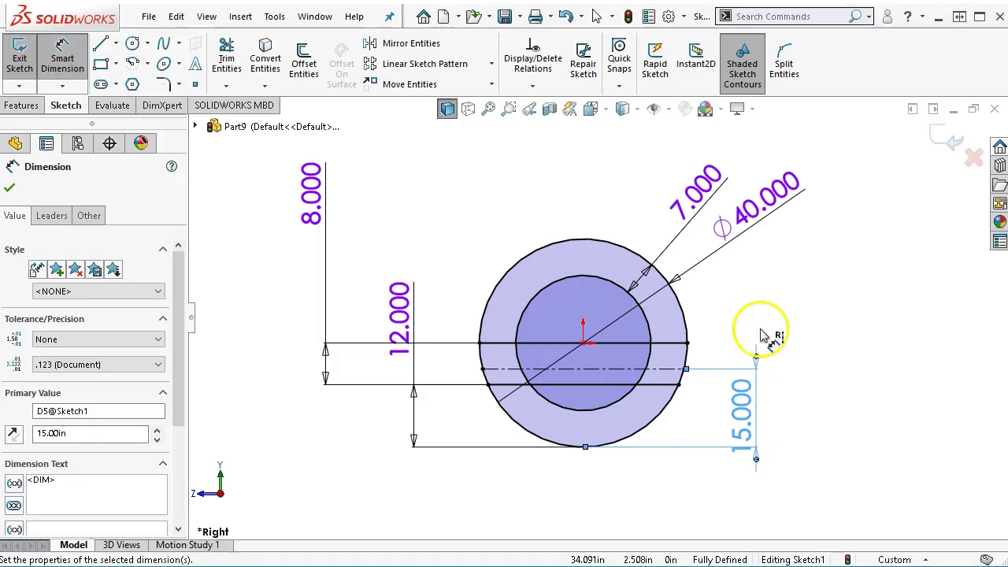
{"action": "left_click", "coordinate": [784, 354]}
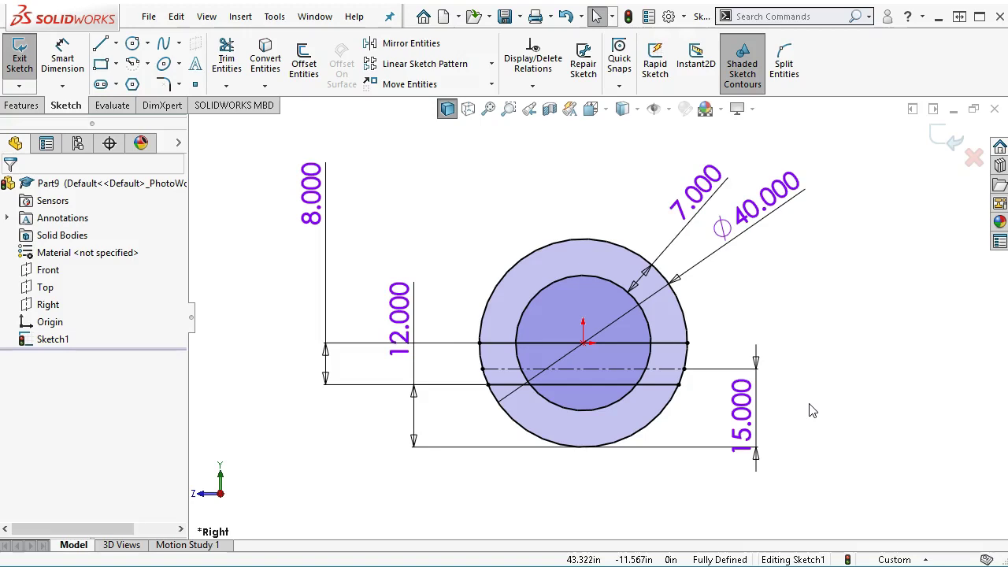
Start an Extruded Boss/Base and select the outer and lower ring regions as contours
{"action": "left_click", "coordinate": [707, 337]}
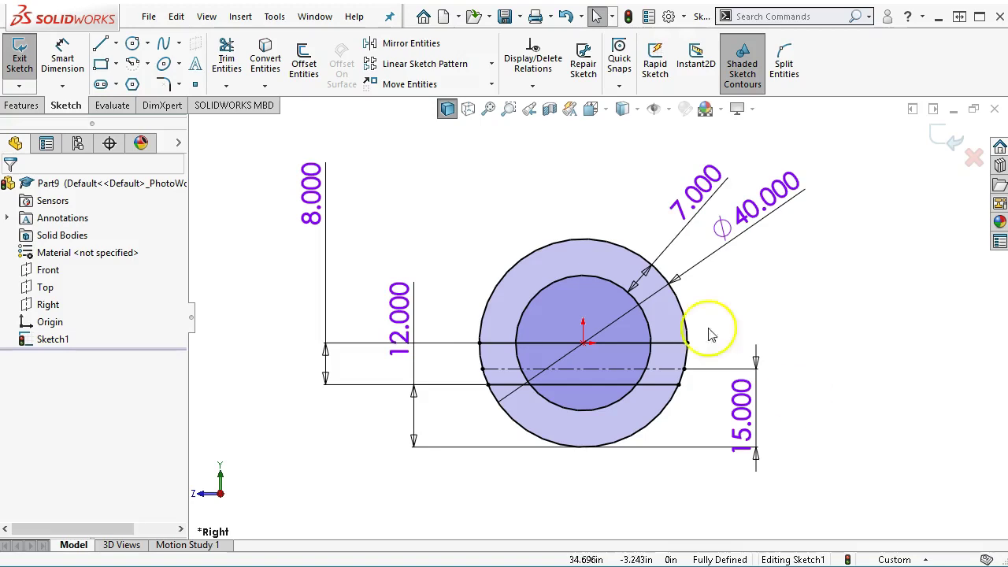
{"action": "left_click", "coordinate": [31, 109]}
{"action": "left_click", "coordinate": [27, 65]}
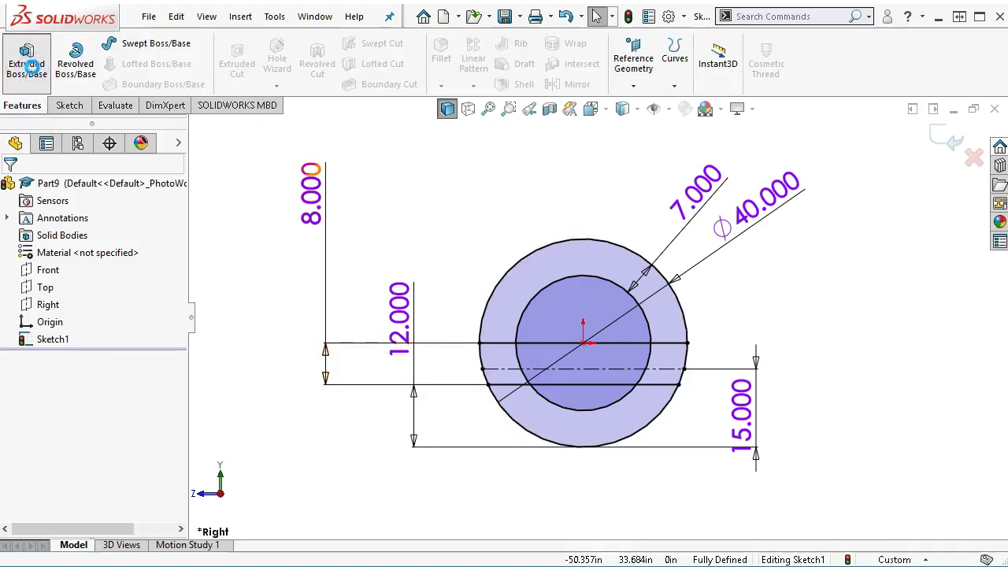
{"action": "scroll", "coordinate": [622, 339], "scroll_direction": "down", "scroll_amount": 3}
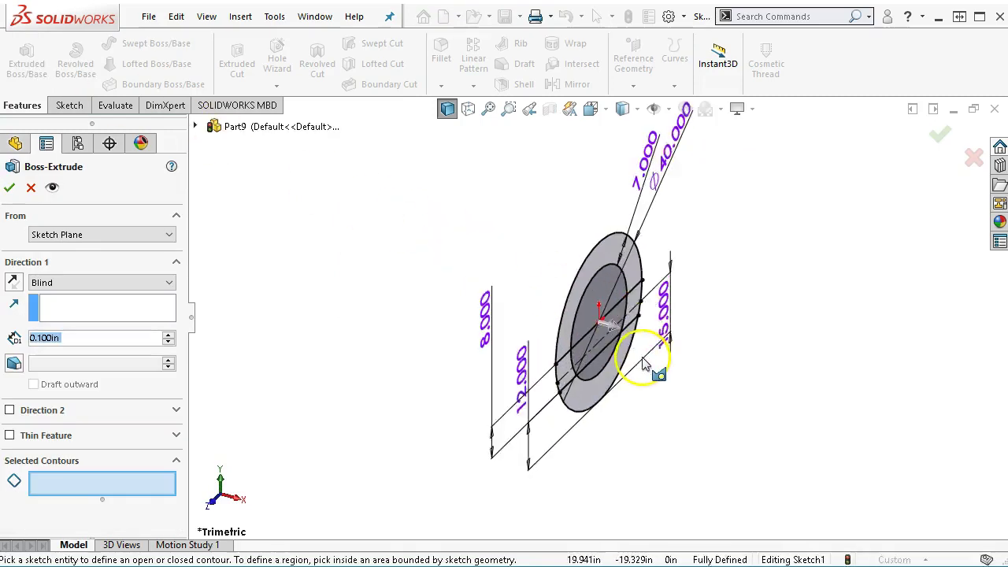
{"action": "left_click", "coordinate": [551, 194]}
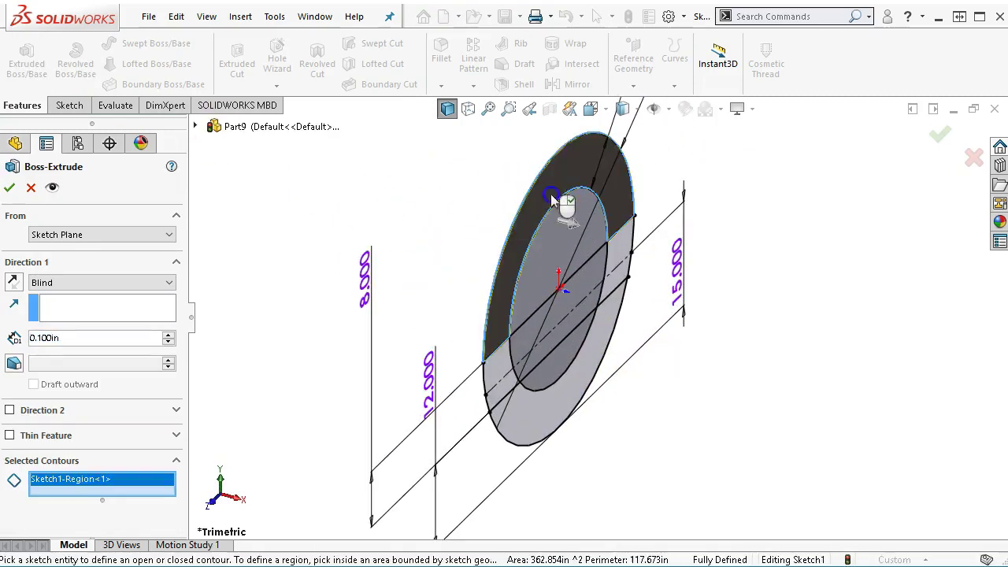
{"action": "left_click", "coordinate": [539, 414]}
{"action": "left_click", "coordinate": [506, 386]}
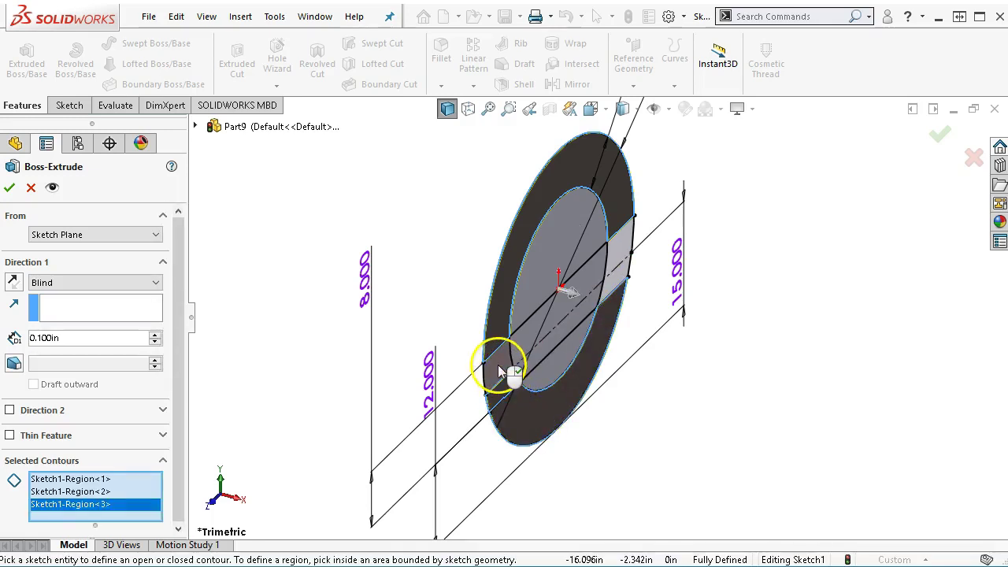
{"action": "left_click", "coordinate": [498, 365]}
{"action": "left_click", "coordinate": [621, 253]}
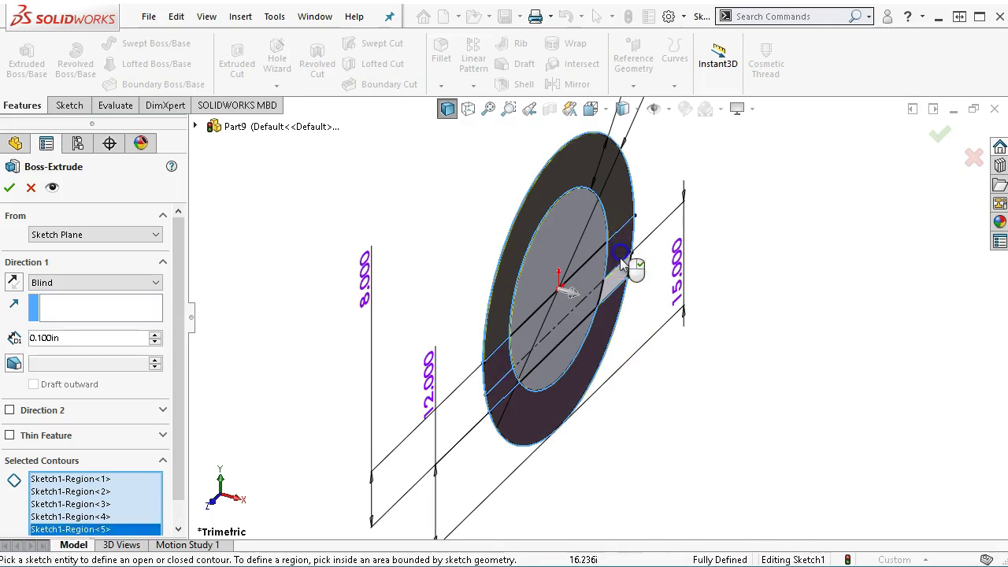
Adjust the contour selection around the inner circle, adding the strip to its right
{"action": "mouse_move", "coordinate": [689, 364]}
{"action": "middle_mouse_down"}
{"action": "mouse_move", "coordinate": [704, 288]}
{"action": "mouse_move", "coordinate": [680, 275]}
{"action": "mouse_move", "coordinate": [672, 289]}
{"action": "middle_mouse_up"}
{"action": "left_click", "coordinate": [599, 308]}
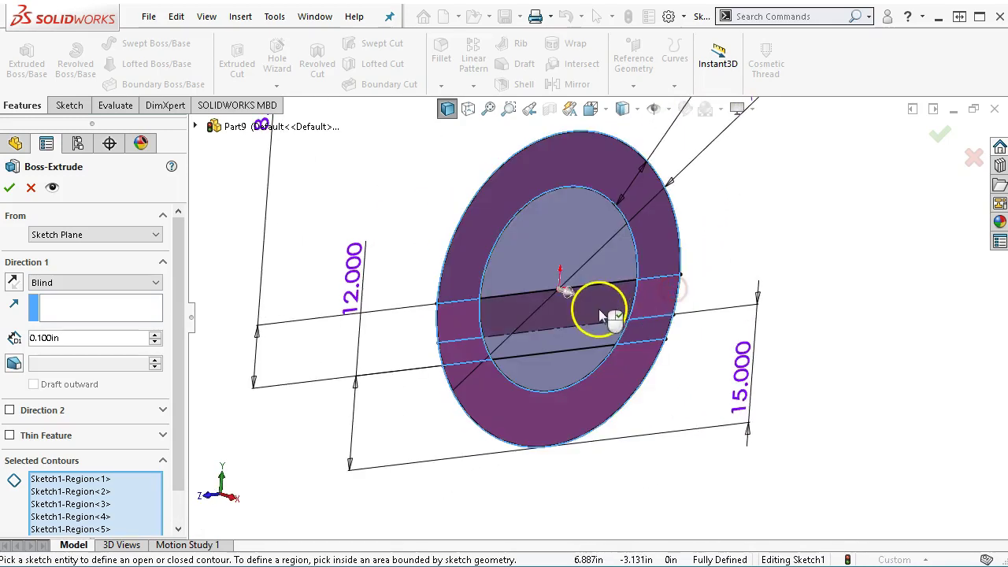
{"action": "left_click", "coordinate": [576, 359]}
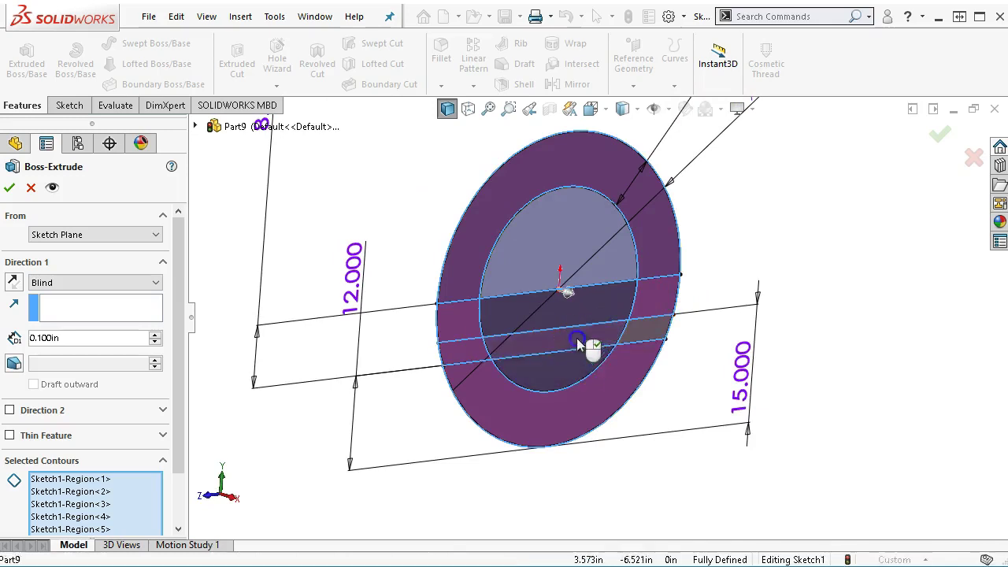
{"action": "left_click", "coordinate": [652, 328]}
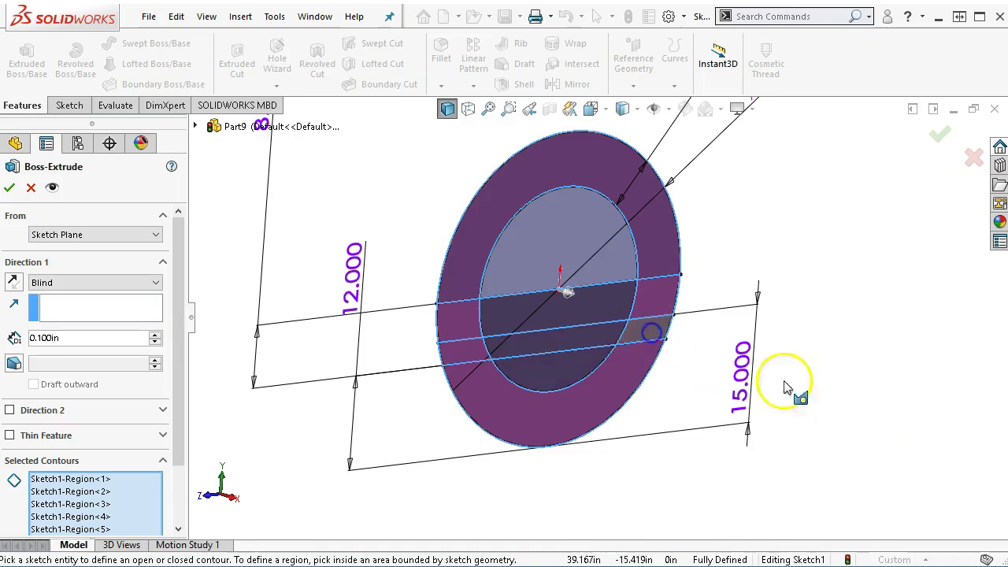
{"action": "middle_click_drag", "start_coordinate": [837, 337], "coordinate": [793, 285]}
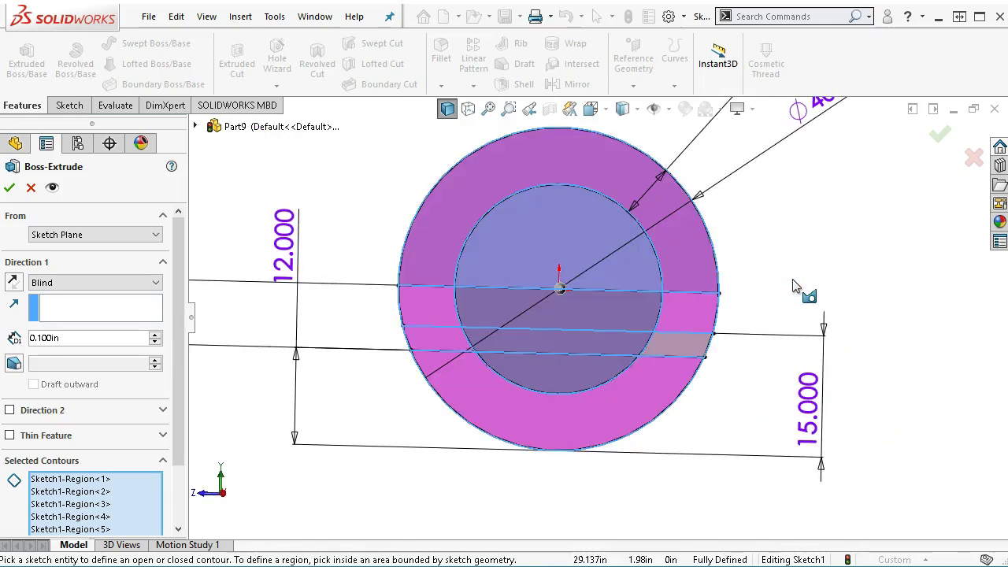
{"action": "scroll", "coordinate": [793, 286], "scroll_direction": "up", "scroll_amount": 2}
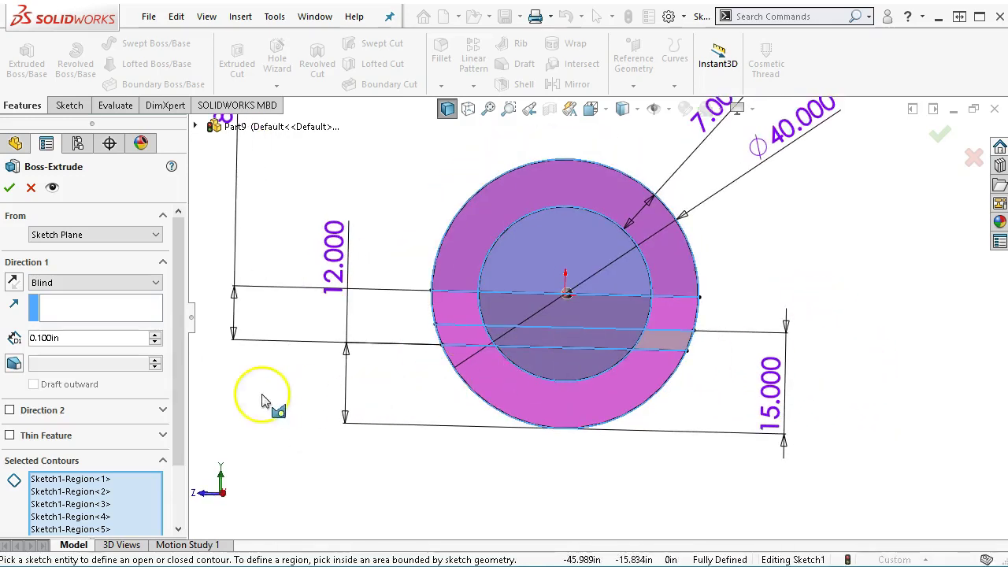
Set the extrusion depth to 100 and accept Boss-Extrude1
{"action": "left_click", "coordinate": [101, 341]}
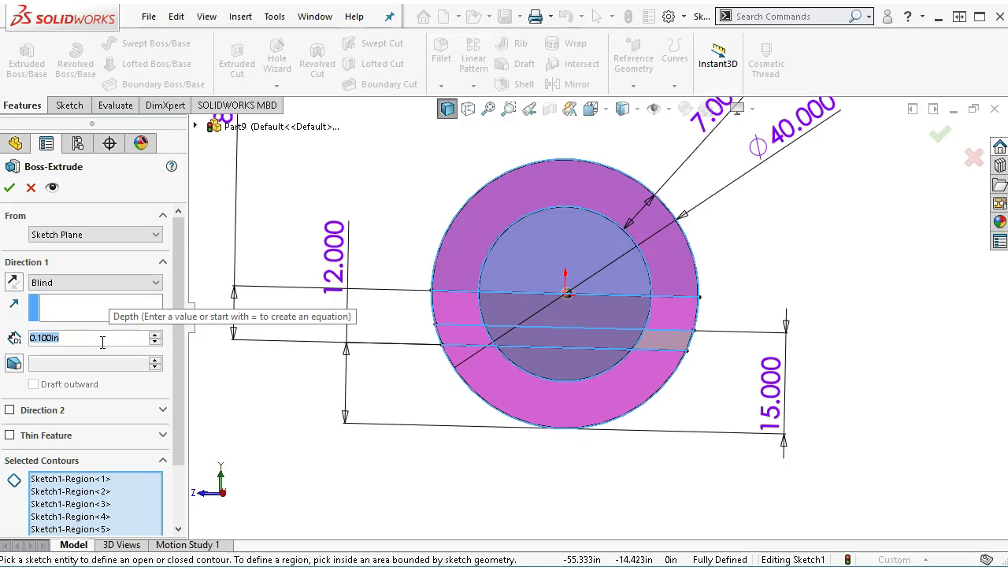
{"action": "left_click", "coordinate": [57, 268]}
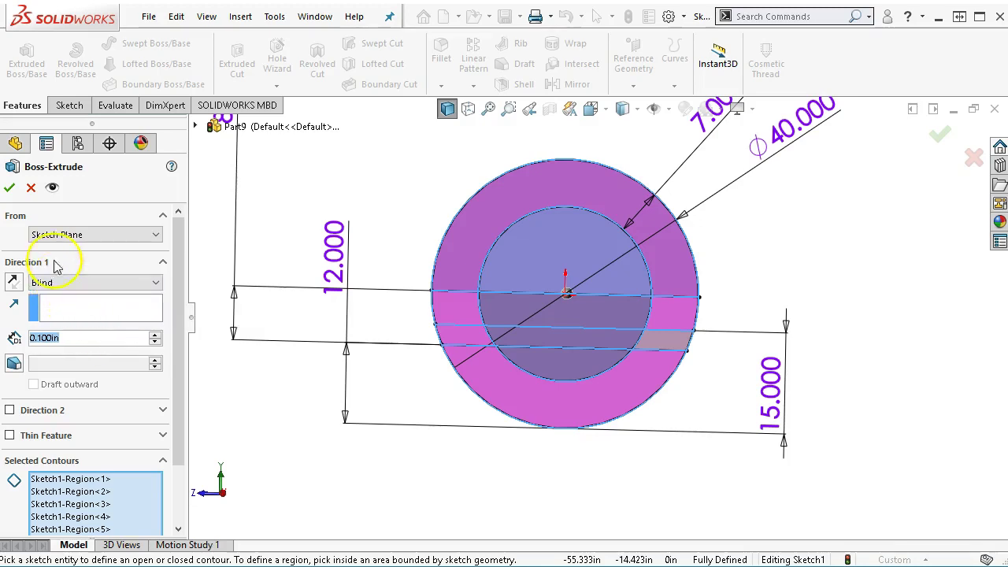
{"action": "type", "text": "100"}
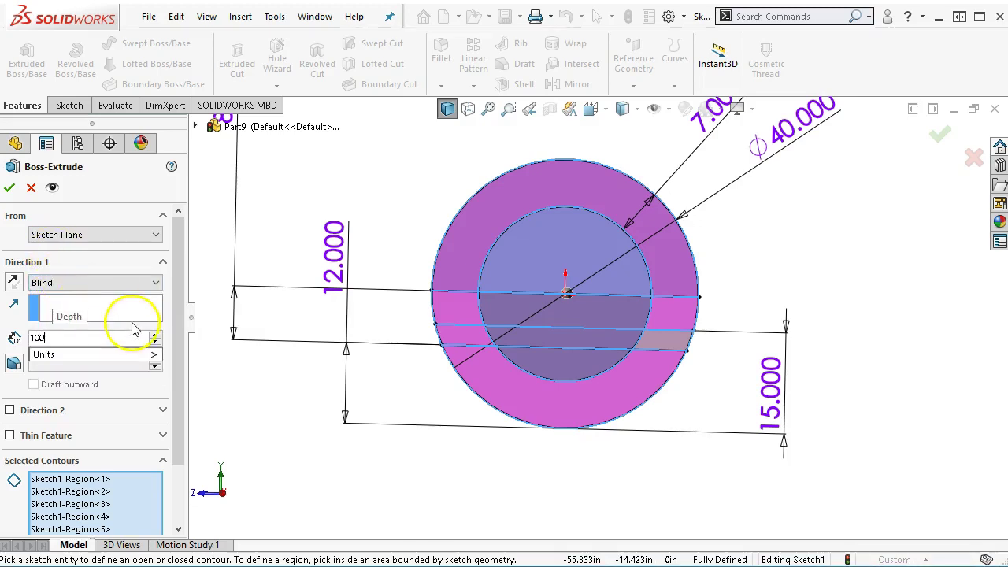
{"action": "key", "text": "Return"}
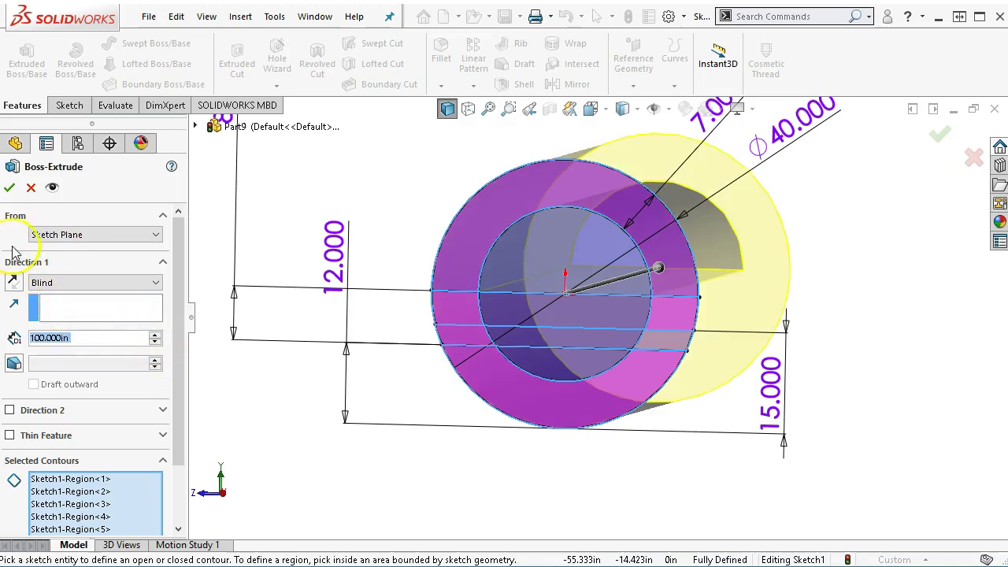
{"action": "left_click", "coordinate": [10, 189]}
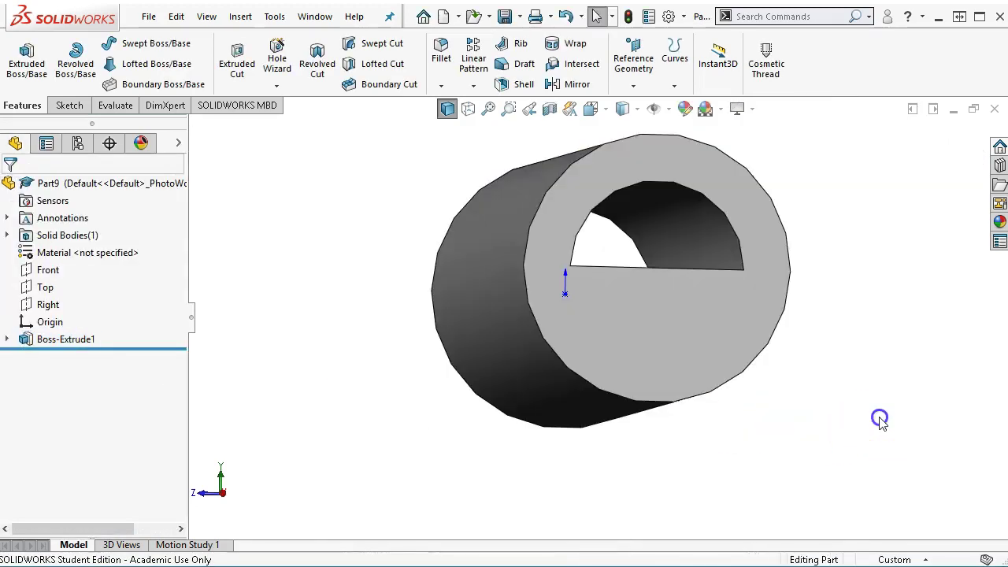
Switch to isometric view, change the units to MMGS, and select Boss-Extrude1 to show its dimensions
{"action": "key", "text": "ctrl+7"}
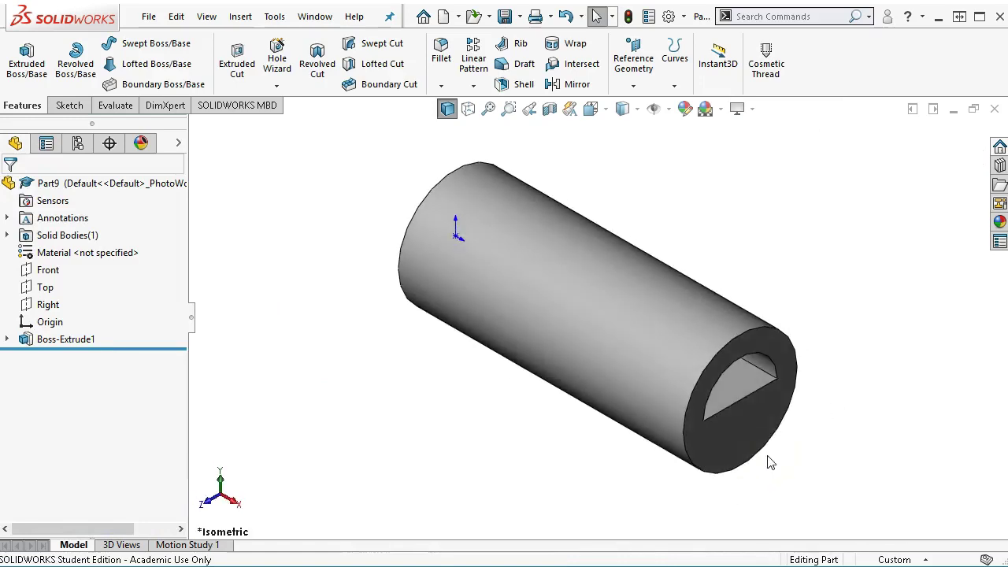
{"action": "left_click", "coordinate": [924, 559]}
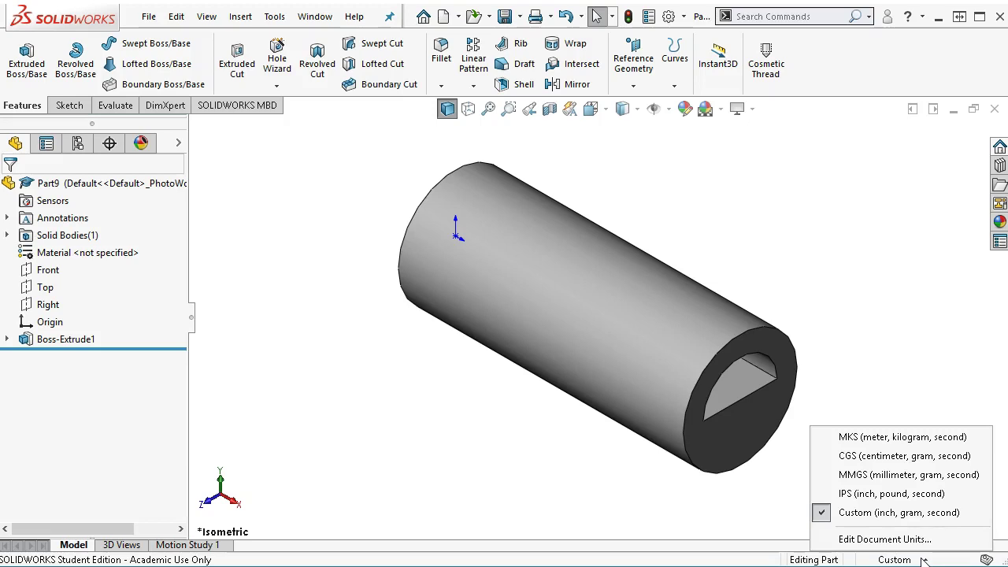
{"action": "left_click", "coordinate": [397, 418]}
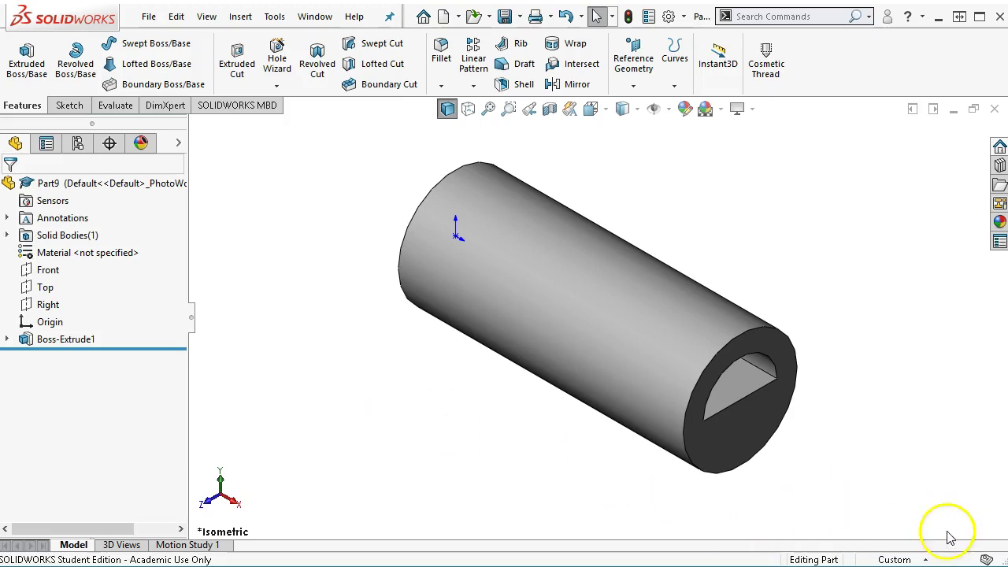
{"action": "left_click", "coordinate": [921, 557]}
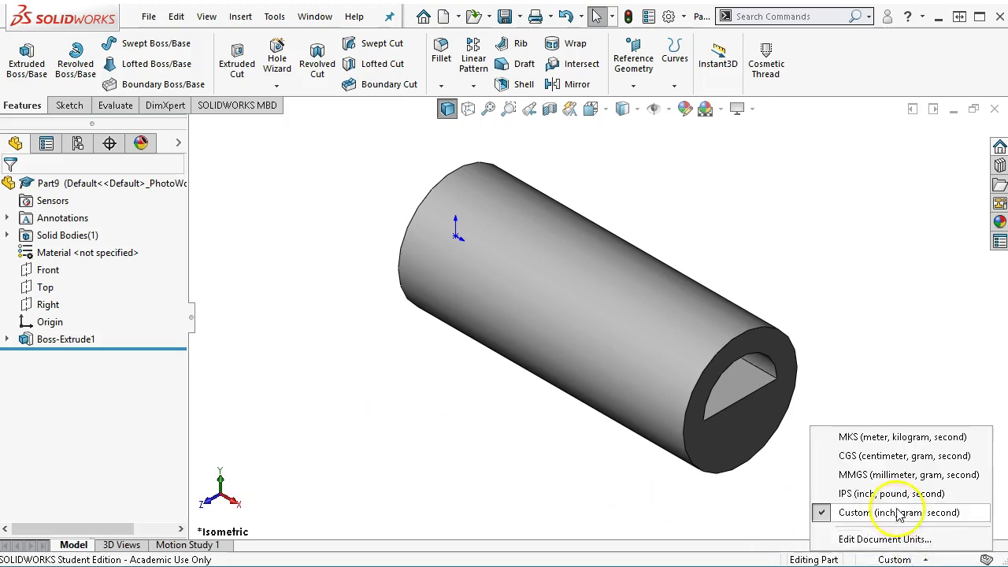
{"action": "left_click", "coordinate": [889, 475]}
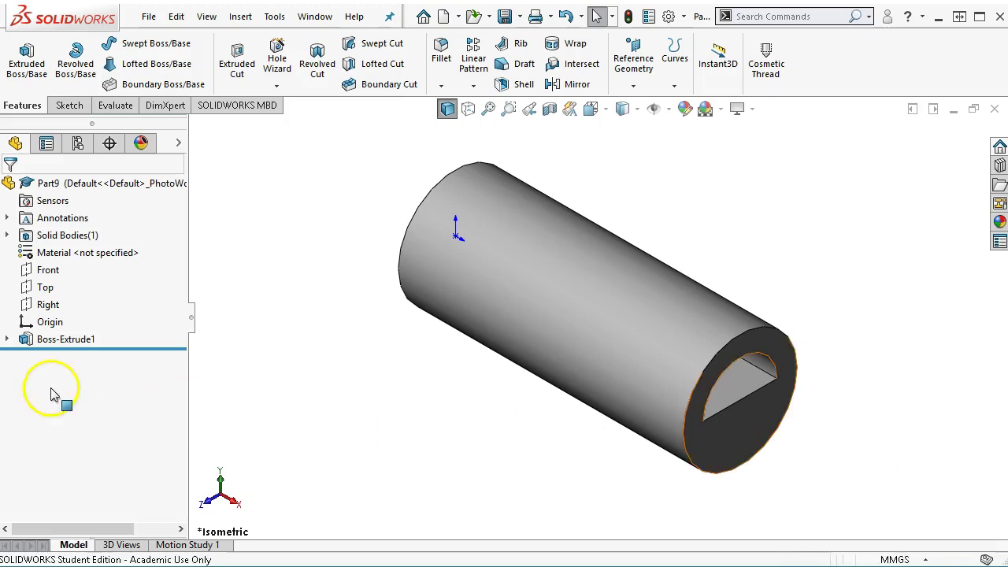
{"action": "left_click", "coordinate": [47, 340]}
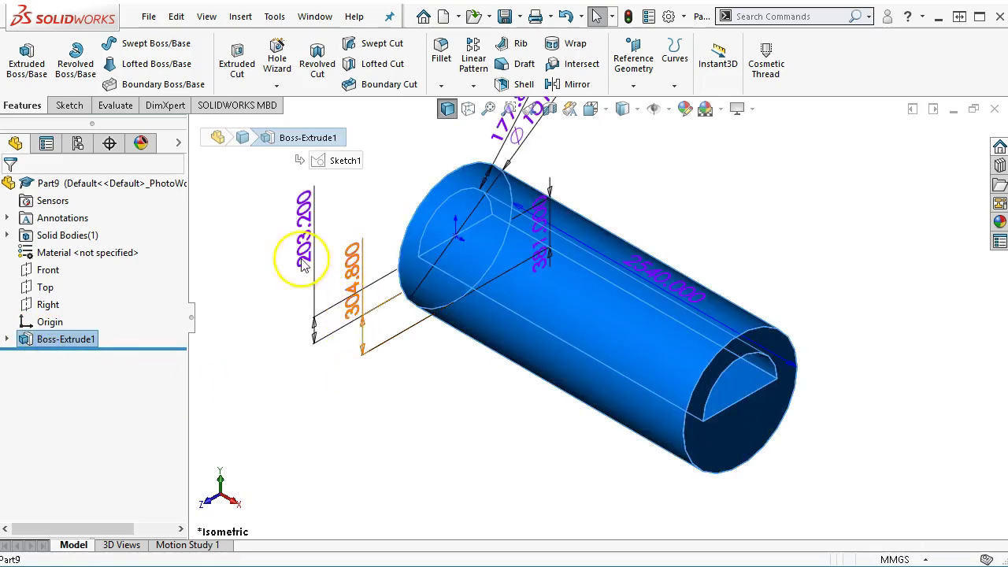
Clear the selection and bring up the options for Sketch1 under Boss-Extrude1
{"action": "left_click", "coordinate": [412, 397]}
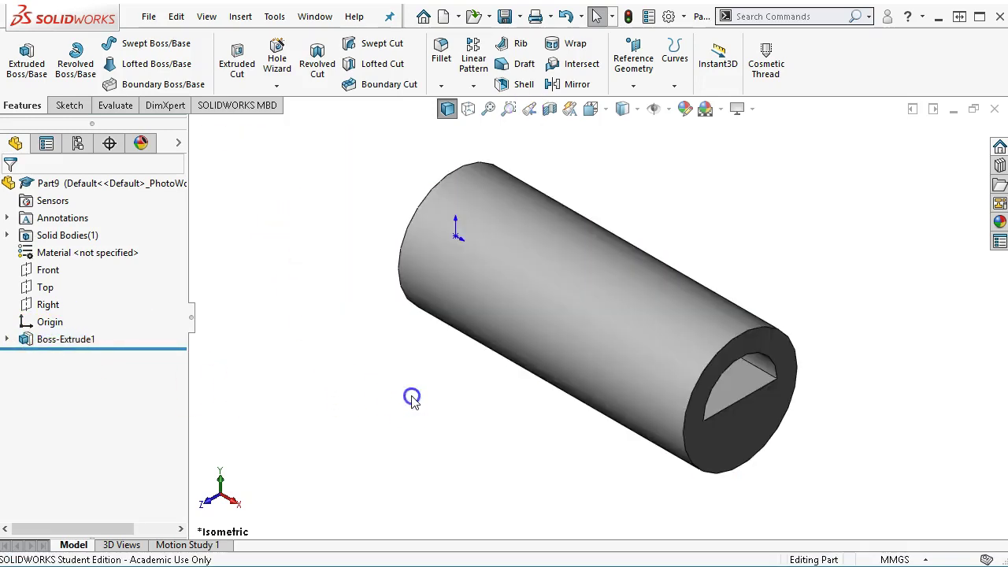
{"action": "scroll", "coordinate": [447, 376], "scroll_direction": "up", "scroll_amount": 1}
{"action": "scroll", "coordinate": [657, 185], "scroll_direction": "down", "scroll_amount": 1}
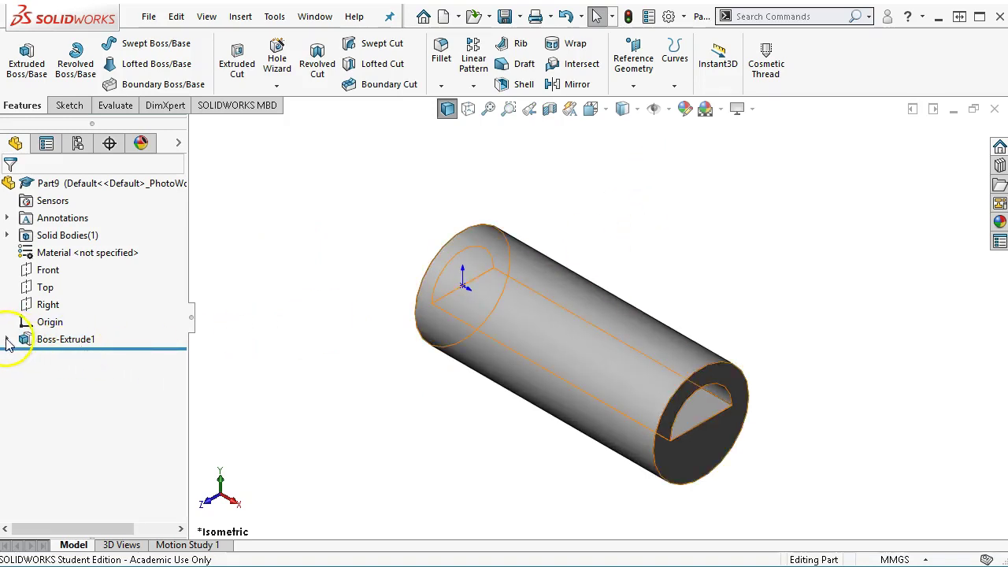
{"action": "right_click", "coordinate": [66, 356]}
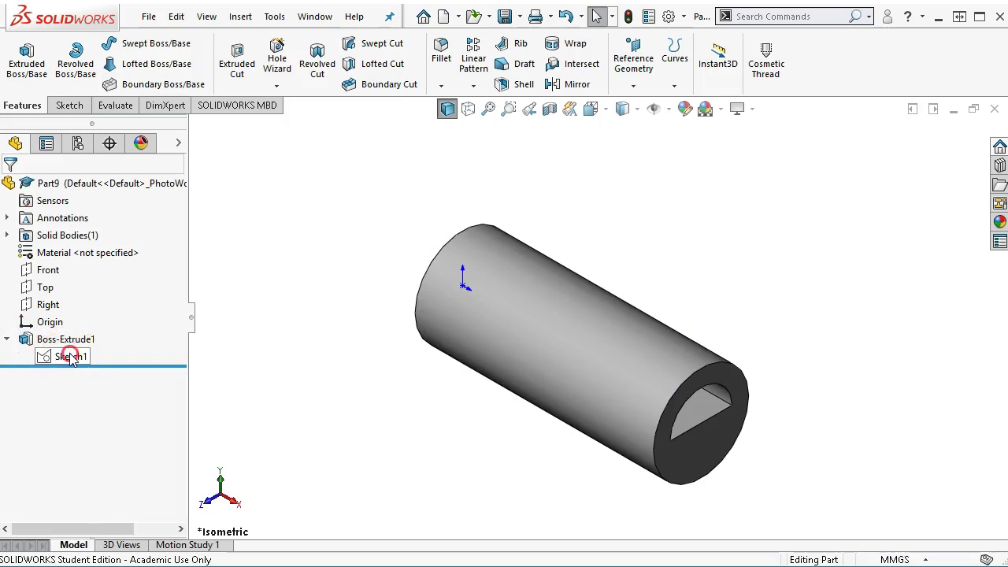
Edit Sketch1 and scale all its lines and arcs by 0.03937 about the circle centre
{"action": "left_click", "coordinate": [85, 314]}
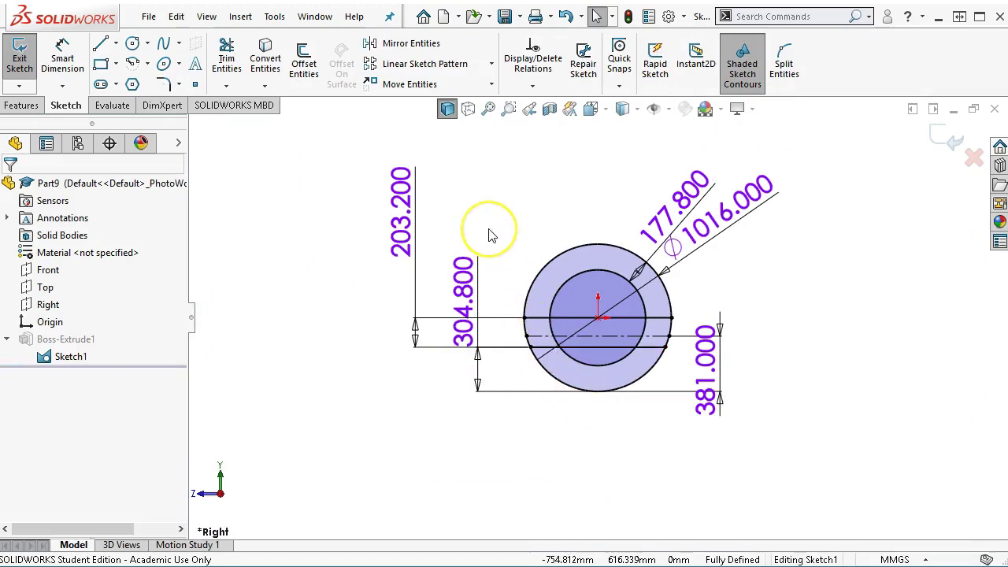
{"action": "mouse_move", "coordinate": [488, 213]}
{"action": "left_mouse_down"}
{"action": "mouse_move", "coordinate": [677, 412]}
{"action": "mouse_move", "coordinate": [770, 480]}
{"action": "left_mouse_up"}
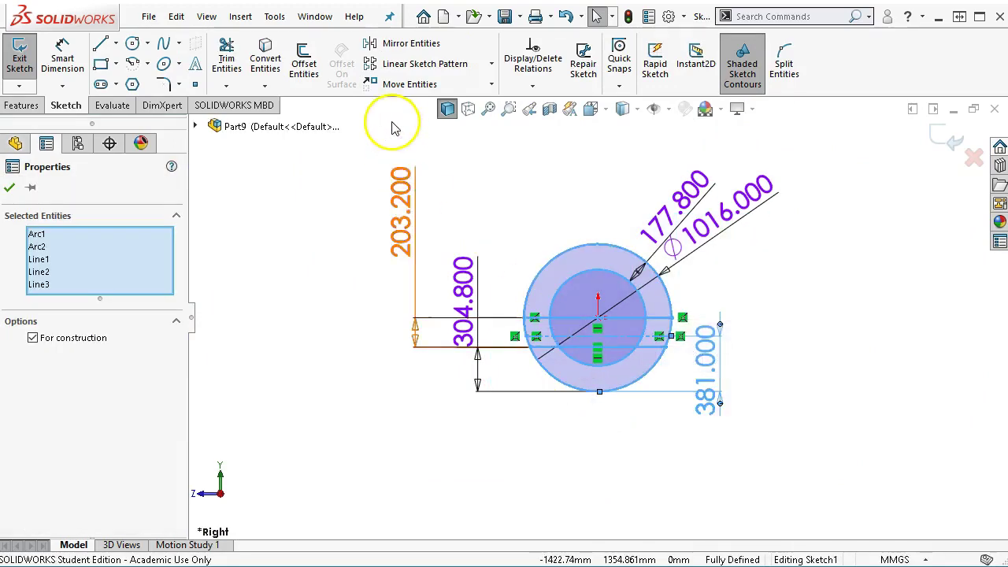
{"action": "left_click", "coordinate": [492, 84]}
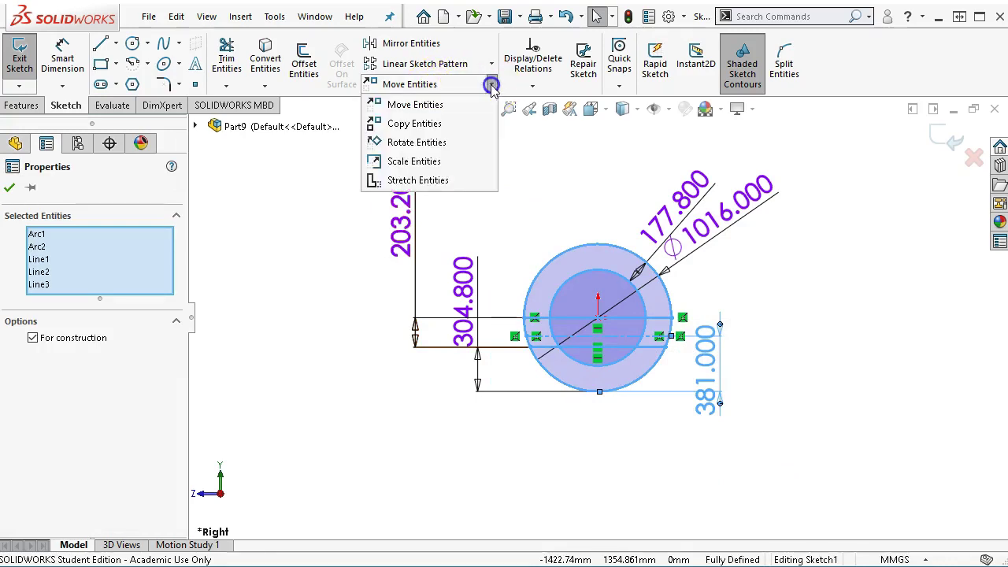
{"action": "left_click", "coordinate": [435, 160]}
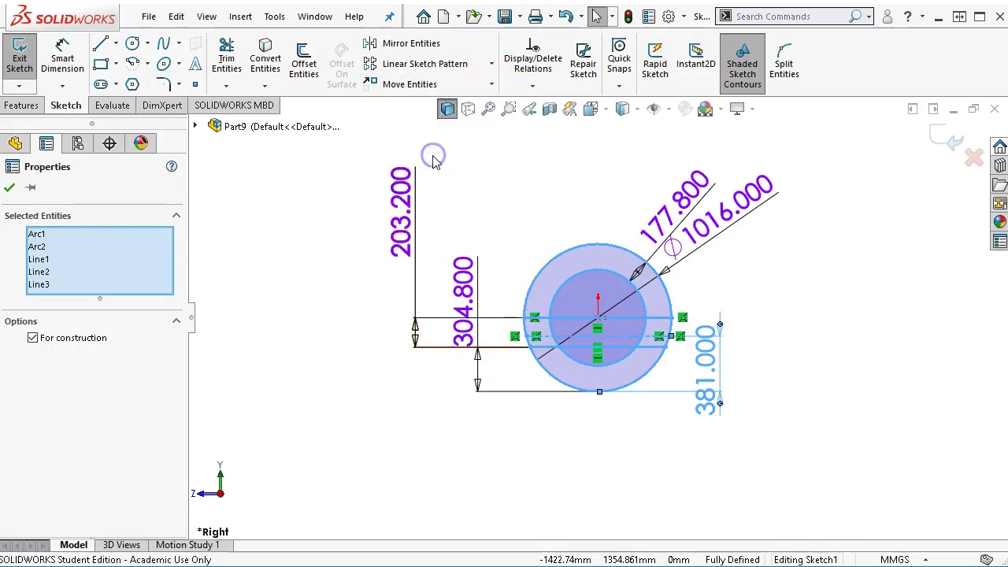
{"action": "left_click", "coordinate": [112, 360]}
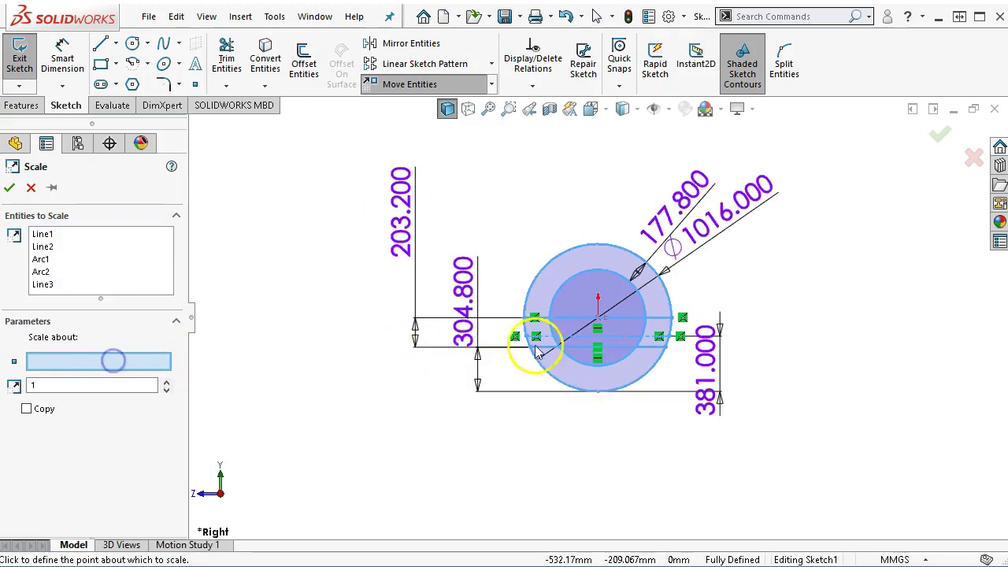
{"action": "left_click", "coordinate": [597, 318]}
{"action": "left_click", "coordinate": [125, 385]}
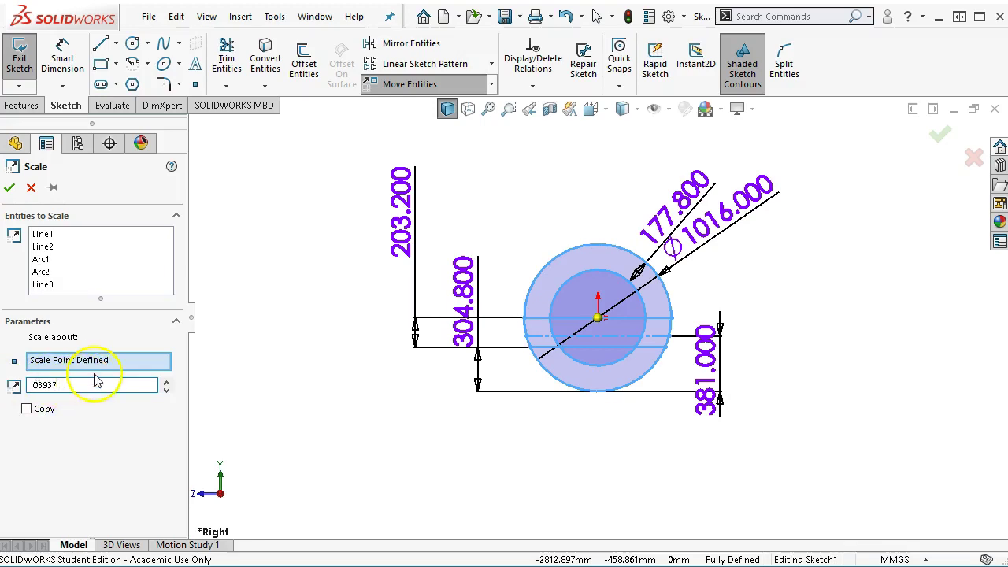
{"action": "left_click", "coordinate": [10, 189]}
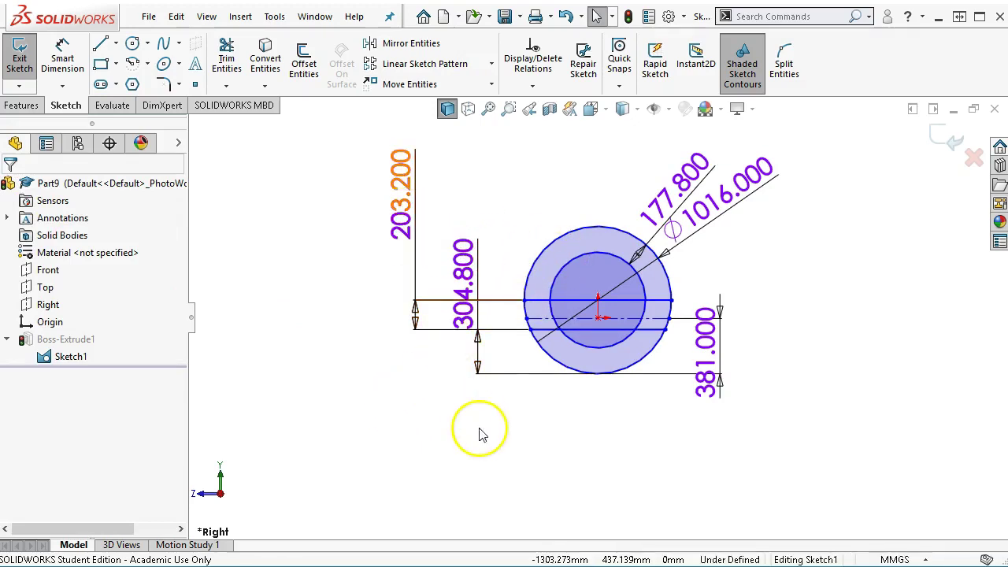
Delete the Distance1 through Diameter1 relations from Sketch1 in Display/Delete Relations
{"action": "key", "text": "ctrl+a"}
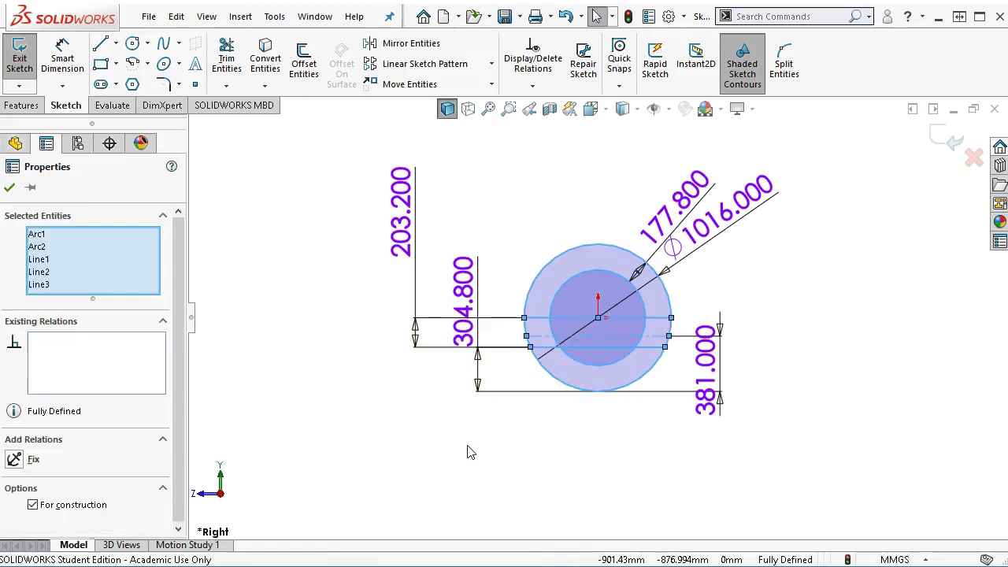
{"action": "left_click", "coordinate": [400, 404]}
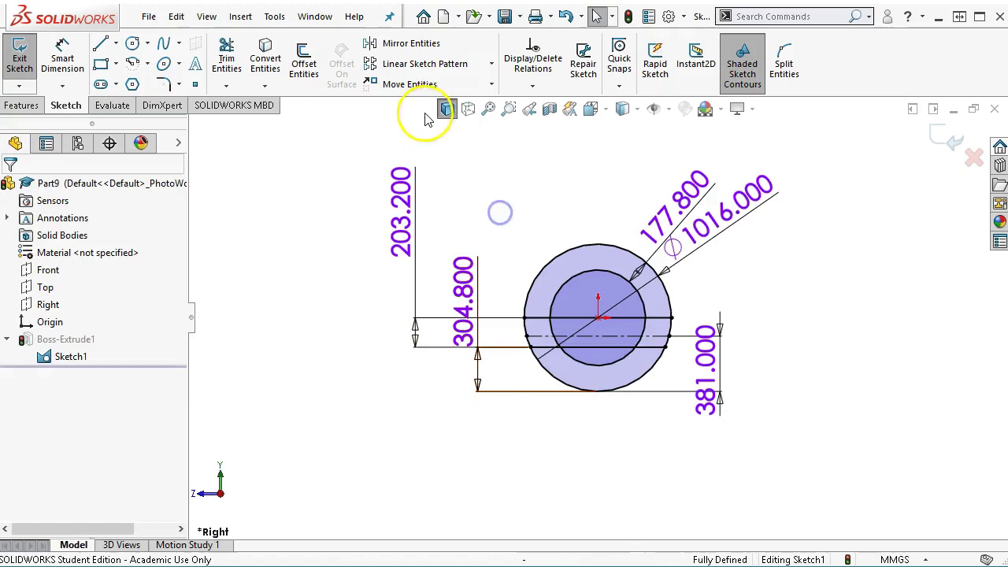
{"action": "left_click", "coordinate": [492, 85]}
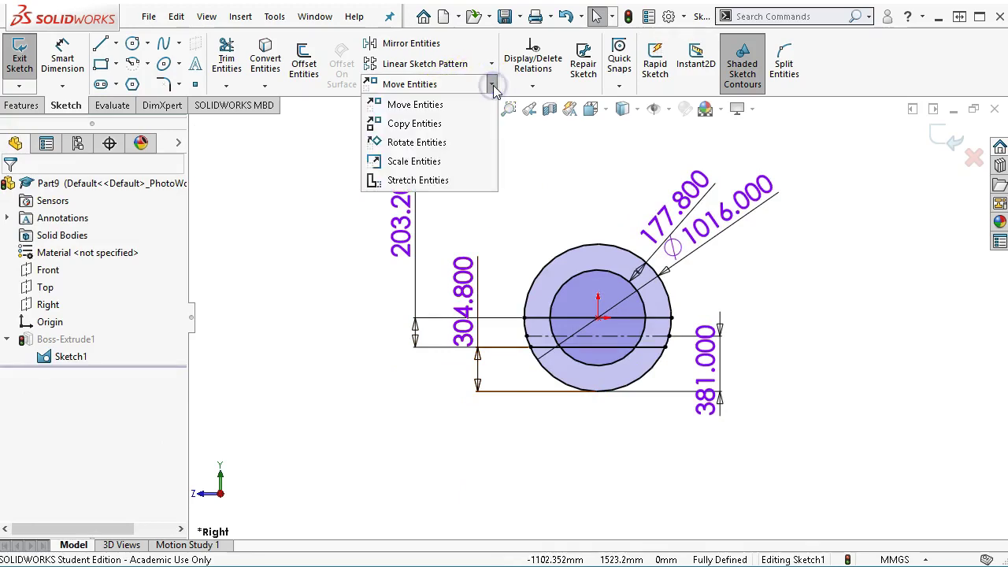
{"action": "left_click", "coordinate": [487, 112]}
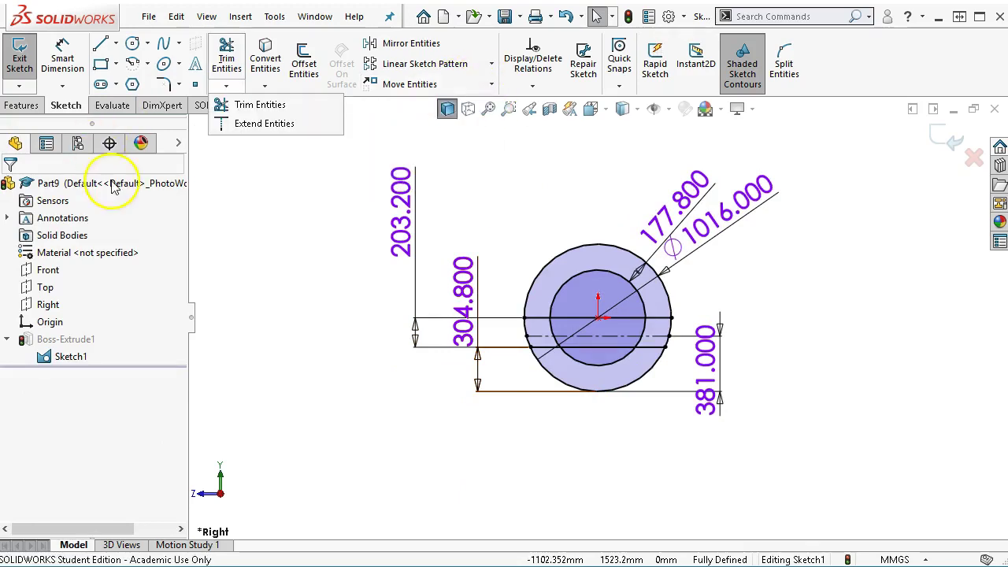
{"action": "left_click", "coordinate": [533, 61]}
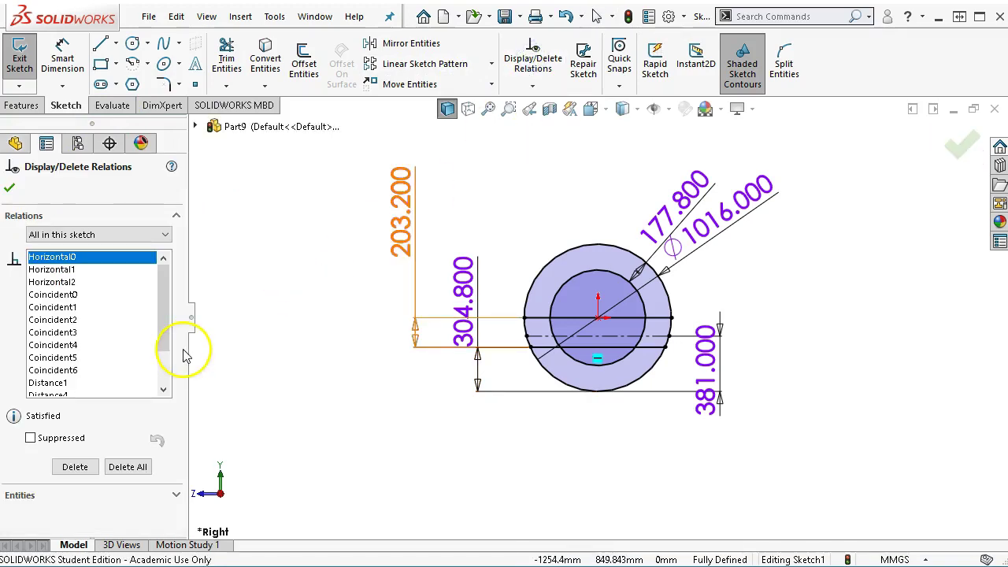
{"action": "left_click", "coordinate": [159, 312]}
{"action": "left_click_drag", "start_coordinate": [158, 313], "coordinate": [157, 399]}
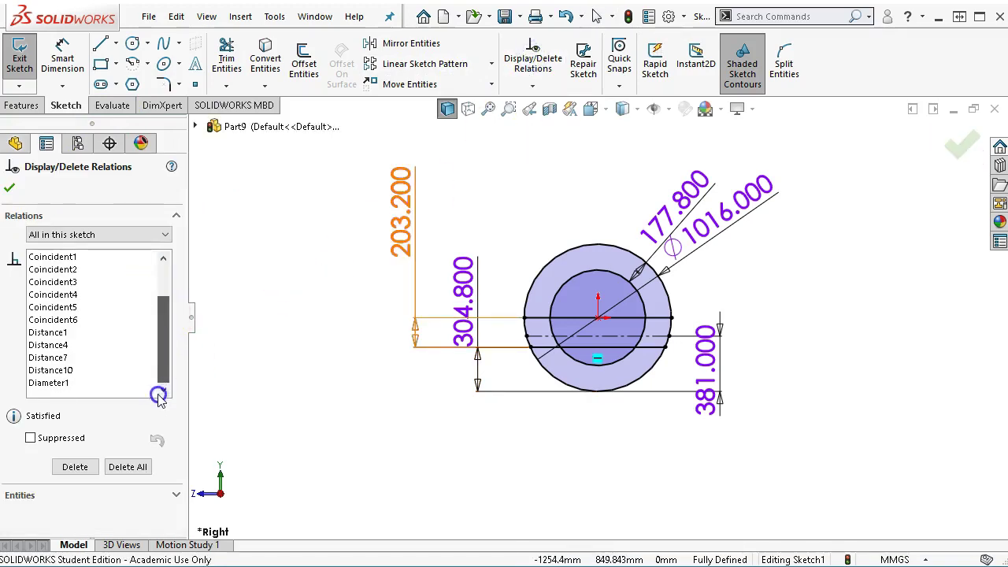
{"action": "left_click", "coordinate": [48, 334]}
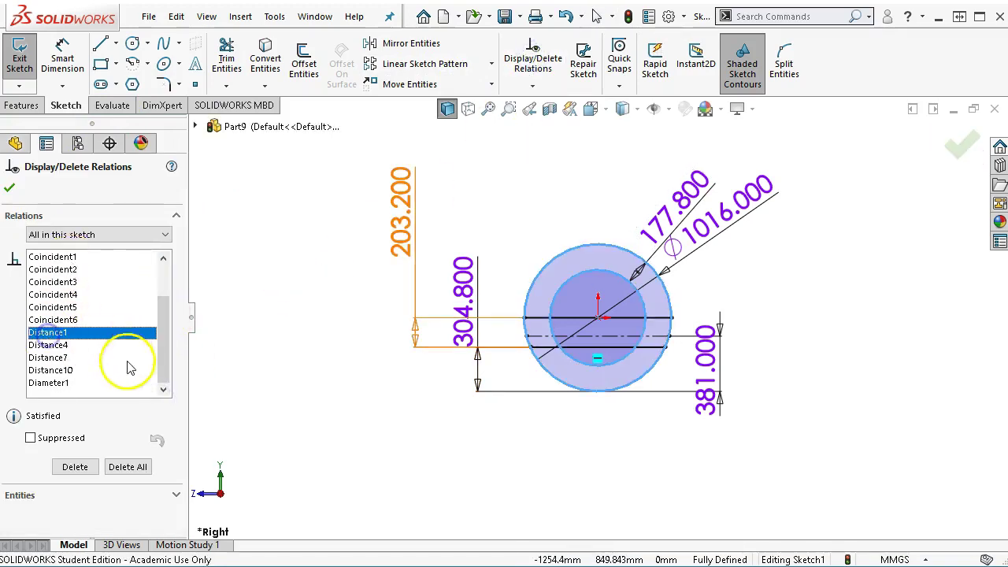
{"action": "left_click", "coordinate": [47, 383], "text": "shift"}
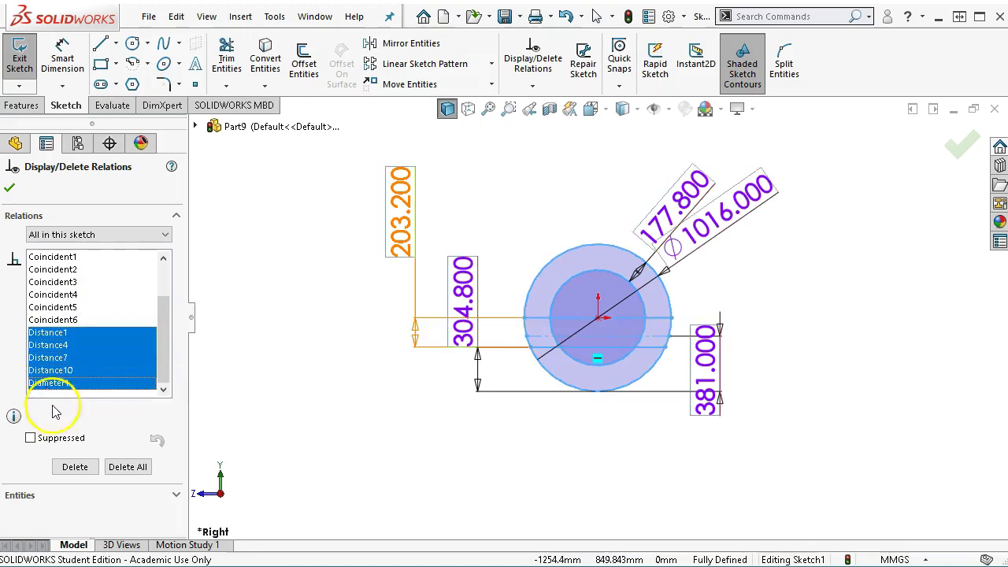
{"action": "left_click", "coordinate": [71, 467]}
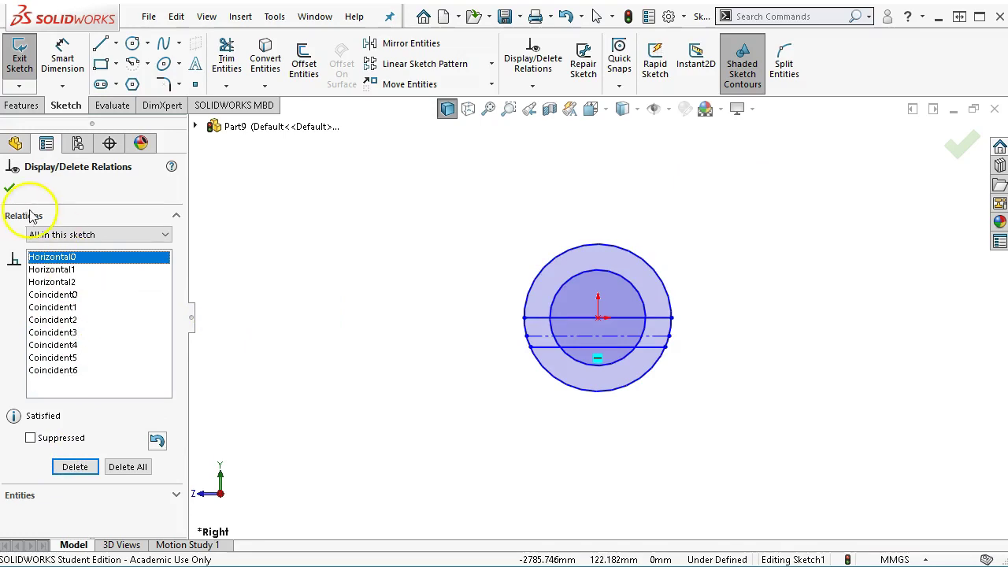
{"action": "left_click", "coordinate": [9, 188]}
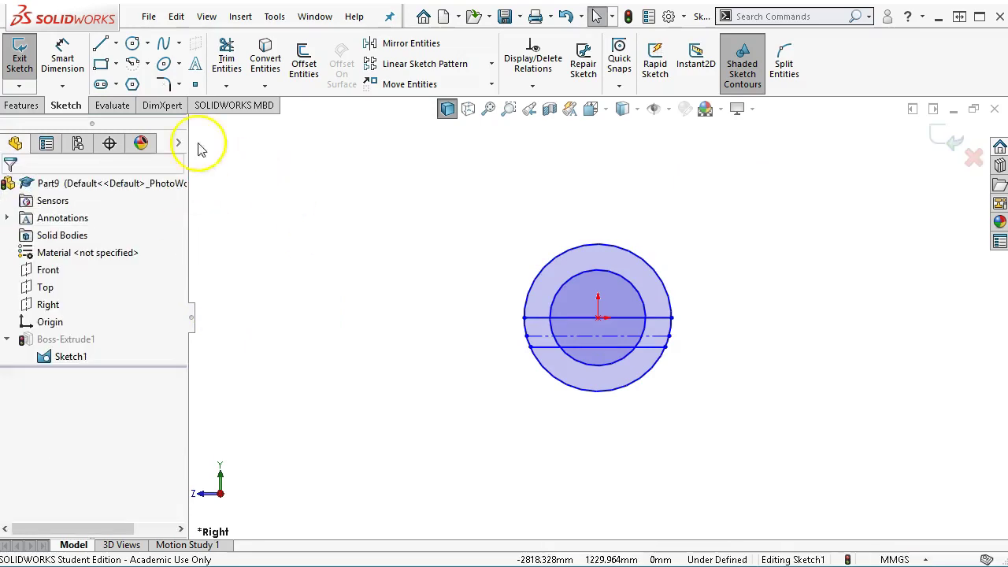
Box-select every sketch entity and scale it by 0.03937 about the origin, then fit the view
{"action": "left_click_drag", "start_coordinate": [466, 221], "coordinate": [710, 464]}
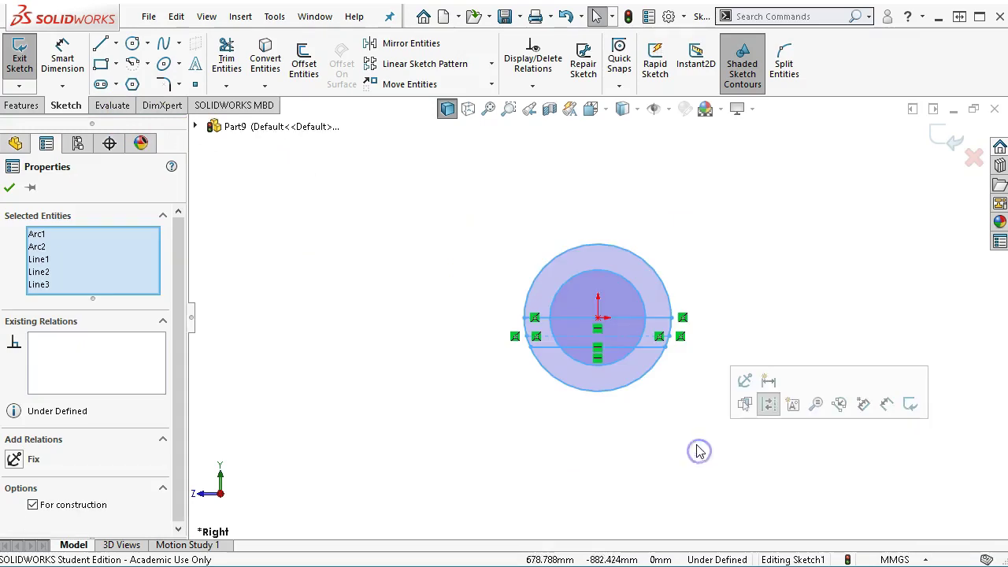
{"action": "left_click", "coordinate": [491, 84]}
{"action": "left_click", "coordinate": [410, 165]}
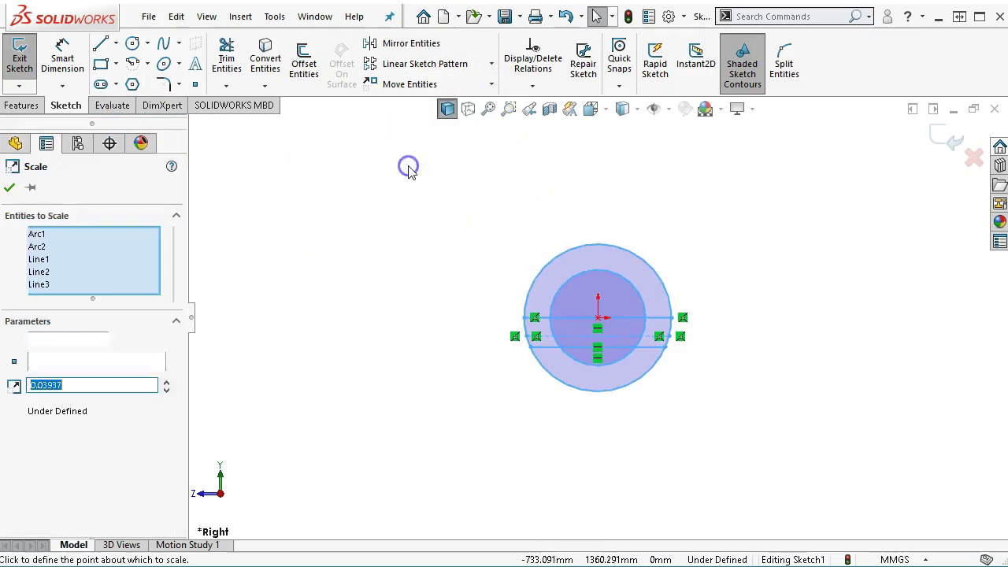
{"action": "left_click", "coordinate": [116, 362]}
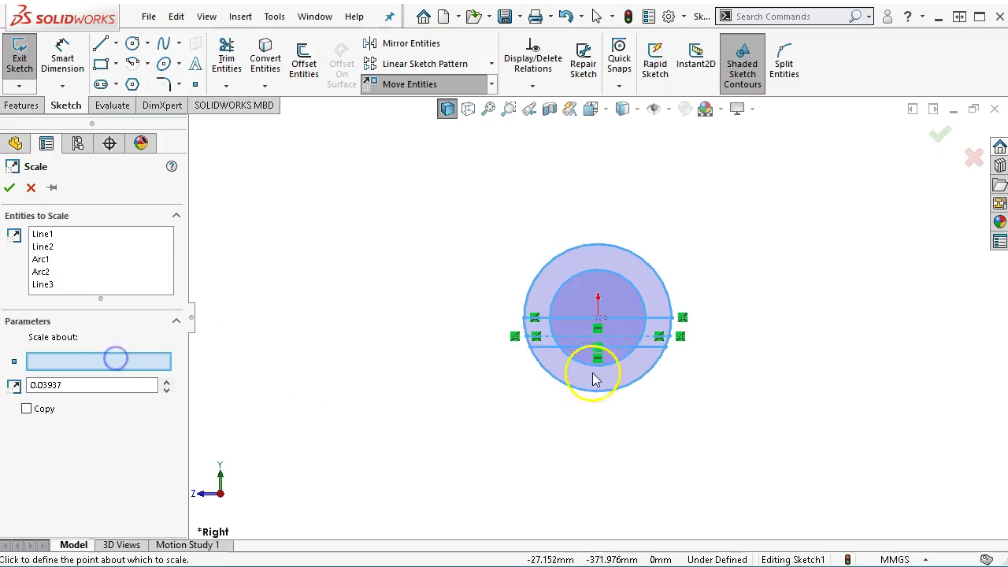
{"action": "left_click", "coordinate": [598, 315]}
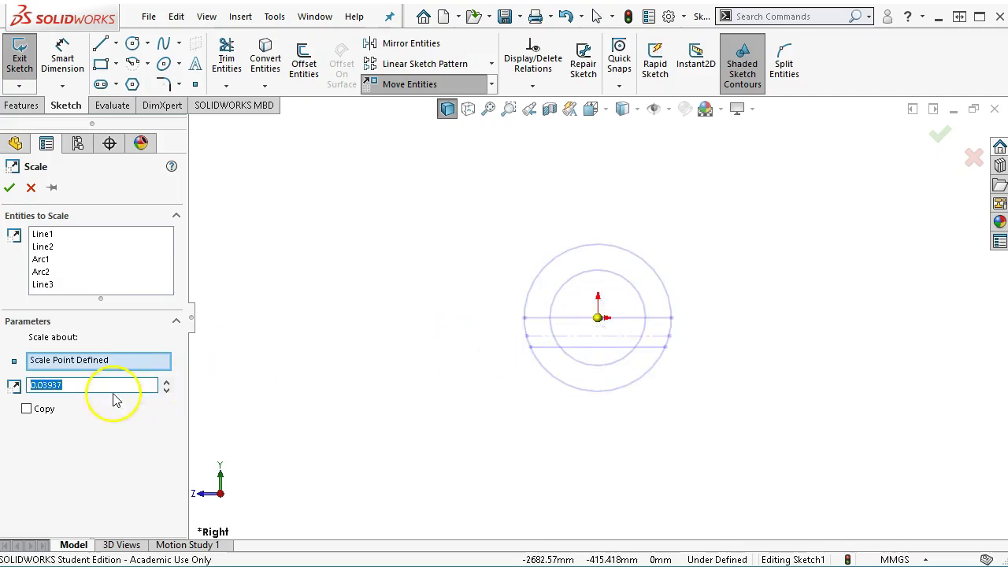
{"action": "left_click", "coordinate": [10, 189]}
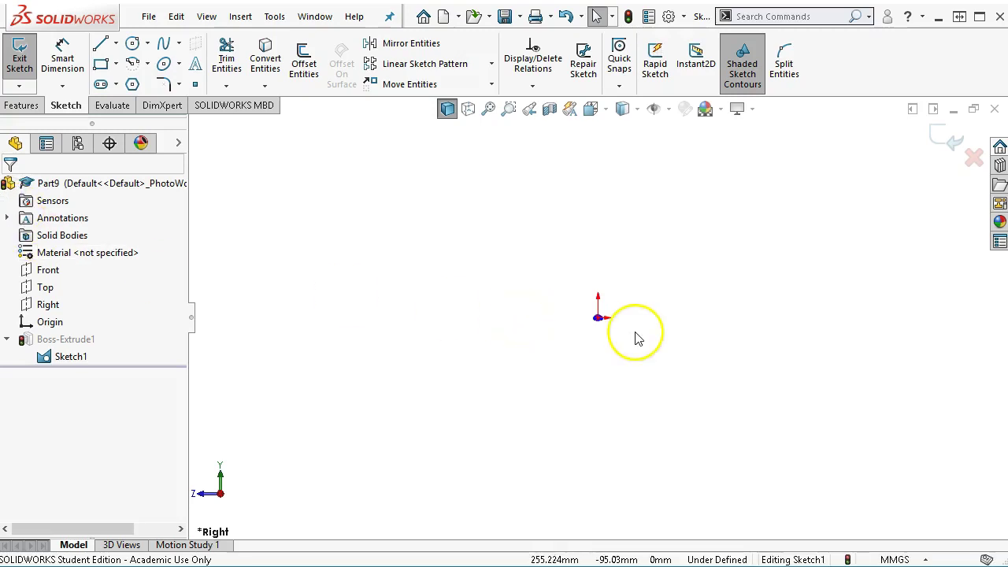
{"action": "left_click", "coordinate": [489, 110]}
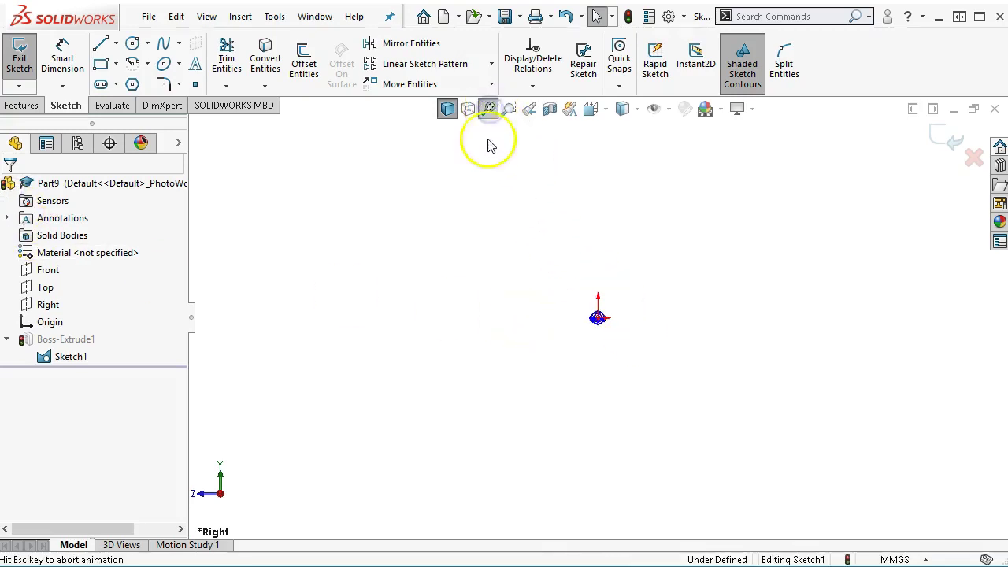
{"action": "scroll", "coordinate": [606, 323], "scroll_direction": "down", "scroll_amount": 6}
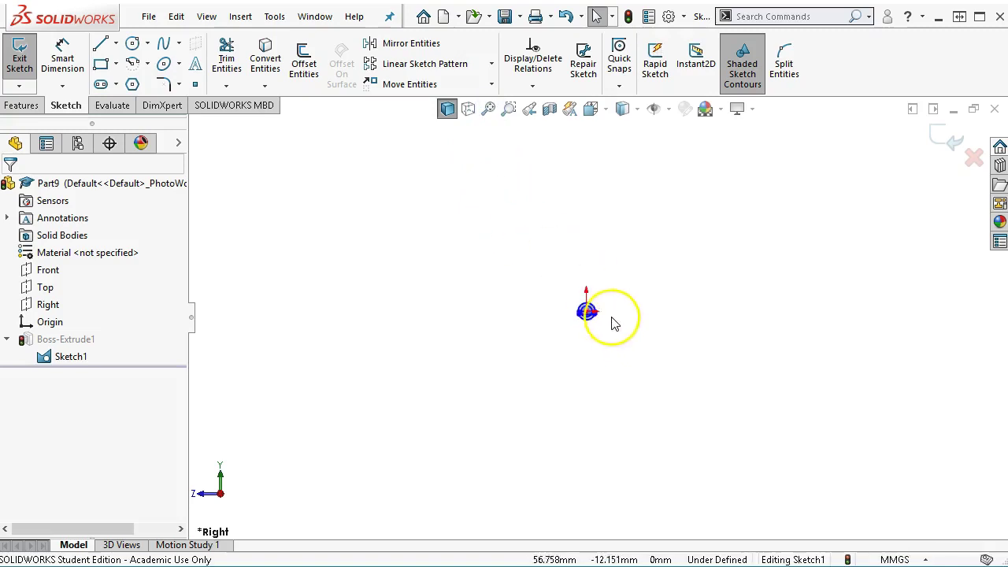
{"action": "scroll", "coordinate": [628, 496], "scroll_direction": "down", "scroll_amount": 2}
{"action": "scroll", "coordinate": [711, 310], "scroll_direction": "down", "scroll_amount": 2}
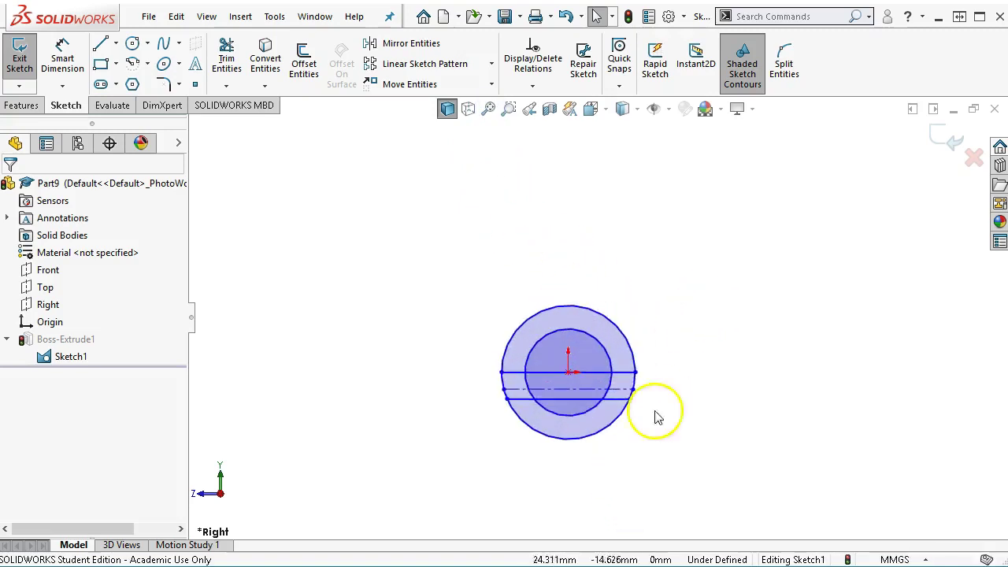
{"action": "scroll", "coordinate": [654, 414], "scroll_direction": "down", "scroll_amount": 1}
{"action": "scroll", "coordinate": [573, 505], "scroll_direction": "down", "scroll_amount": 1}
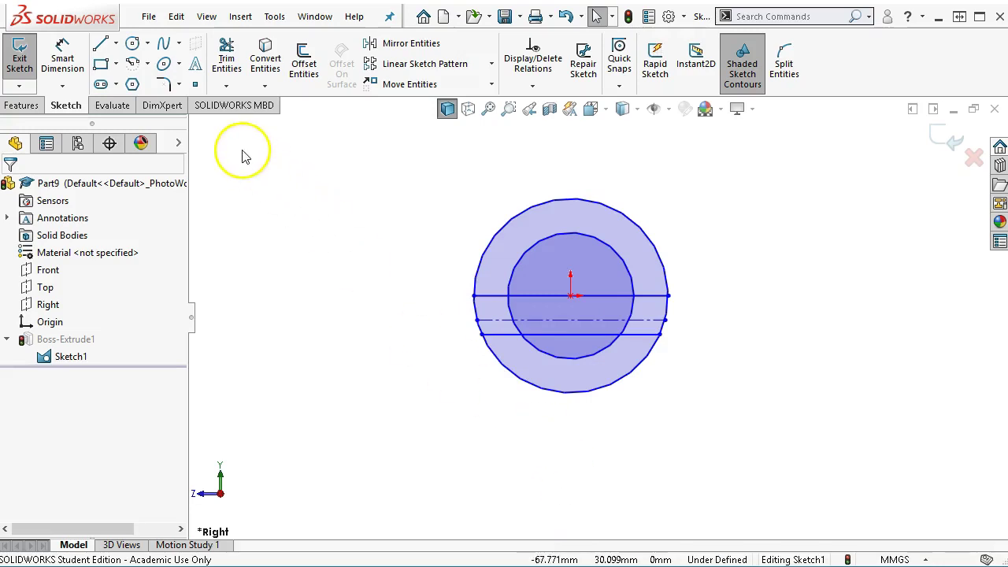
Give the outer circle a Ø40 mm diameter dimension
{"action": "left_click", "coordinate": [74, 60]}
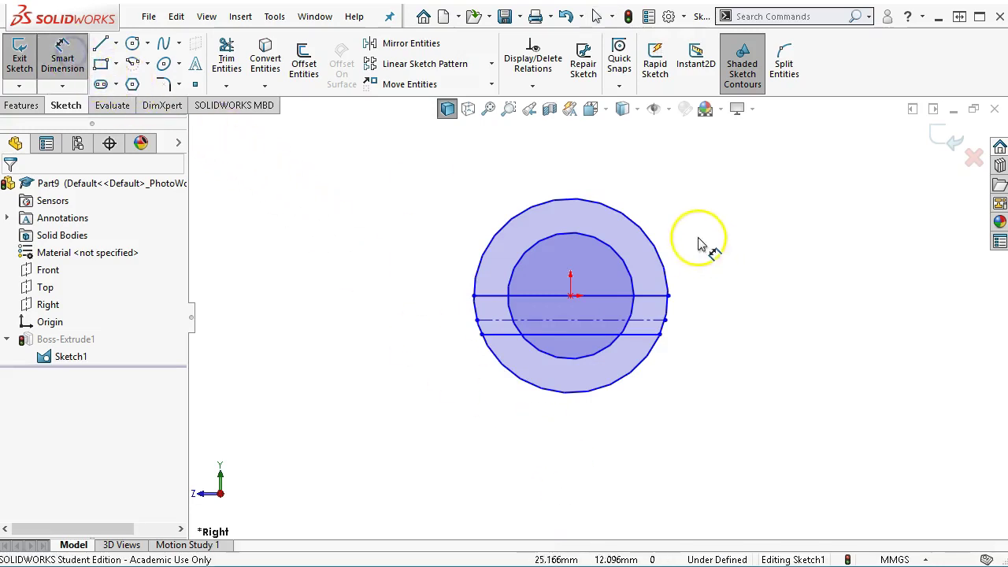
{"action": "left_click", "coordinate": [655, 241]}
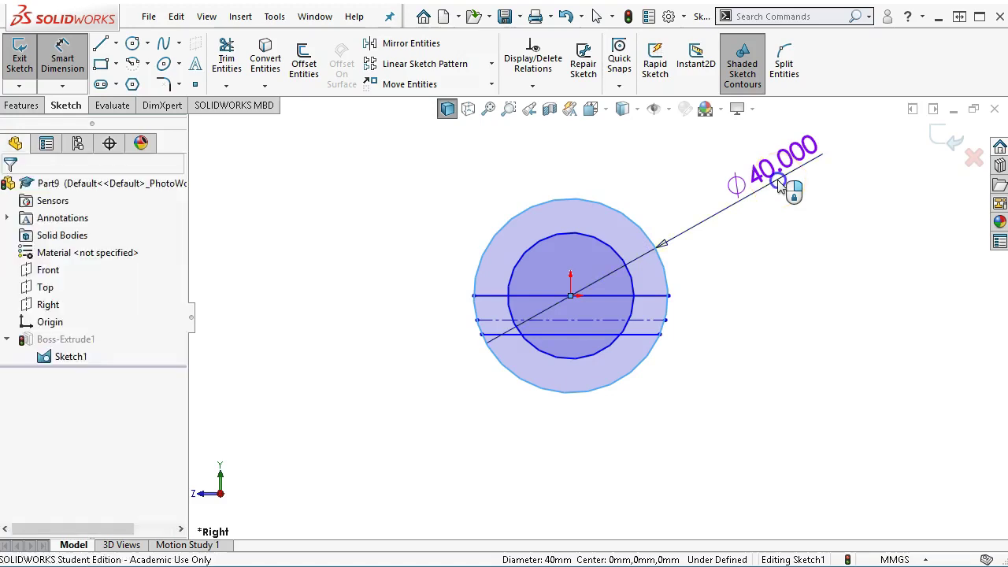
{"action": "left_click", "coordinate": [783, 183]}
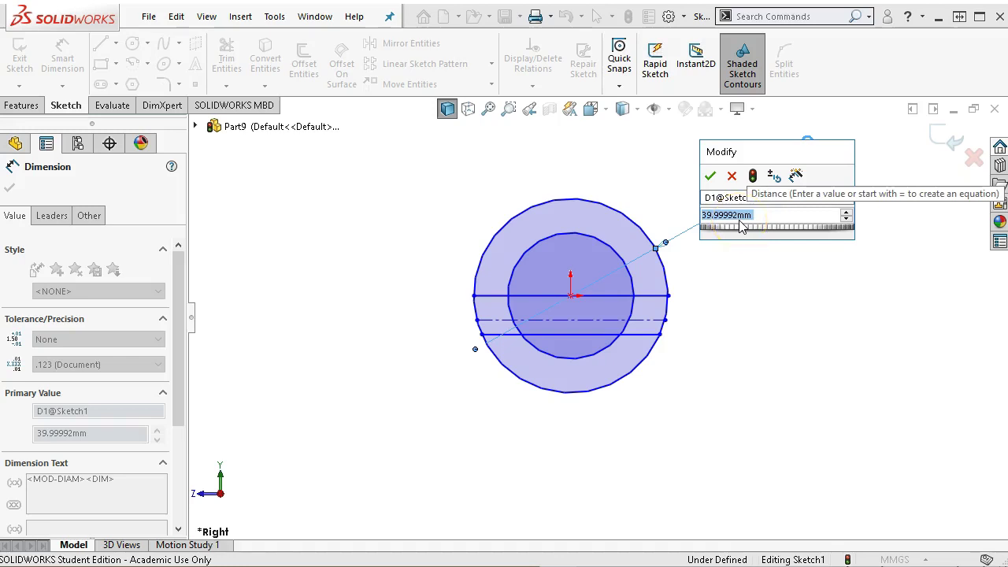
{"action": "type", "text": "4"}
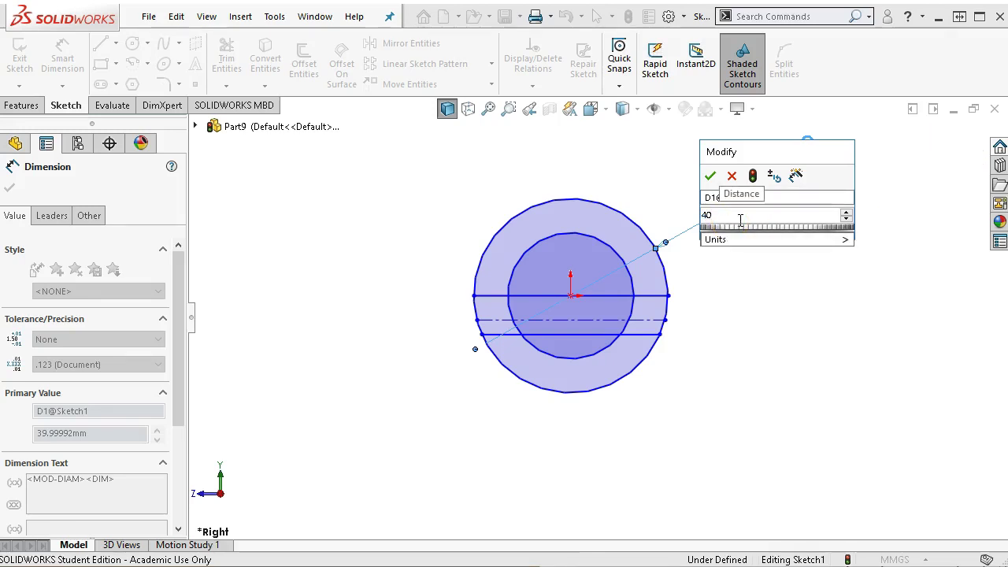
{"action": "type", "text": "0"}
{"action": "key", "text": "Return"}
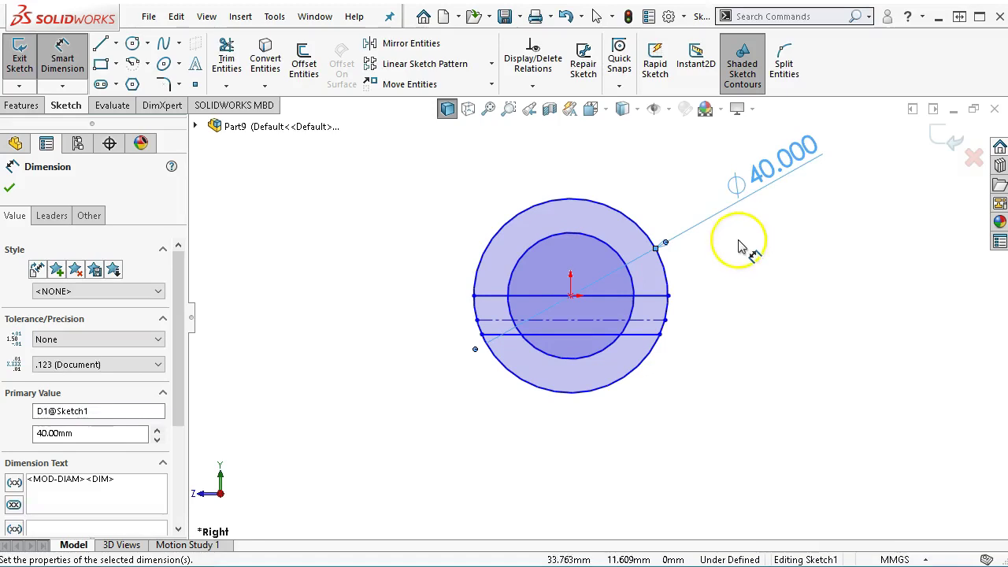
Pick several more sketch entities, then leave Smart Dimension and select the circles' centre point
{"action": "left_click", "coordinate": [741, 250]}
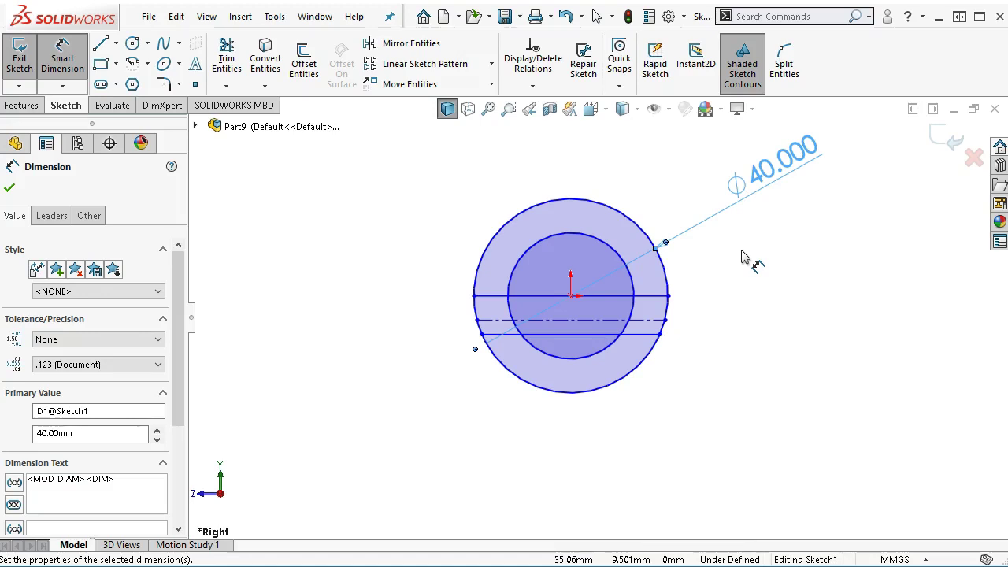
{"action": "left_click", "coordinate": [715, 270]}
{"action": "left_click", "coordinate": [687, 319]}
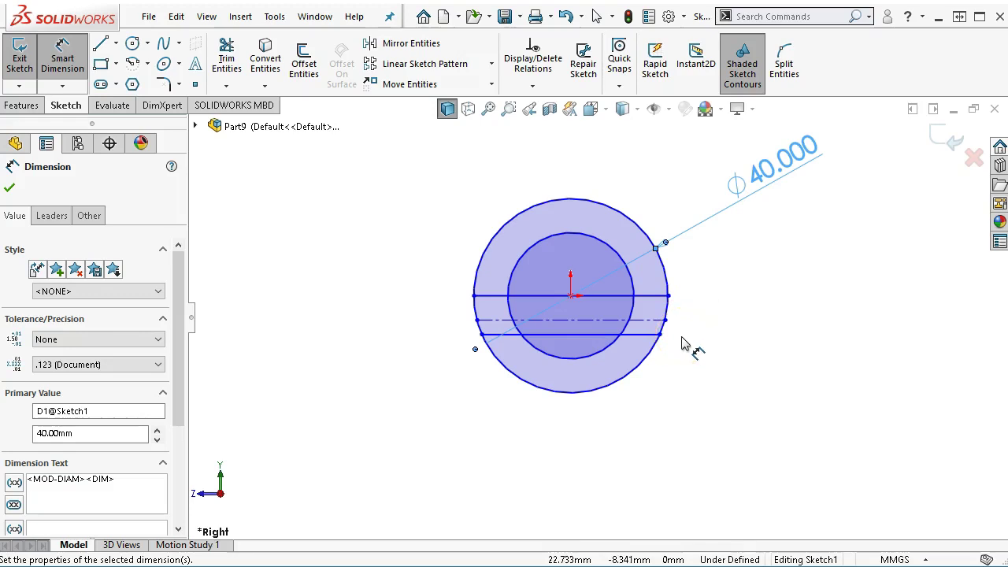
{"action": "left_click", "coordinate": [669, 339]}
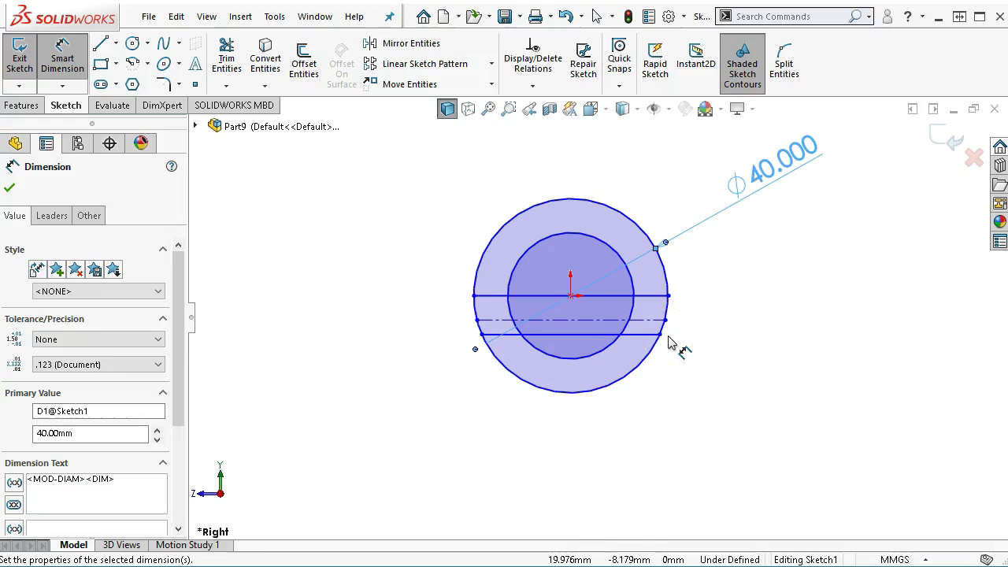
{"action": "left_click", "coordinate": [665, 370]}
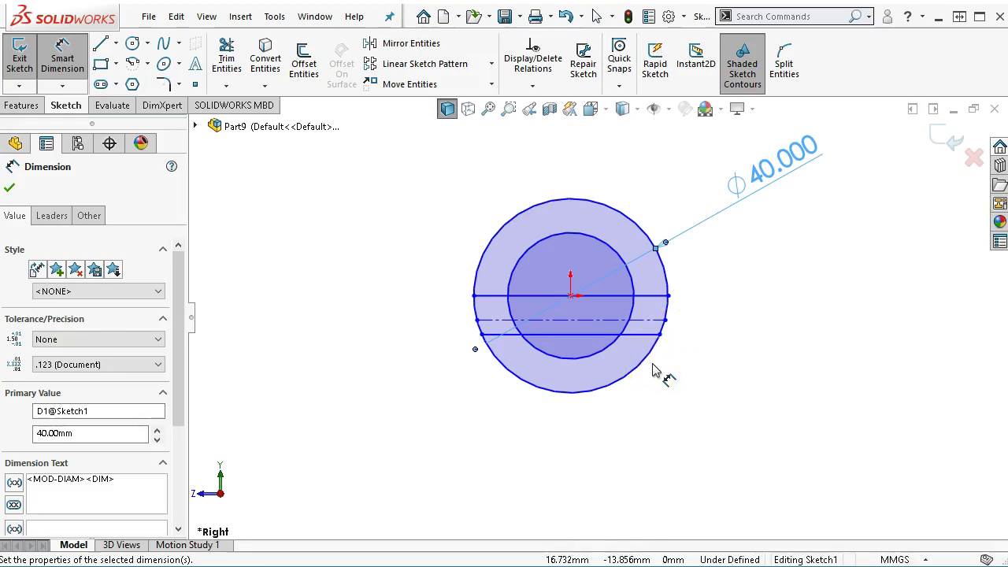
{"action": "left_click", "coordinate": [664, 394]}
{"action": "left_click", "coordinate": [711, 297]}
{"action": "right_click", "coordinate": [711, 296]}
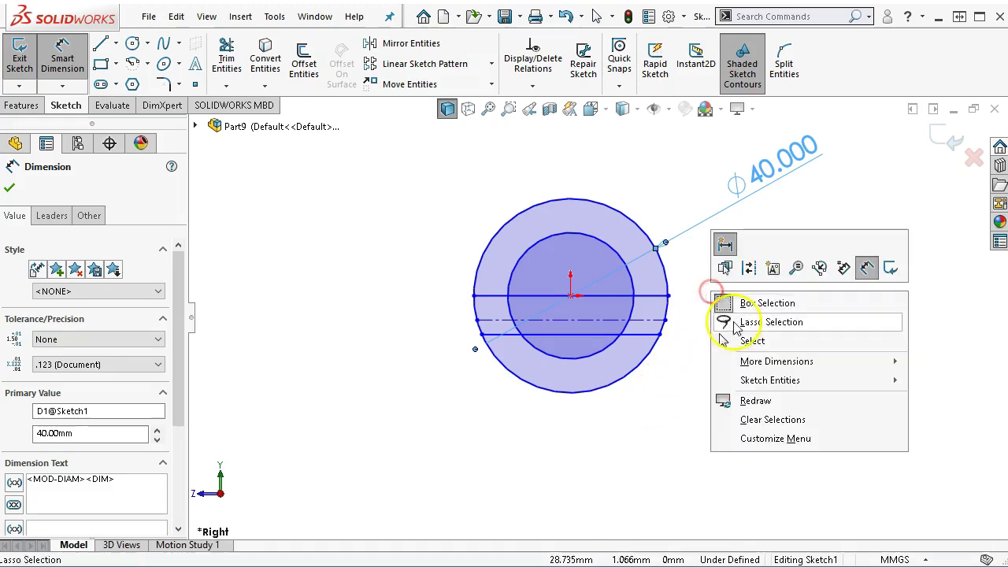
{"action": "left_click", "coordinate": [723, 339]}
{"action": "left_click", "coordinate": [551, 304]}
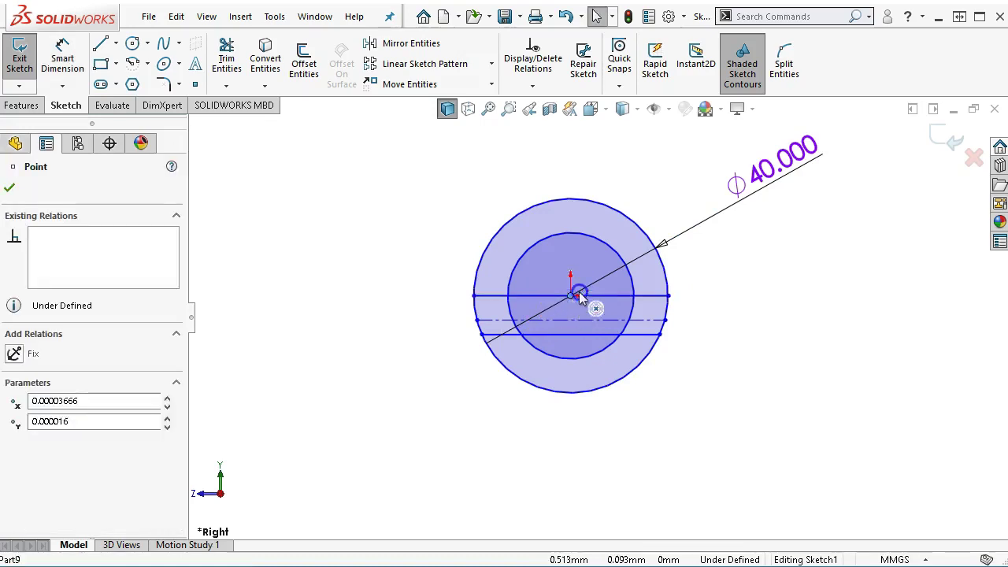
Drag the circles' centre point onto the origin, adding a Coincident7 relation
{"action": "left_click_drag", "start_coordinate": [571, 297], "coordinate": [594, 310]}
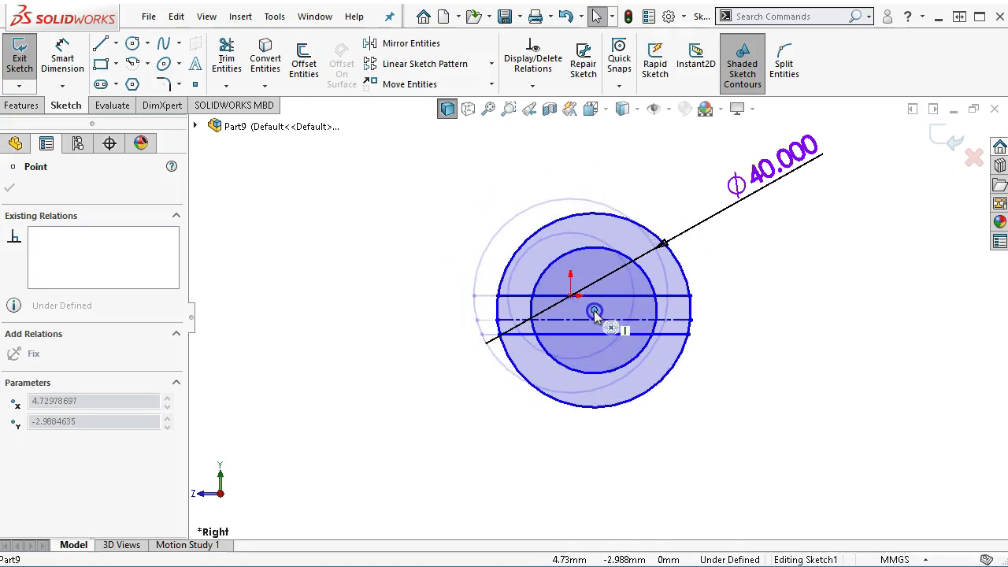
{"action": "left_click_drag", "start_coordinate": [594, 310], "coordinate": [574, 309]}
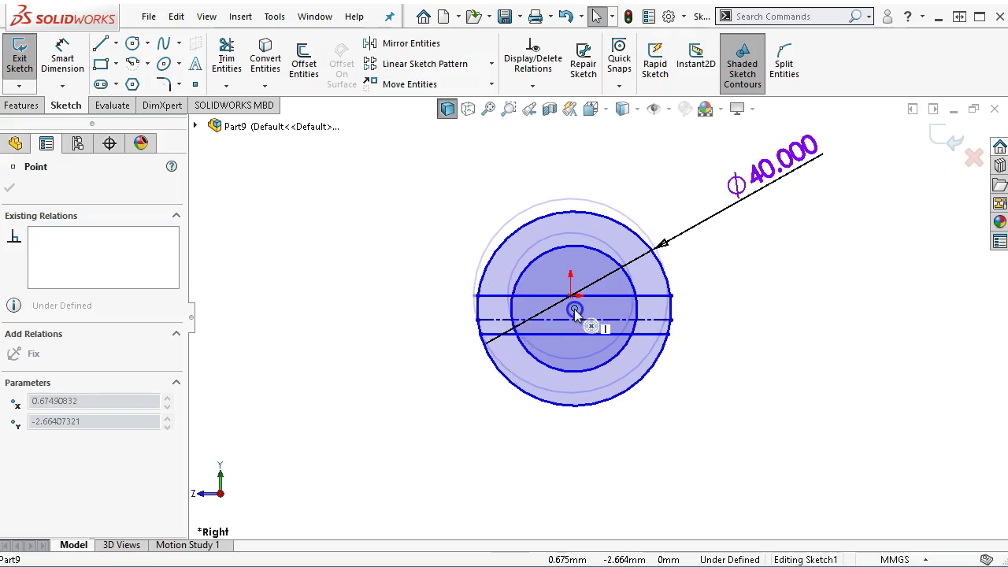
{"action": "left_click_drag", "start_coordinate": [574, 309], "coordinate": [572, 294]}
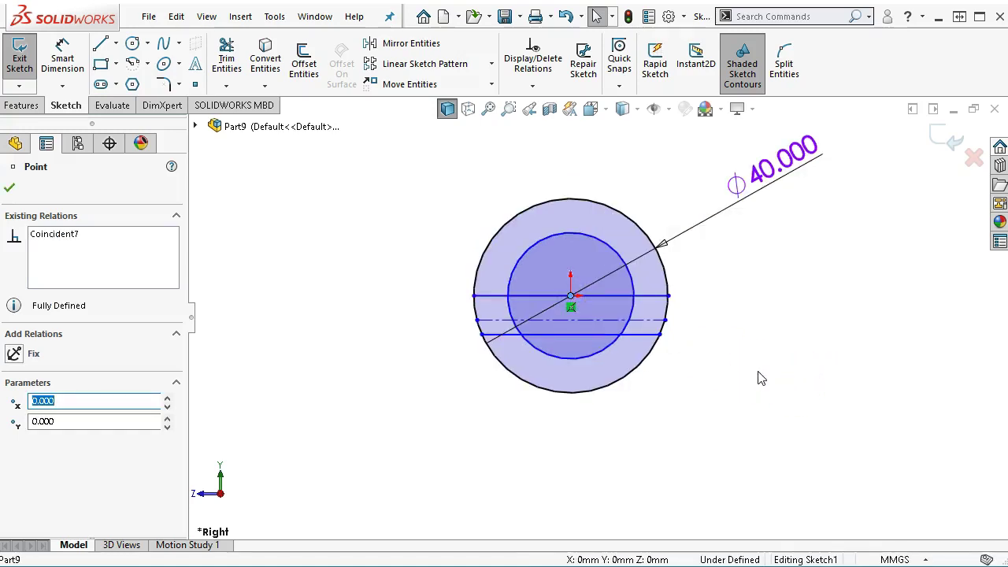
{"action": "right_click", "coordinate": [728, 303]}
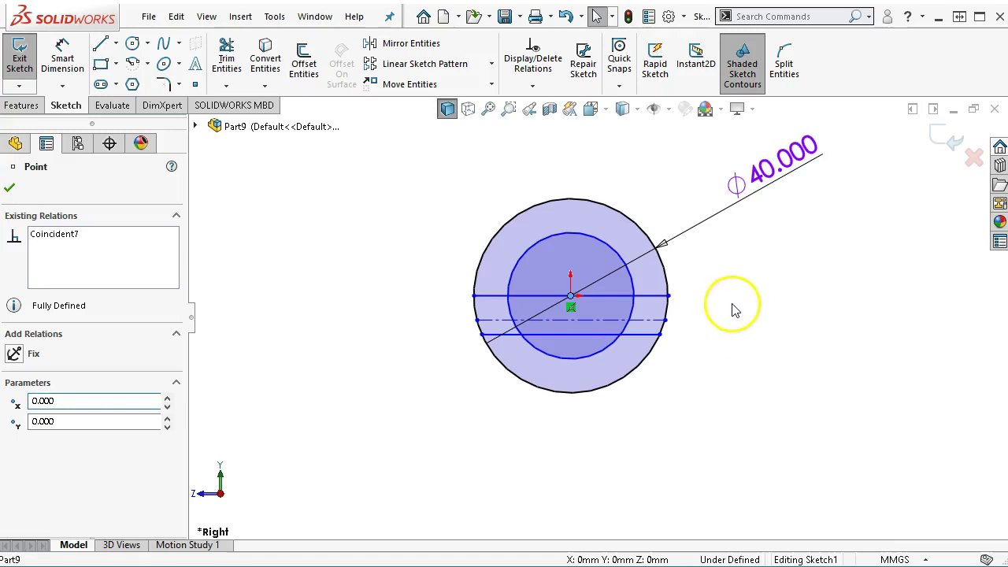
Dimension the 7 mm gap between the circles and the 12 mm outer-circle-to-lower-line distance
{"action": "left_click", "coordinate": [883, 283]}
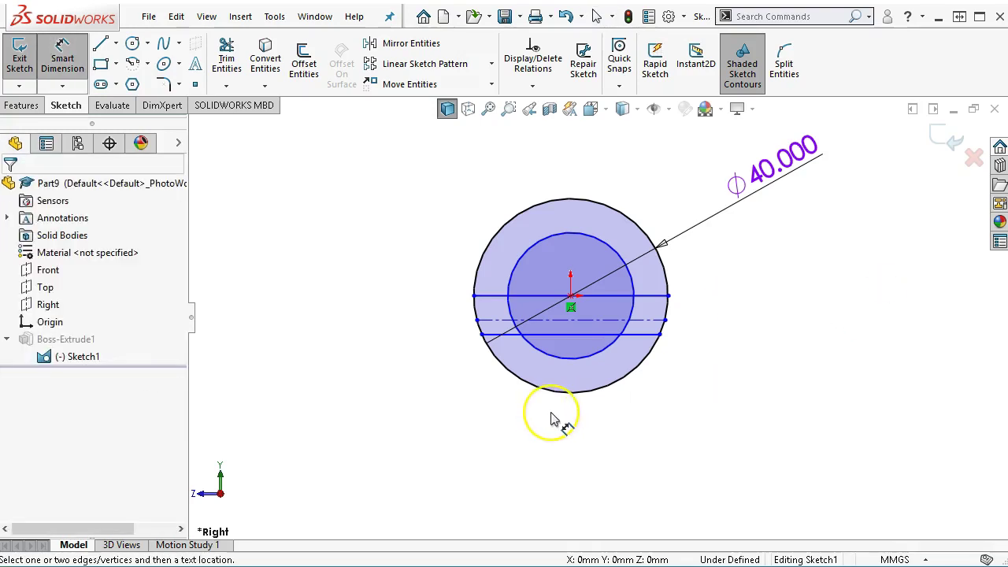
{"action": "left_click", "coordinate": [611, 321]}
{"action": "left_click", "coordinate": [606, 249]}
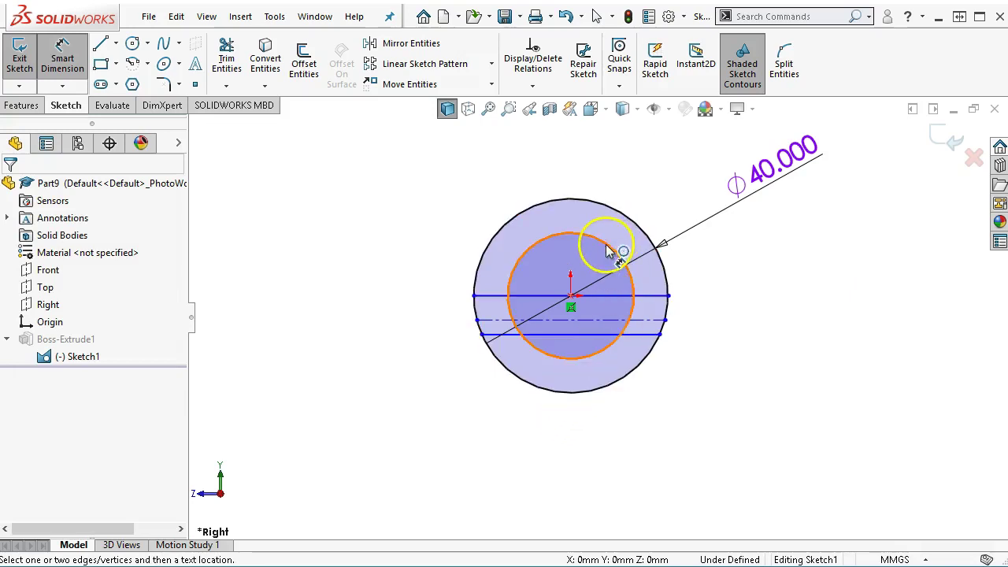
{"action": "left_click_drag", "start_coordinate": [606, 249], "coordinate": [660, 268]}
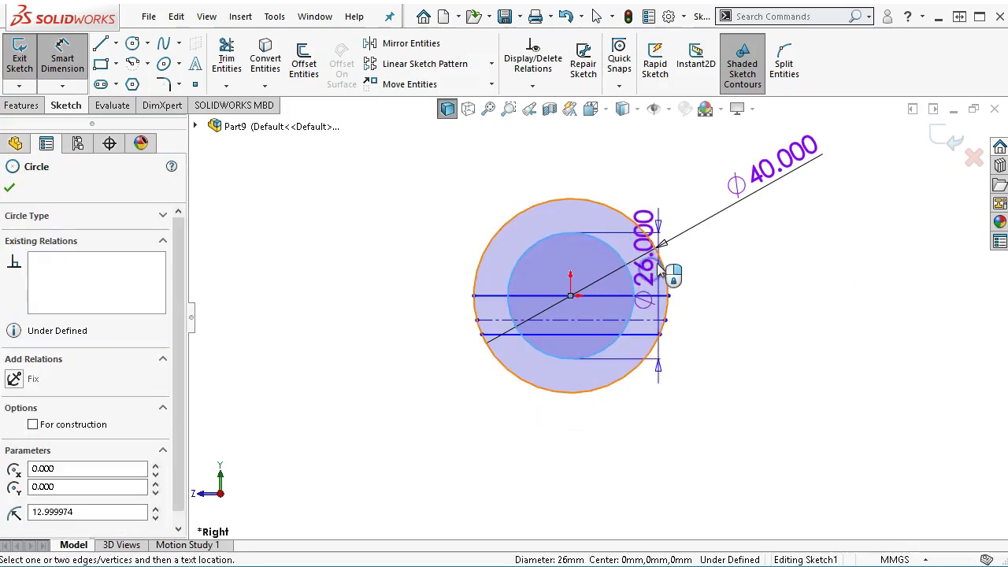
{"action": "left_click", "coordinate": [669, 266]}
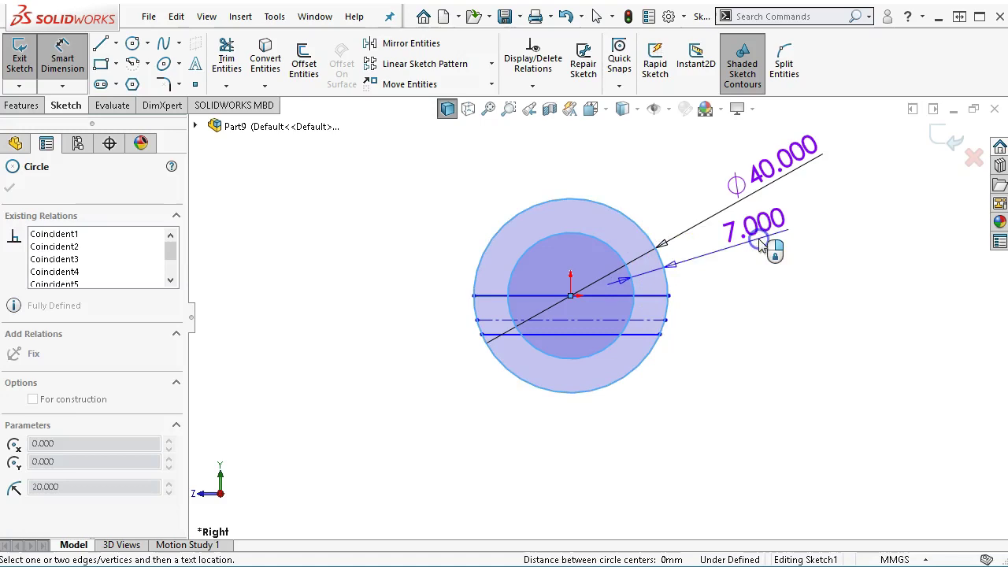
{"action": "left_click", "coordinate": [766, 238]}
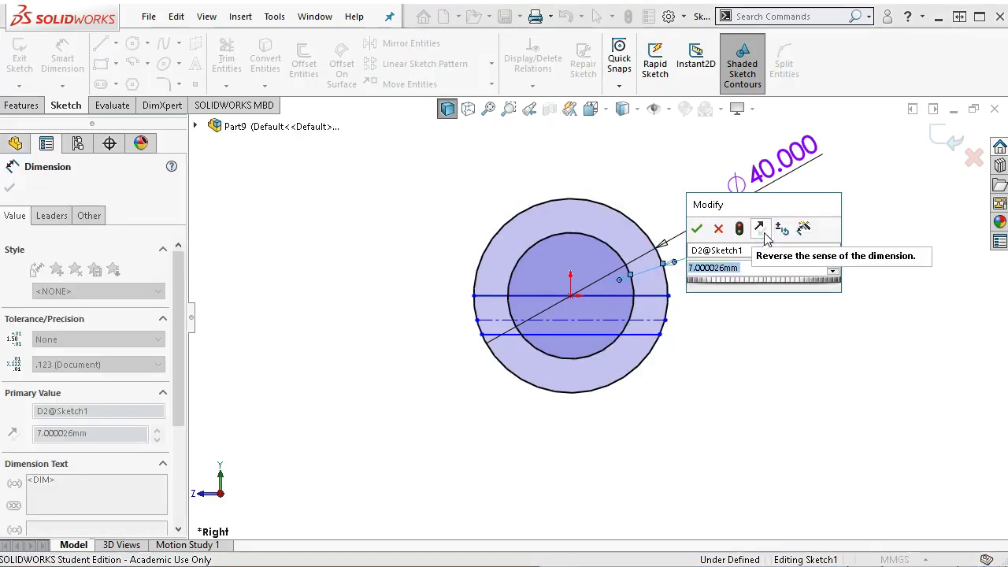
{"action": "type", "text": "7."}
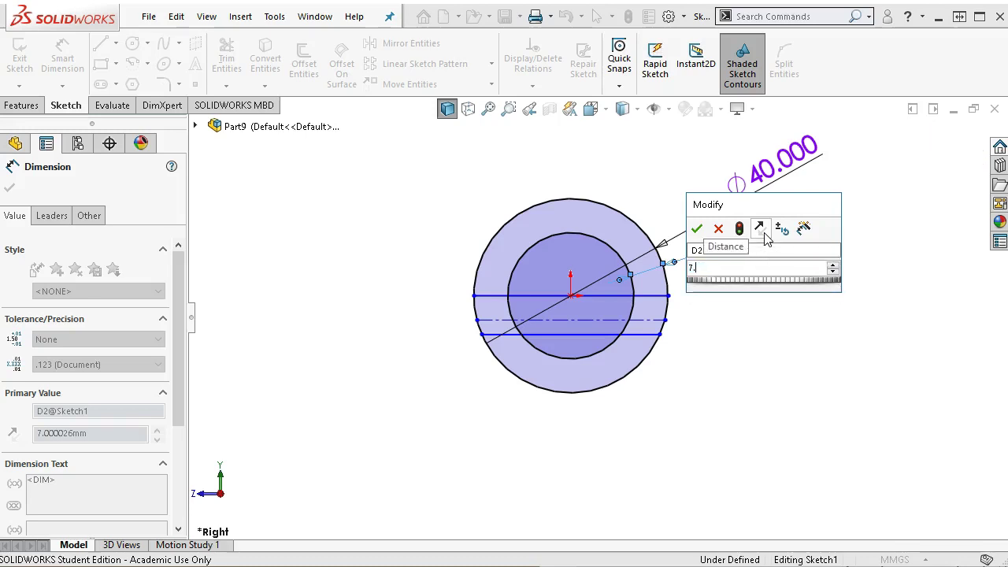
{"action": "left_click", "coordinate": [697, 229]}
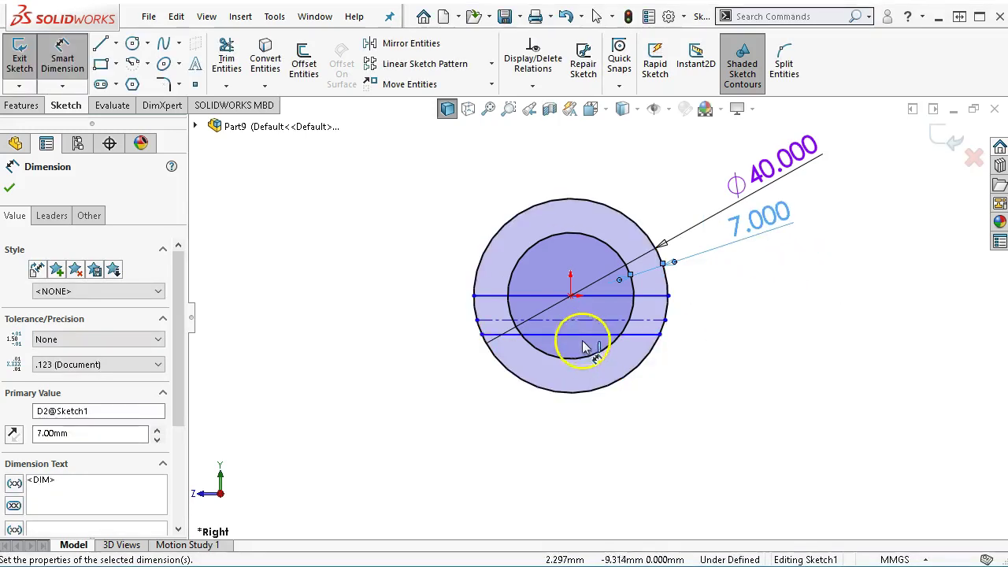
{"action": "left_click", "coordinate": [585, 403]}
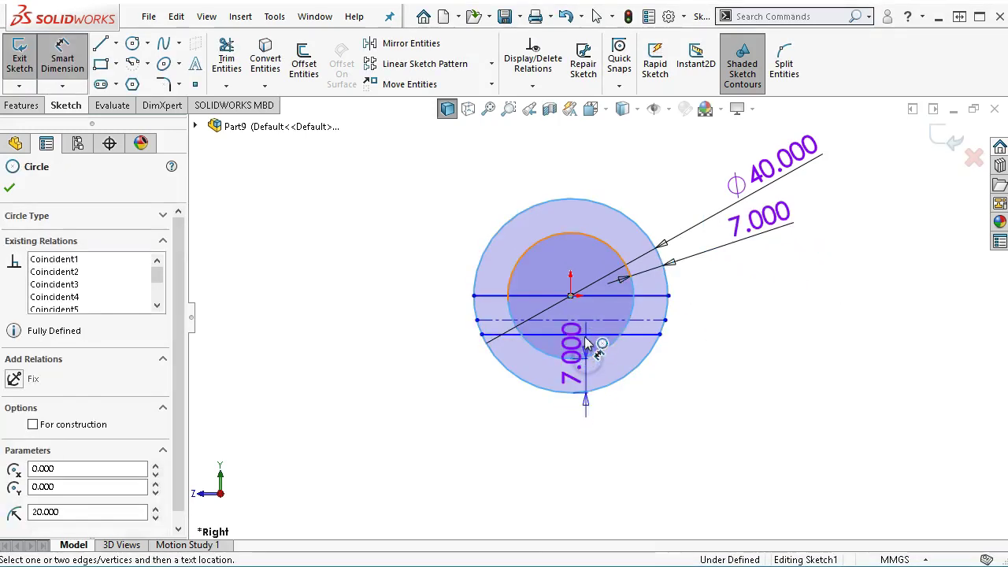
{"action": "left_click", "coordinate": [599, 337]}
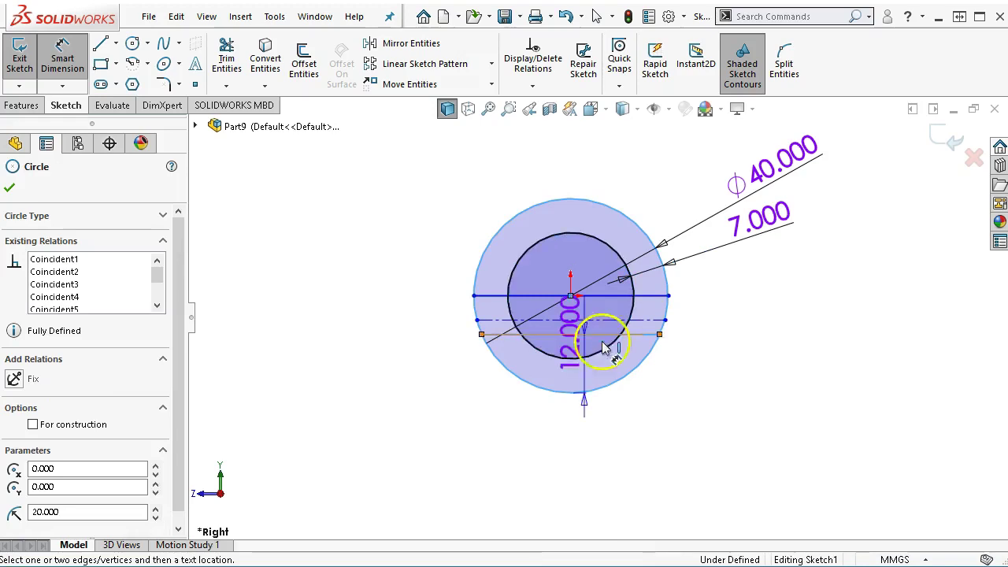
{"action": "left_click", "coordinate": [747, 361]}
{"action": "double_click", "coordinate": [742, 350]}
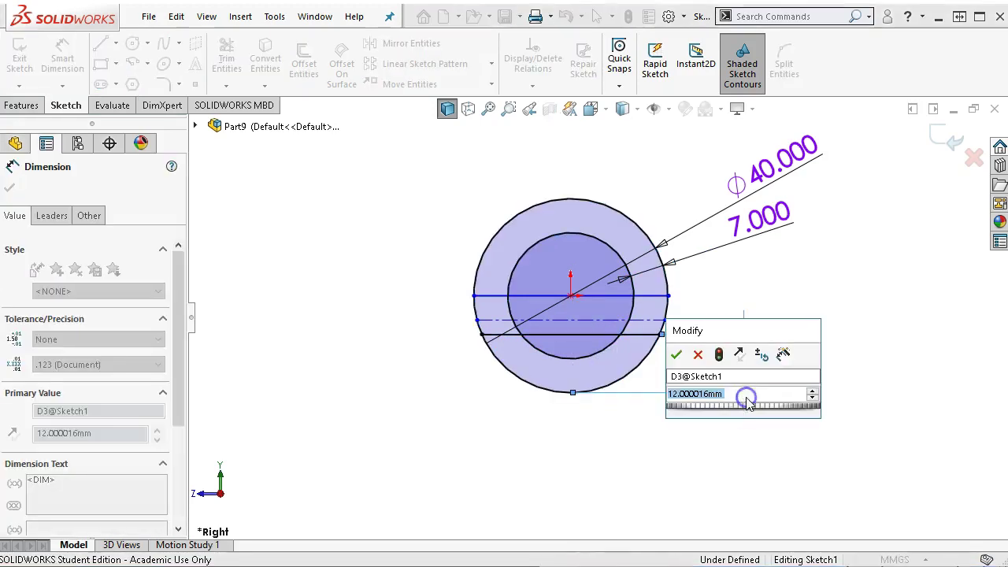
{"action": "left_click", "coordinate": [694, 395]}
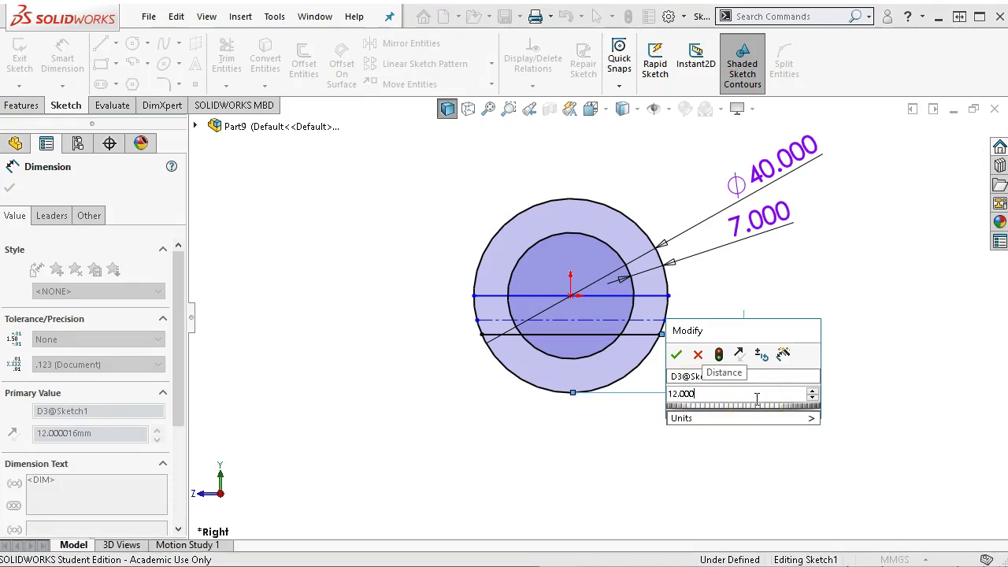
{"action": "key", "text": "Return"}
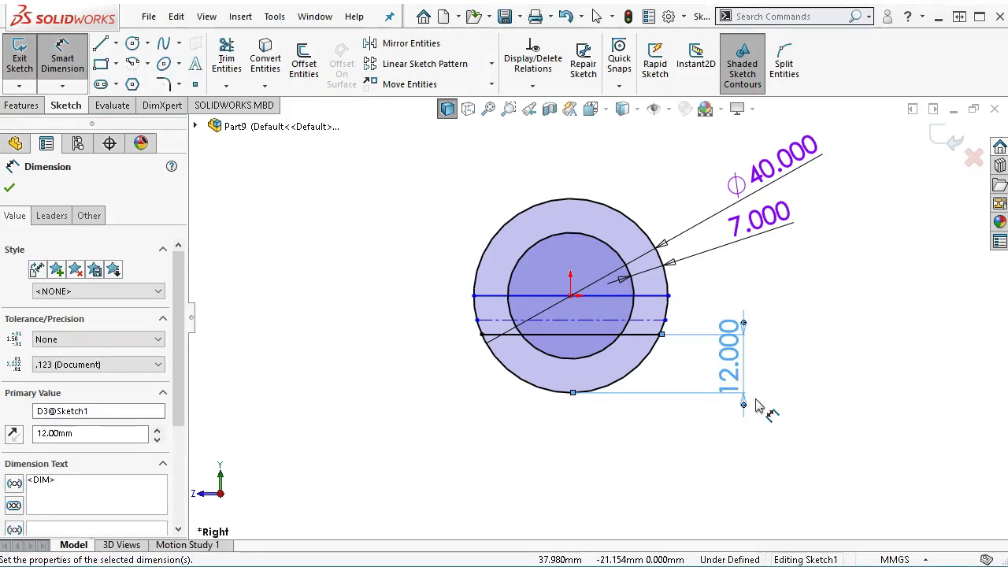
Add the 8 mm horizontal-line spacing and 15 mm centreline distance, fully defining the sketch
{"action": "left_click", "coordinate": [591, 335]}
{"action": "left_click", "coordinate": [582, 297]}
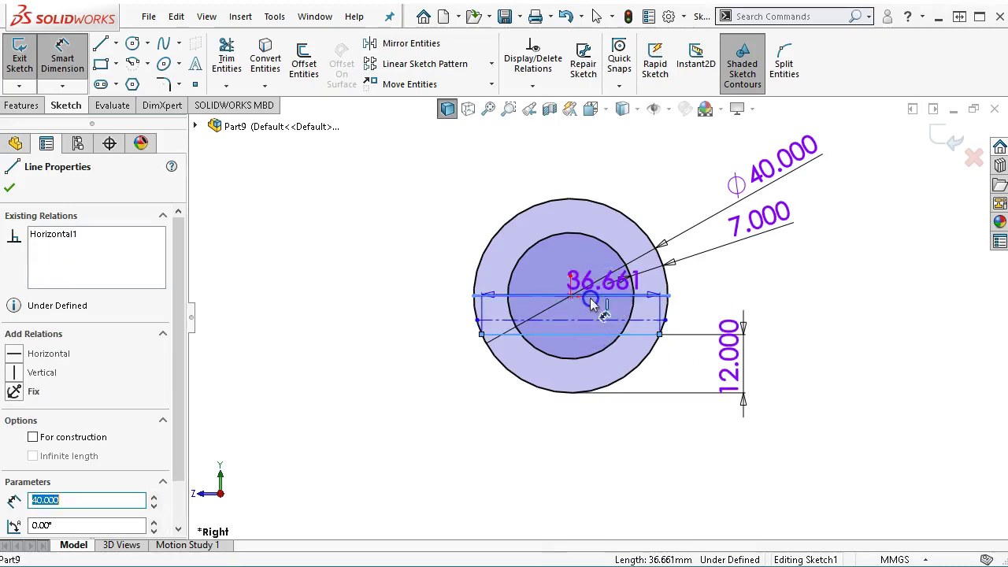
{"action": "left_click", "coordinate": [358, 290]}
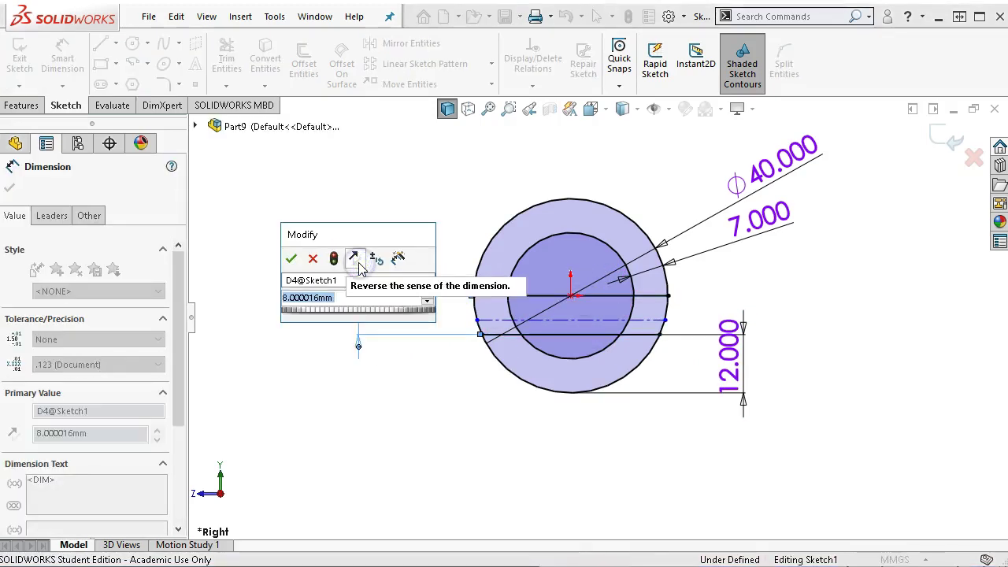
{"action": "type", "text": "8"}
{"action": "key", "text": "Return"}
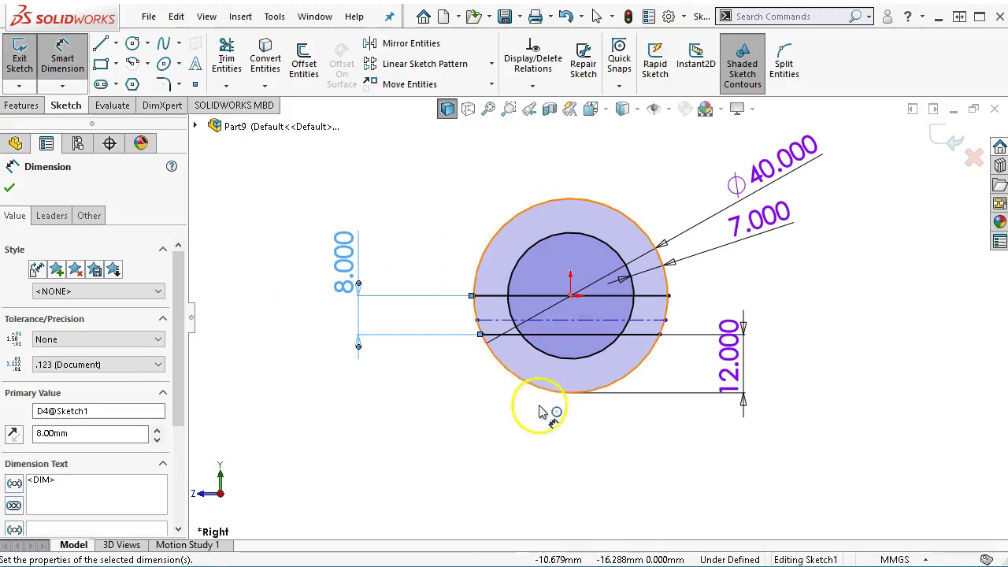
{"action": "left_click", "coordinate": [555, 393]}
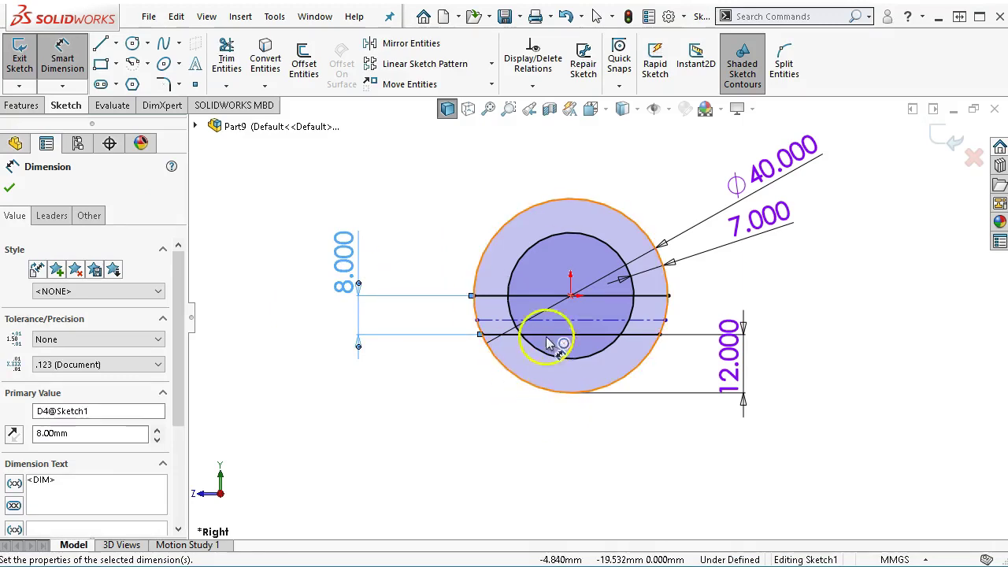
{"action": "left_click", "coordinate": [545, 320]}
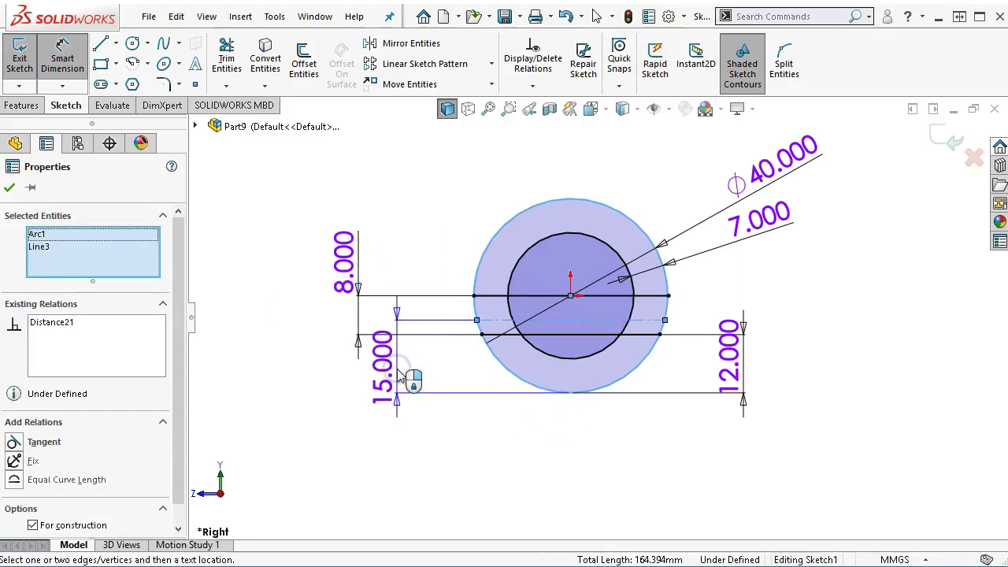
{"action": "left_click", "coordinate": [398, 369]}
{"action": "key", "text": "Return"}
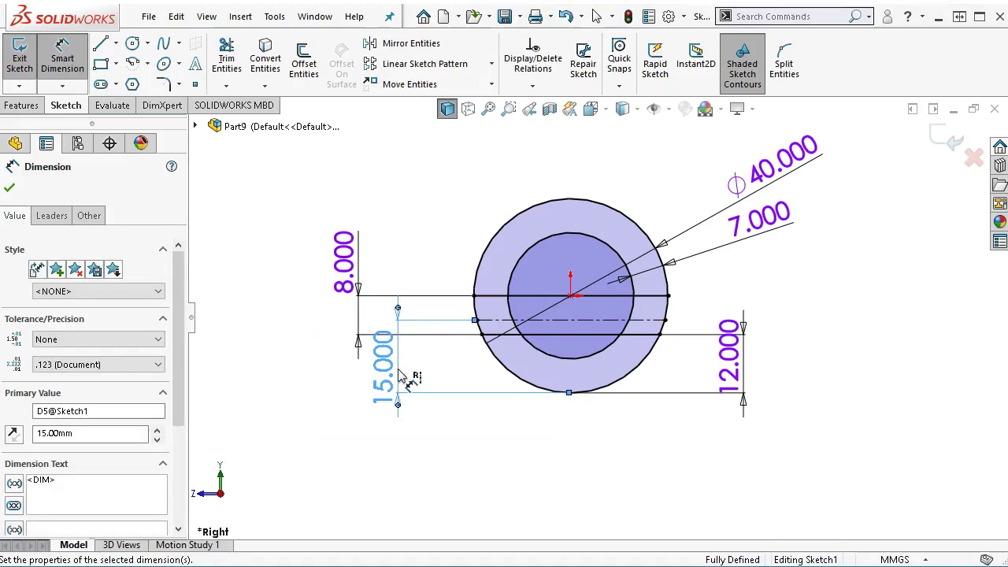
{"action": "right_click", "coordinate": [762, 280]}
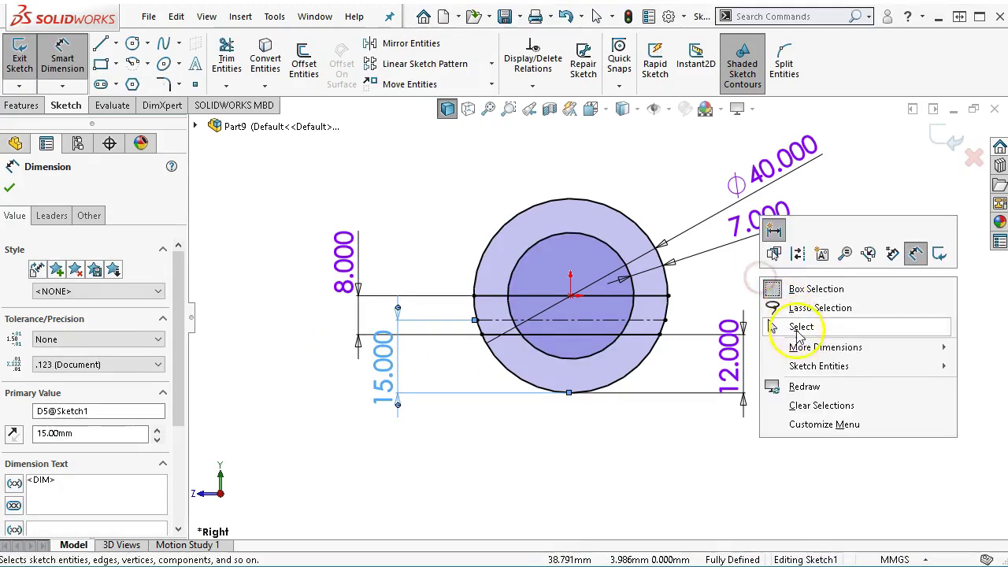
{"action": "left_click", "coordinate": [794, 263]}
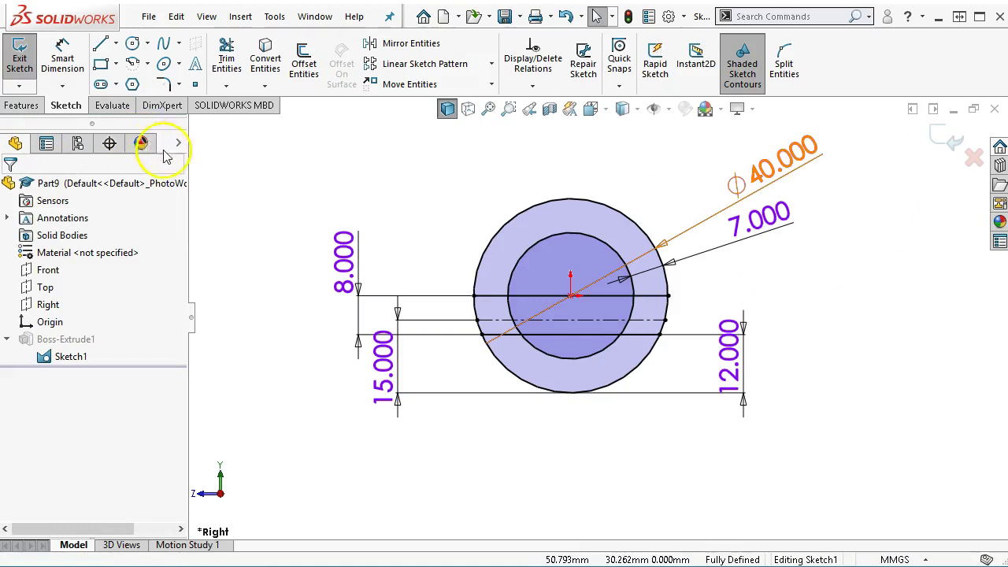
Exit the sketch and change Boss-Extrude1 to a 100 mm depth in the reversed direction
{"action": "left_click", "coordinate": [951, 141]}
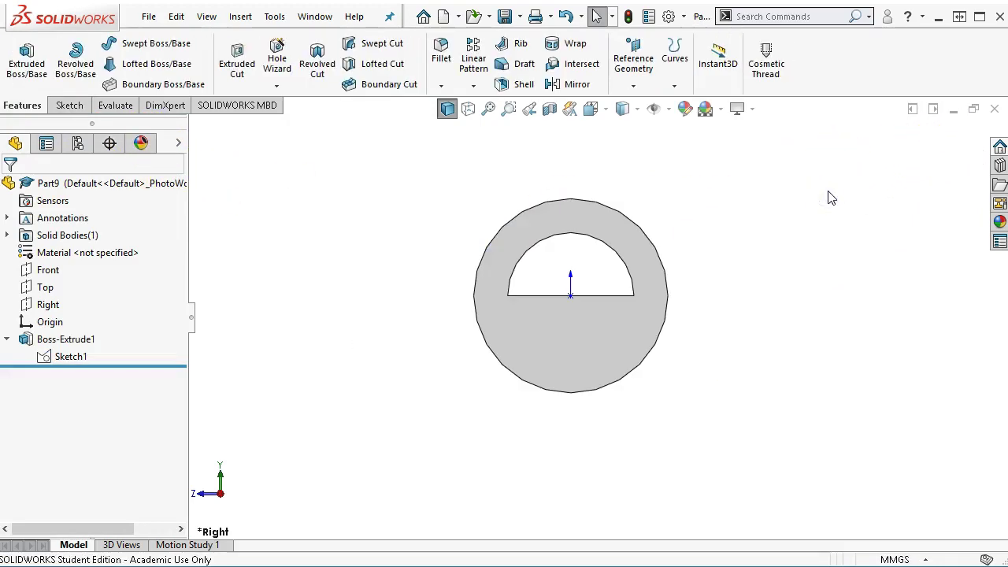
{"action": "key", "text": "ctrl+7"}
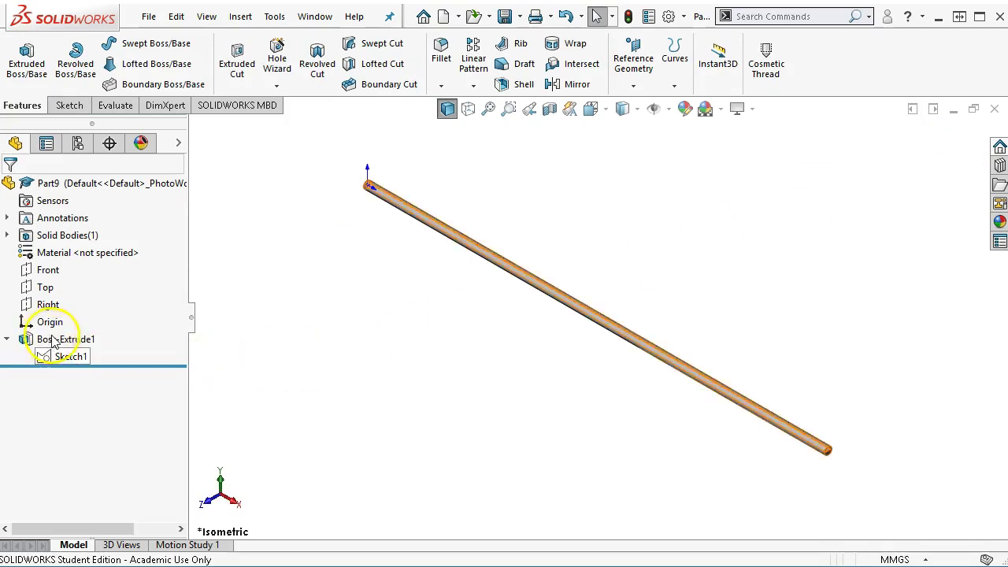
{"action": "right_click", "coordinate": [49, 339]}
{"action": "left_click", "coordinate": [53, 294]}
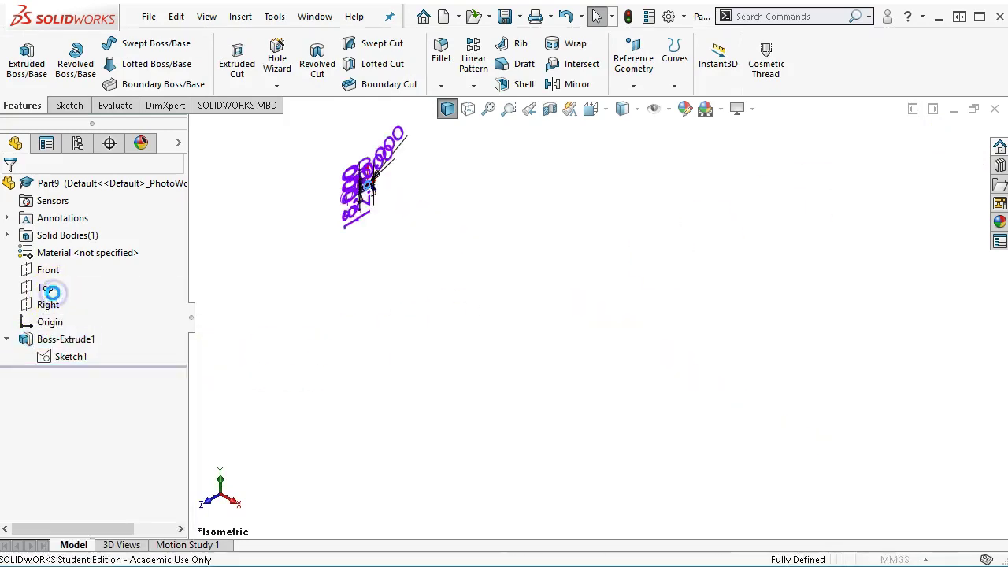
{"action": "left_click", "coordinate": [75, 338]}
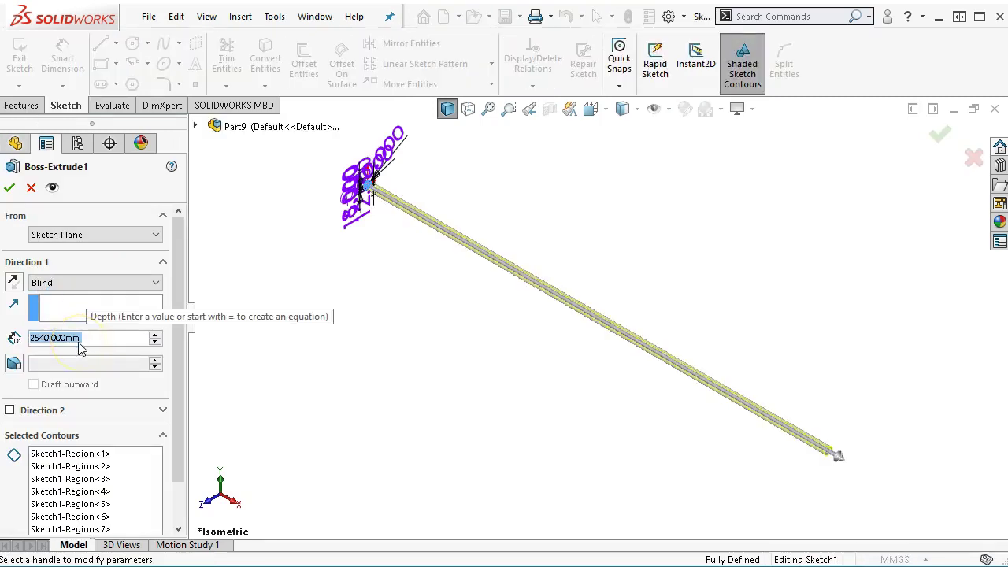
{"action": "type", "text": "100"}
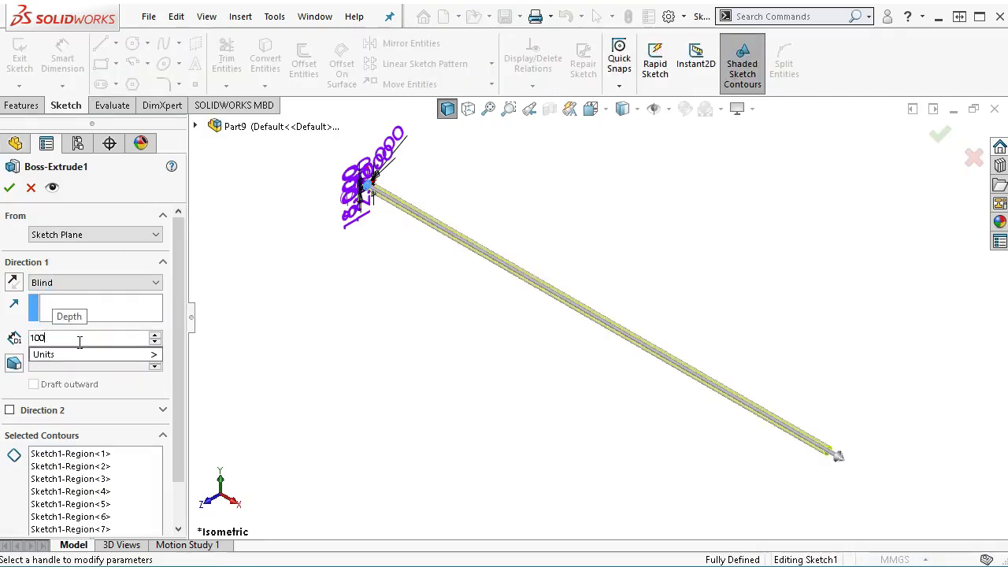
{"action": "key", "text": "Return"}
{"action": "left_click", "coordinate": [106, 353]}
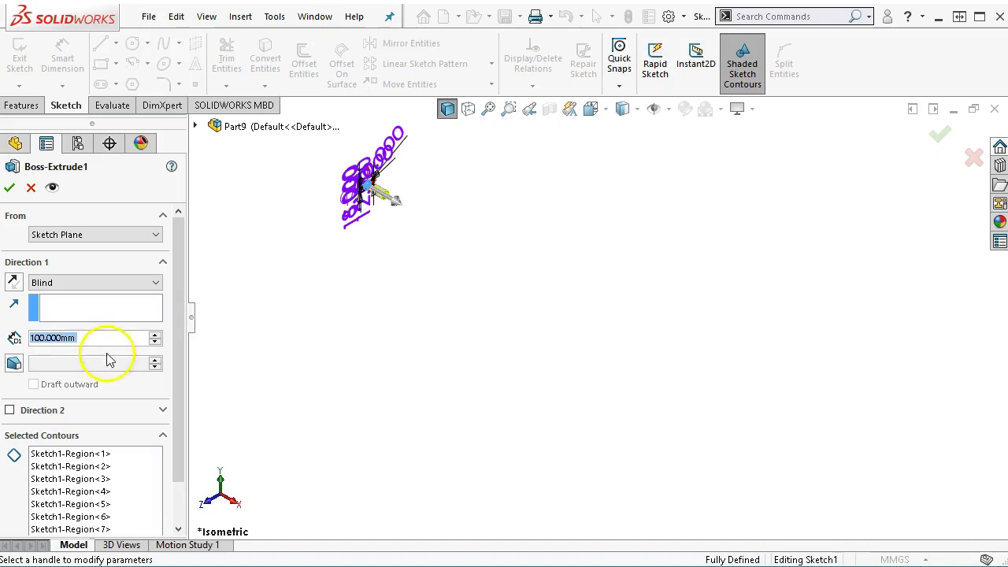
{"action": "left_click", "coordinate": [12, 284]}
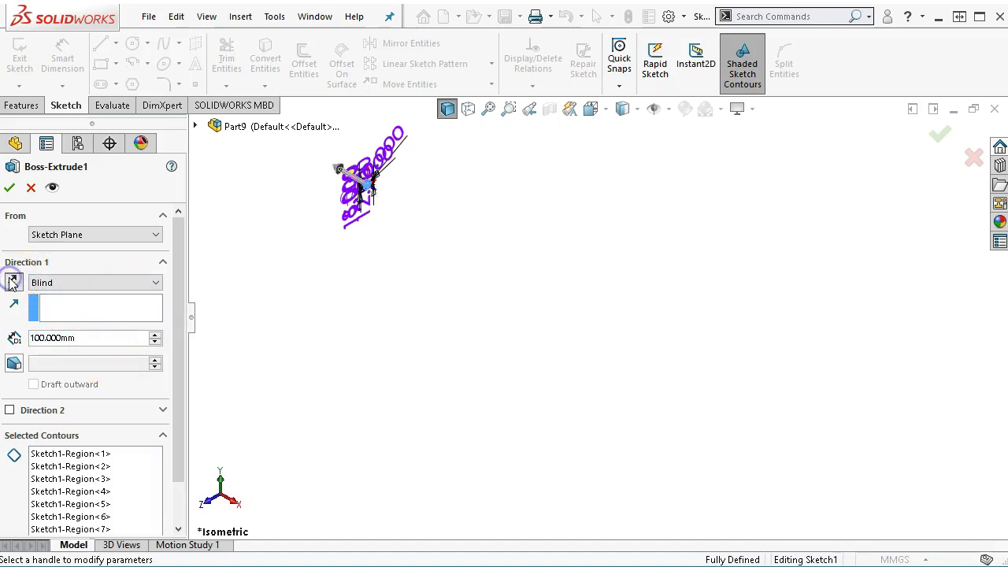
{"action": "left_click", "coordinate": [10, 187]}
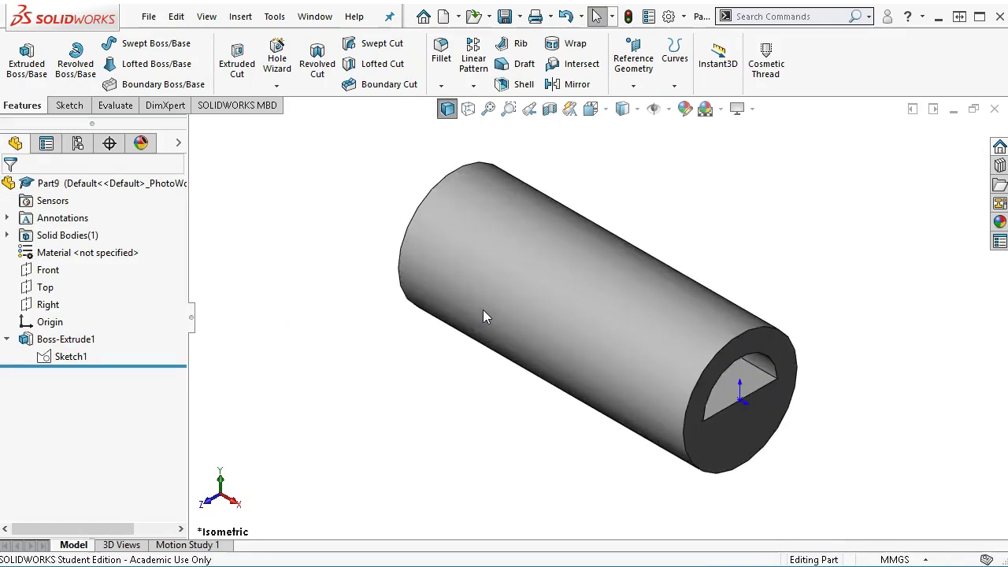
Show Sketch1 on the model, zoom to the end face, and select Sketch1
{"action": "left_click_drag", "start_coordinate": [131, 370], "coordinate": [131, 372]}
{"action": "right_click", "coordinate": [72, 356]}
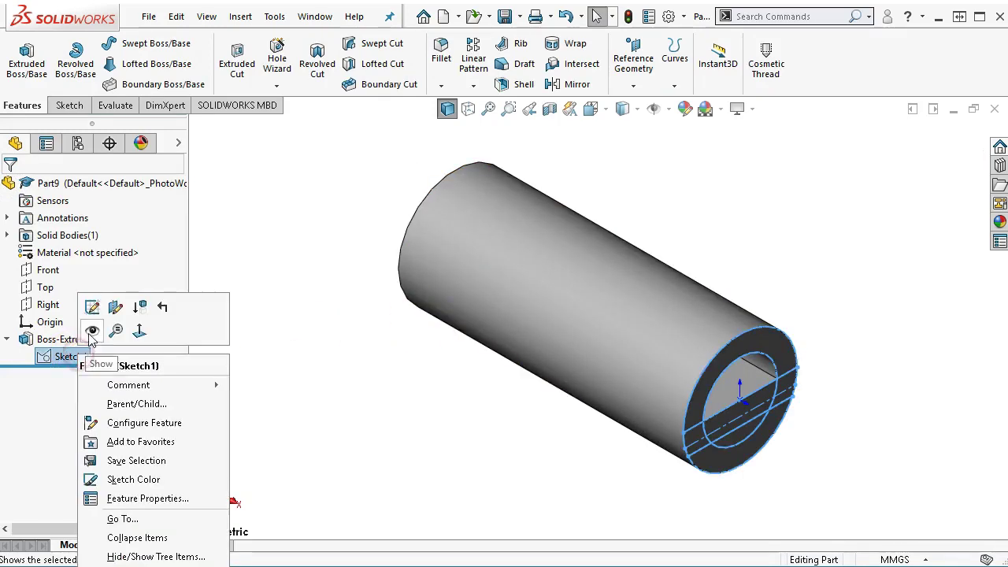
{"action": "left_click", "coordinate": [88, 334]}
{"action": "left_click", "coordinate": [338, 385]}
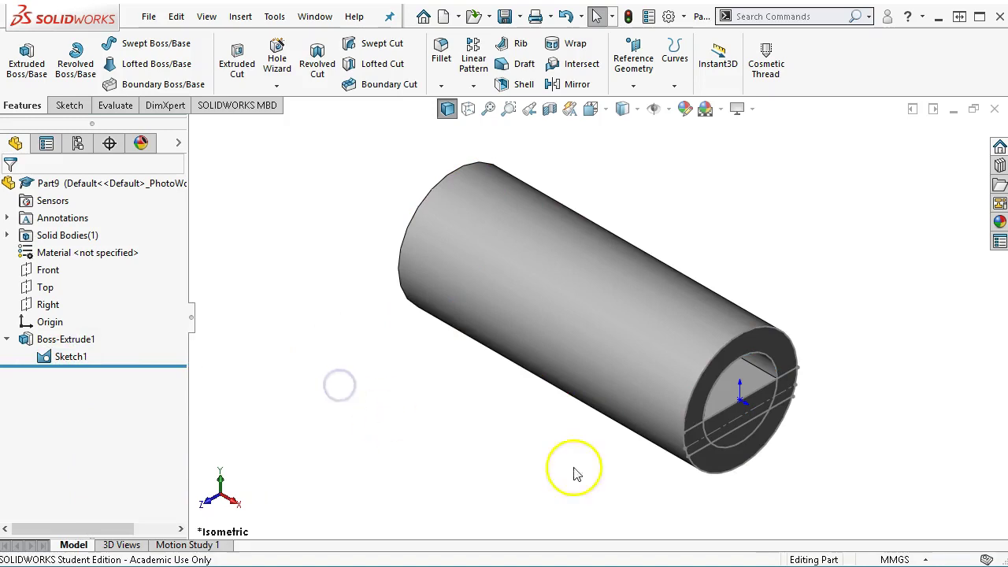
{"action": "scroll", "coordinate": [756, 465], "scroll_direction": "down", "scroll_amount": 5}
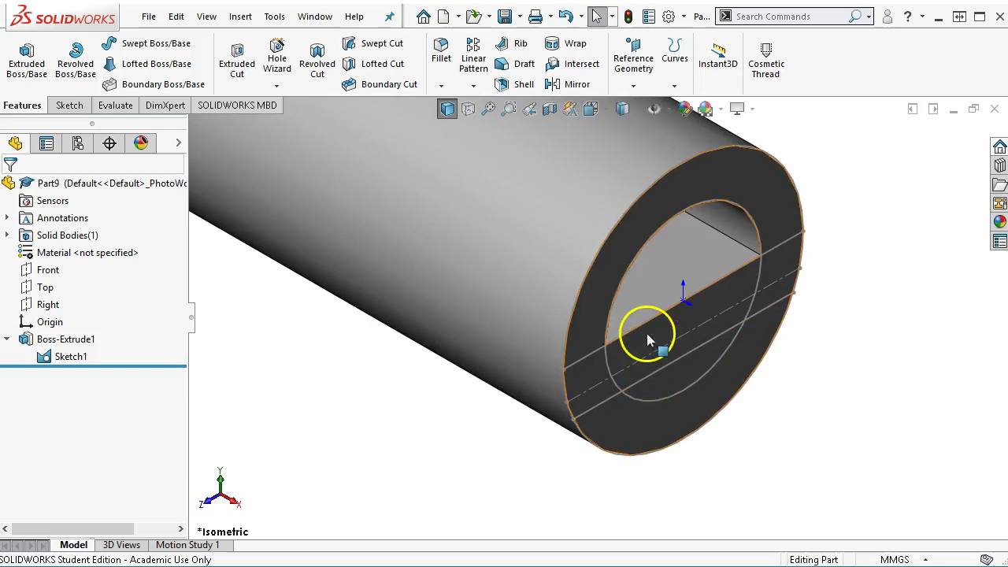
{"action": "scroll", "coordinate": [597, 319], "scroll_direction": "up", "scroll_amount": 2}
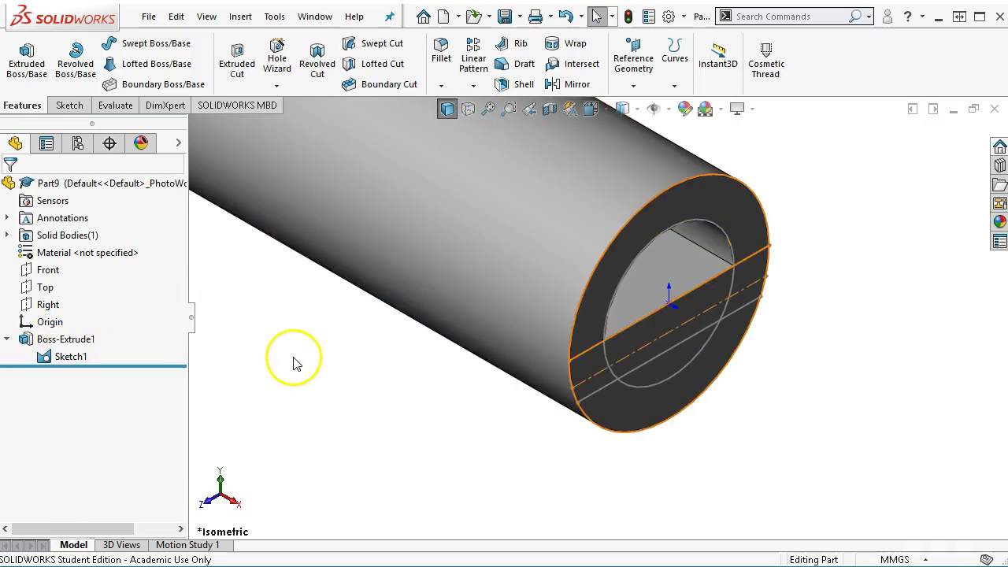
{"action": "left_click", "coordinate": [71, 356]}
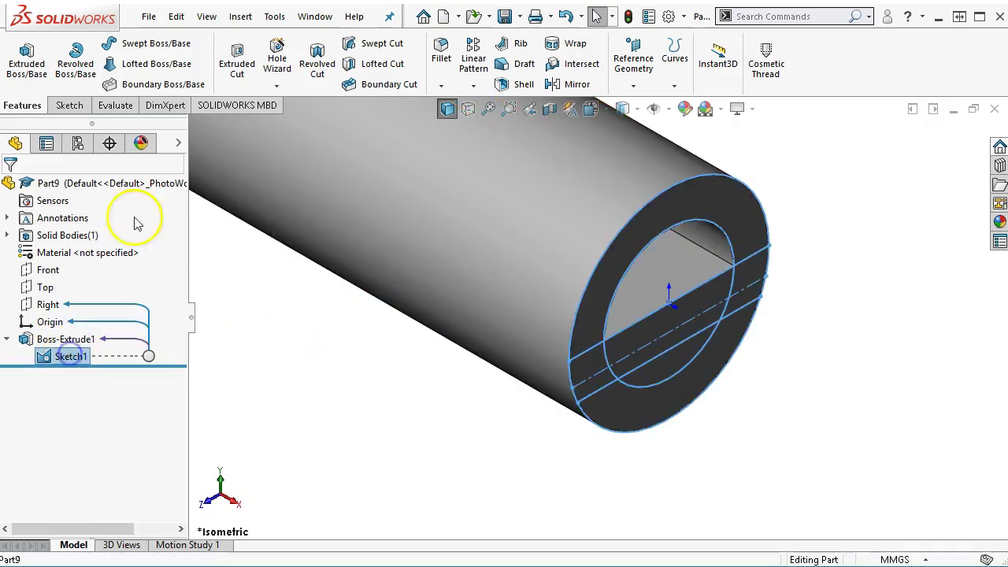
Extruded-cut a 35 mm blind pocket through Sketch1-Region<1> and Region<2>
{"action": "left_click", "coordinate": [236, 61]}
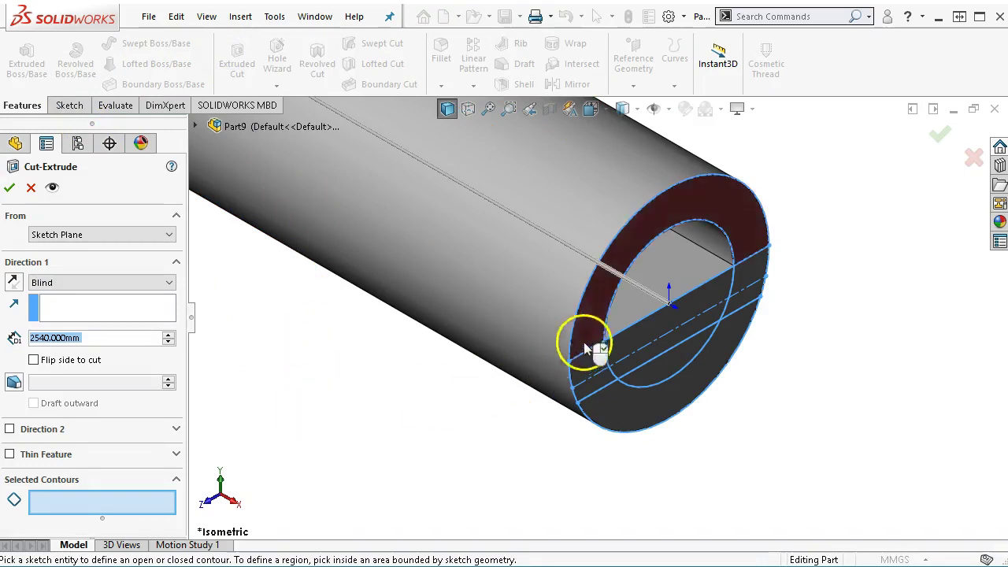
{"action": "type", "text": "35"}
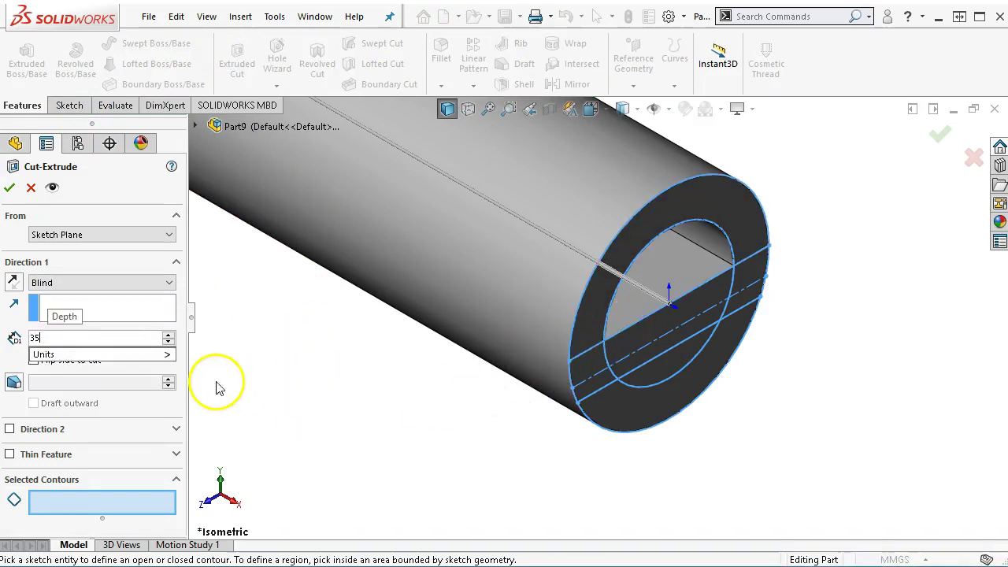
{"action": "left_click", "coordinate": [642, 337]}
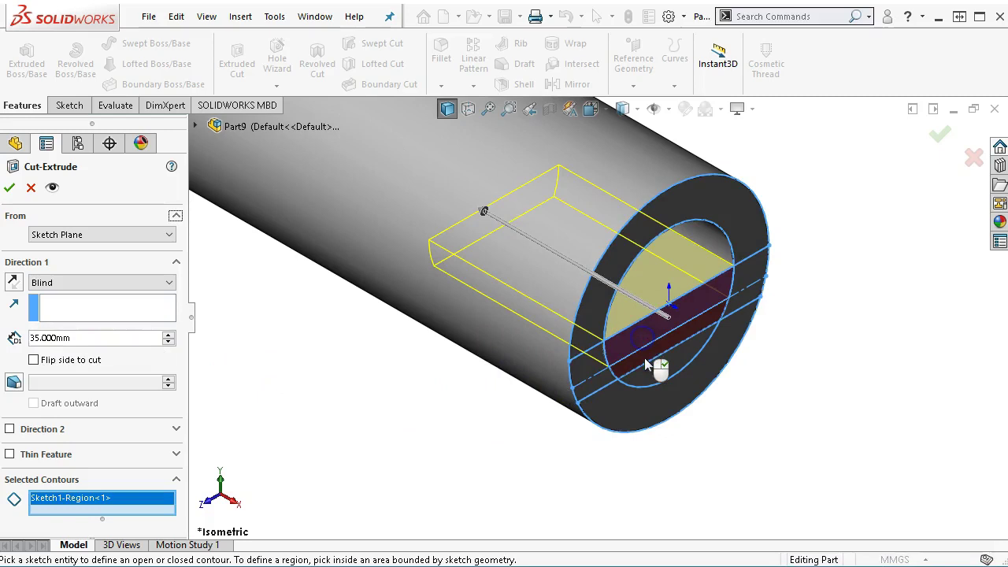
{"action": "left_click", "coordinate": [645, 358]}
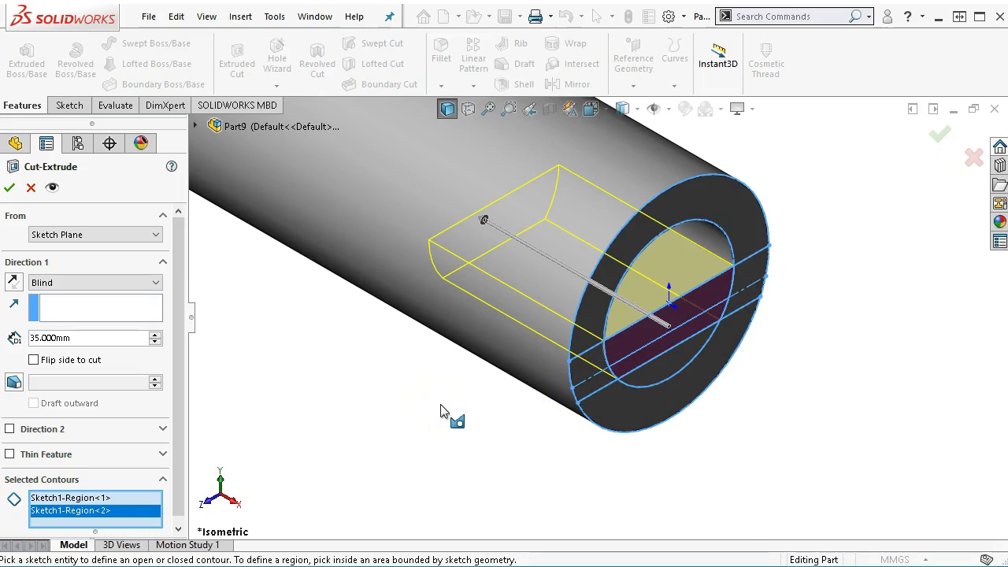
{"action": "left_click", "coordinate": [943, 136]}
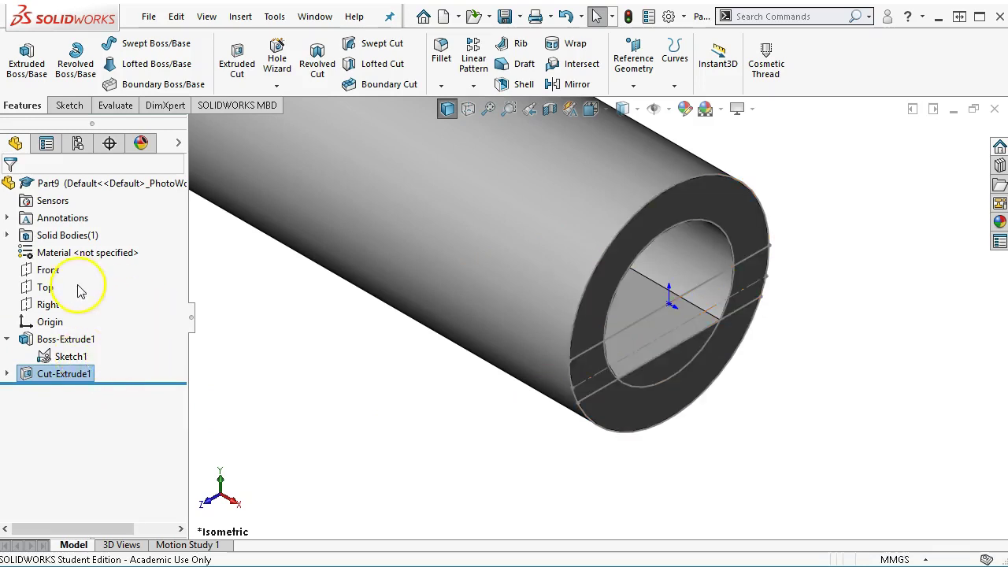
Sketch on the Front plane a line from the cylinder's right end up to its top edge
{"action": "left_click", "coordinate": [49, 272]}
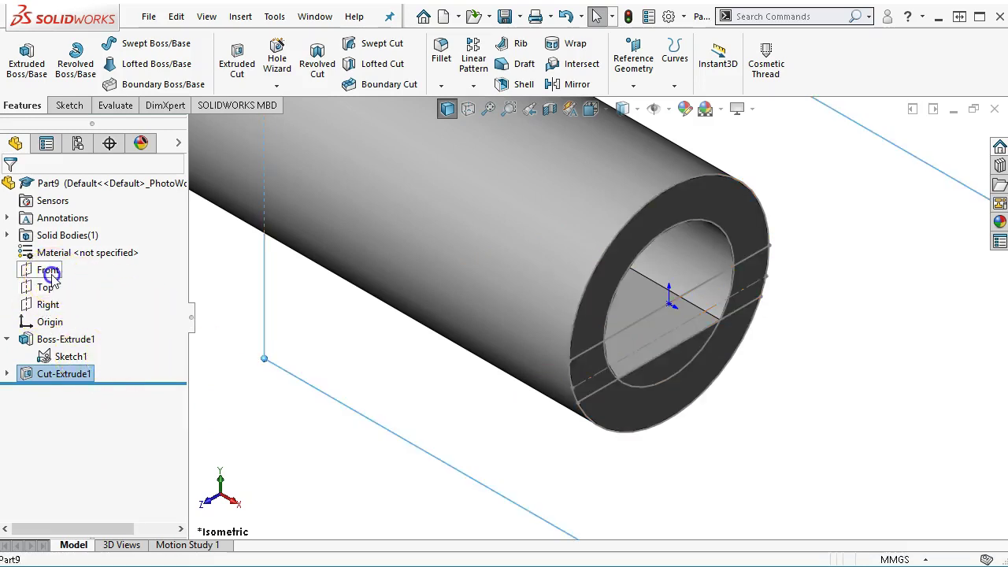
{"action": "left_click", "coordinate": [61, 253]}
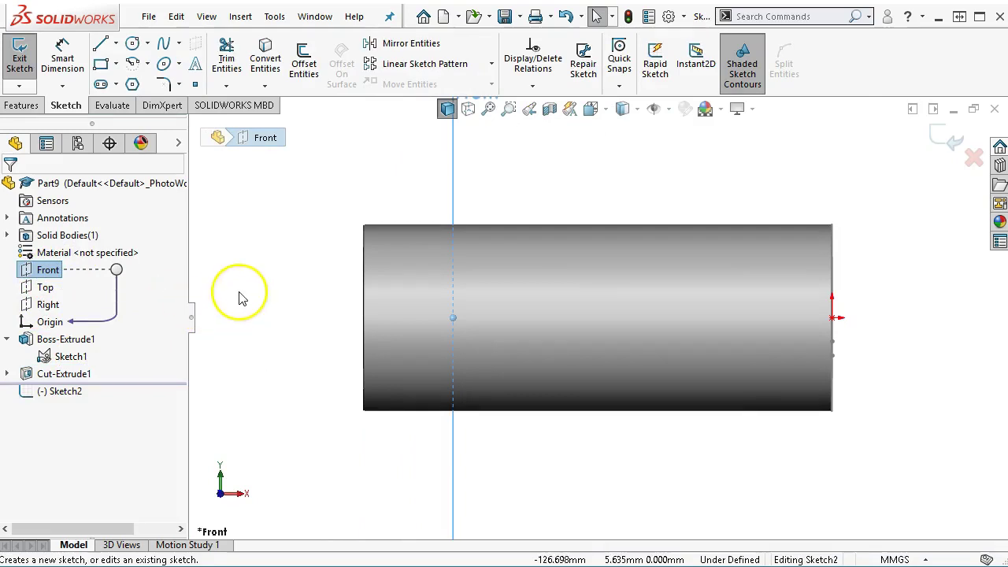
{"action": "left_click", "coordinate": [100, 43]}
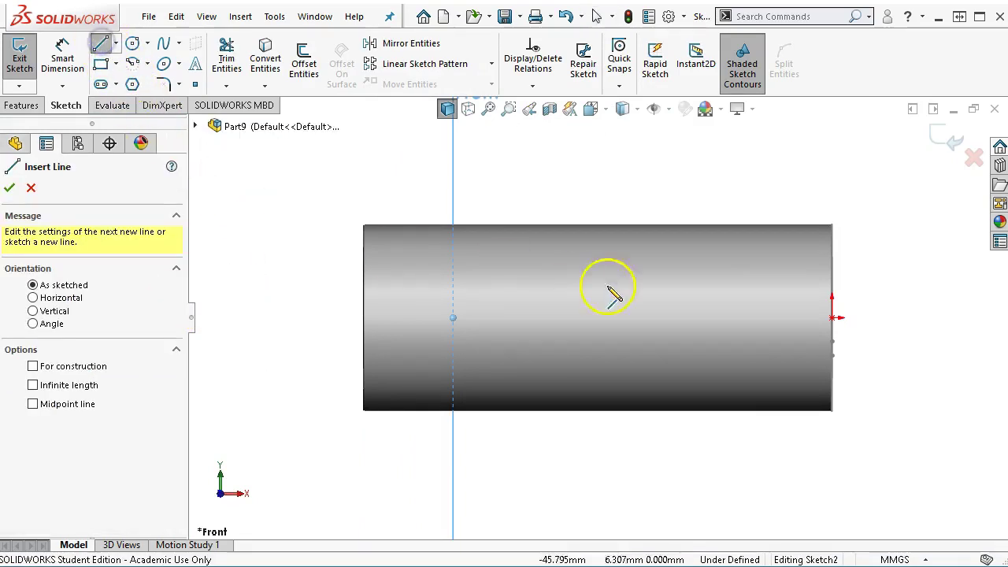
{"action": "left_click", "coordinate": [833, 340]}
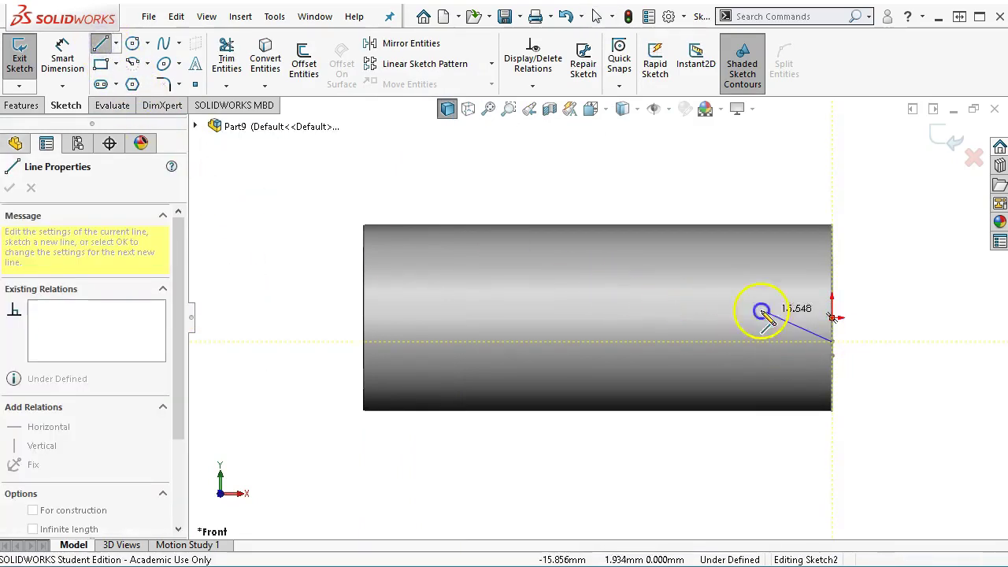
{"action": "left_click", "coordinate": [523, 226]}
{"action": "right_click", "coordinate": [651, 169]}
{"action": "left_click", "coordinate": [670, 181]}
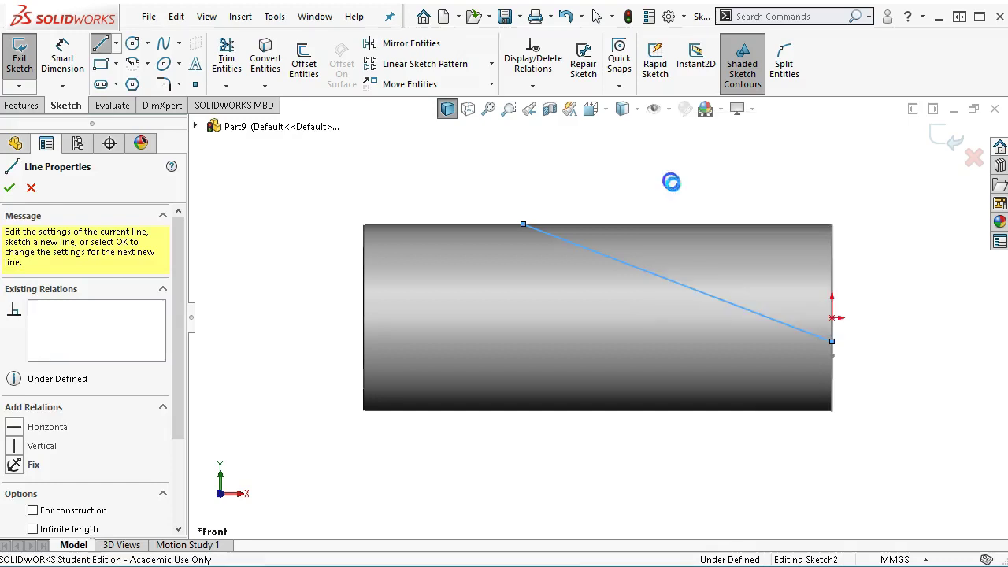
In isometric view, pick the angled line's lower endpoint and a point on the tube's lower edge
{"action": "key", "text": "ctrl+7"}
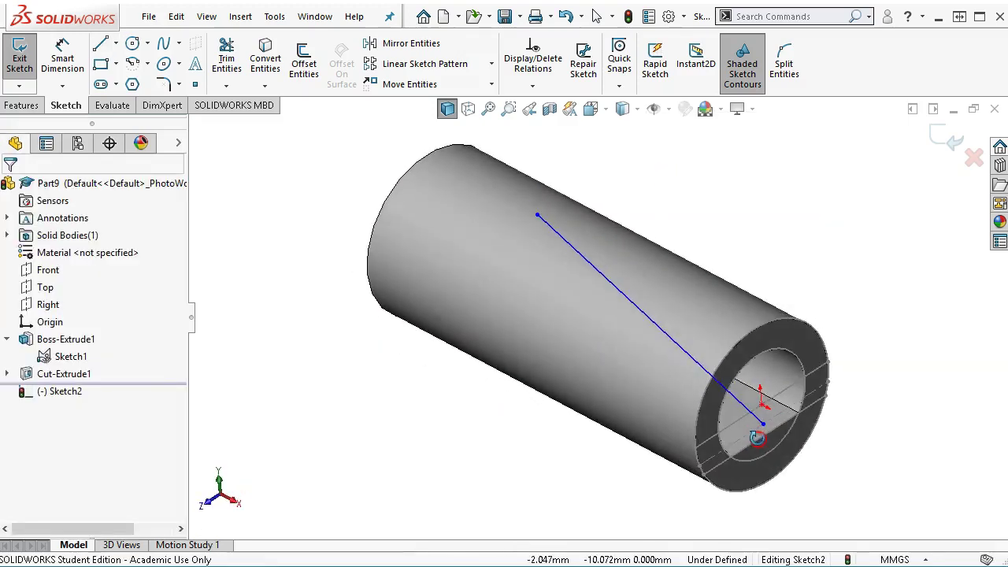
{"action": "scroll", "coordinate": [765, 429], "scroll_direction": "down", "scroll_amount": 2}
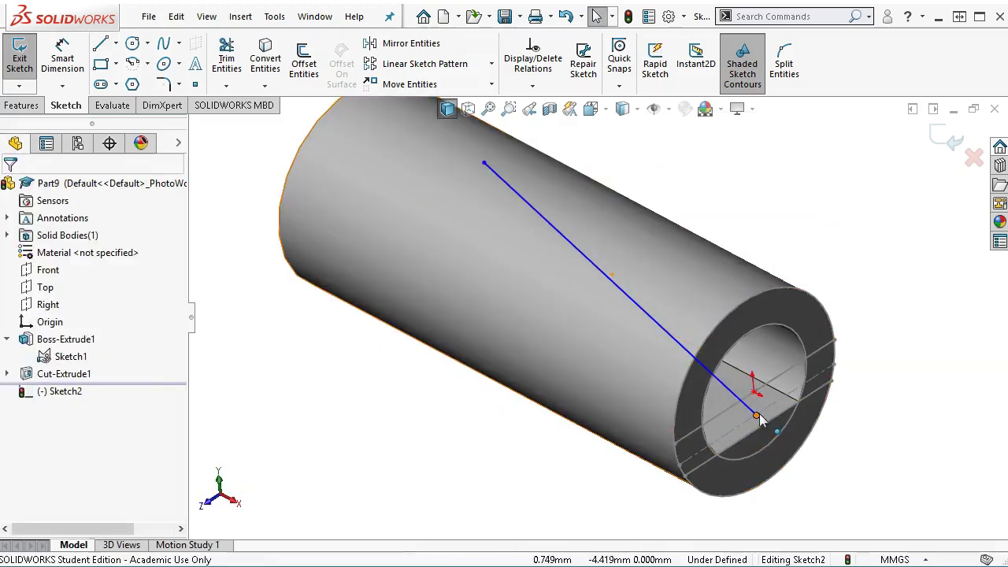
{"action": "left_click", "coordinate": [758, 415]}
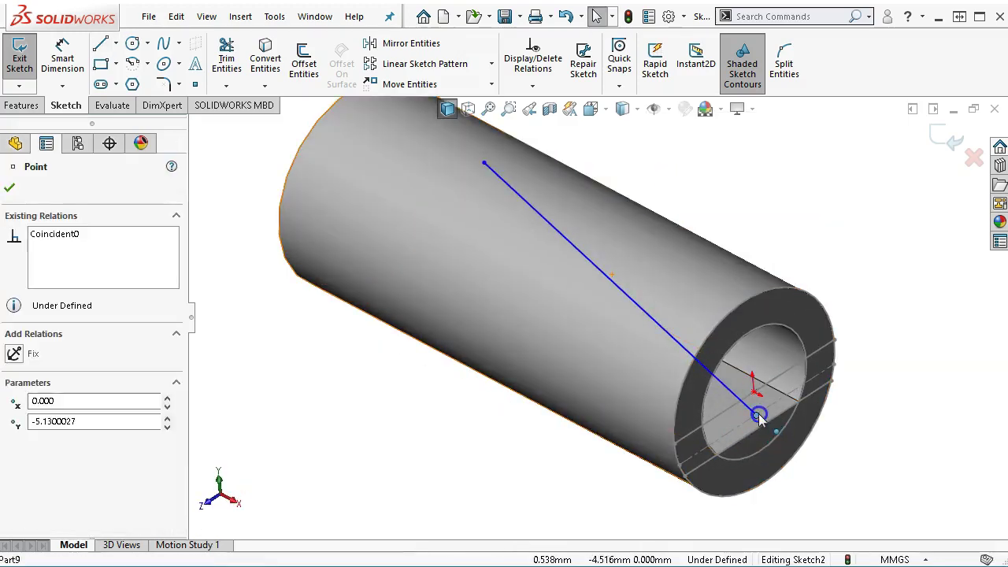
{"action": "left_click", "coordinate": [678, 466], "text": "ctrl"}
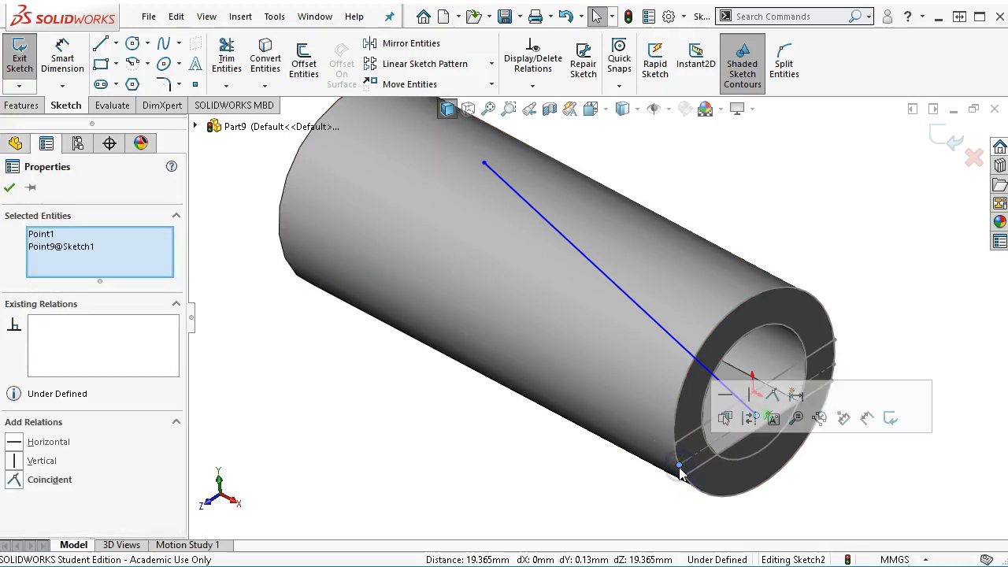
{"action": "left_click", "coordinate": [798, 392]}
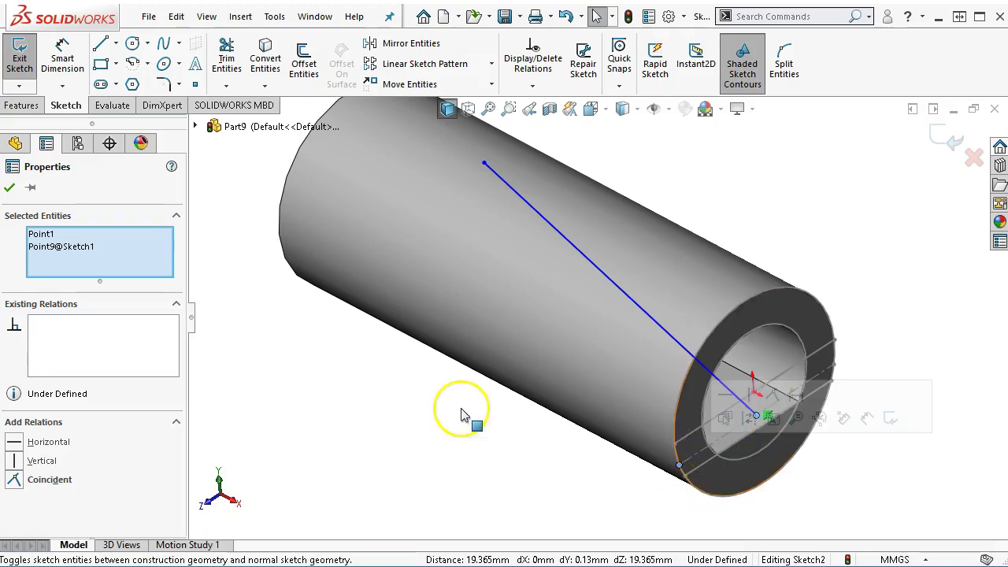
{"action": "left_click", "coordinate": [474, 443]}
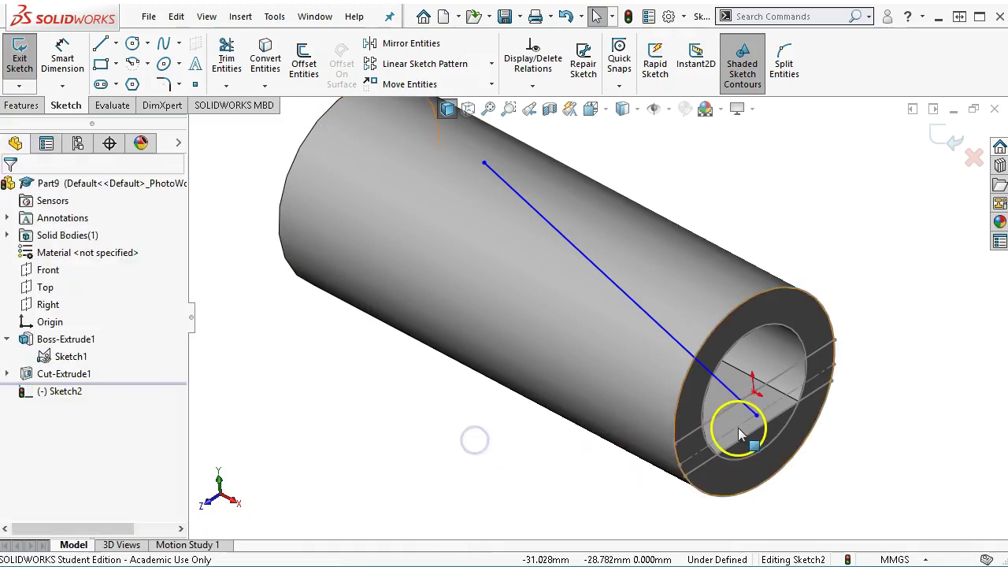
{"action": "left_click", "coordinate": [740, 426]}
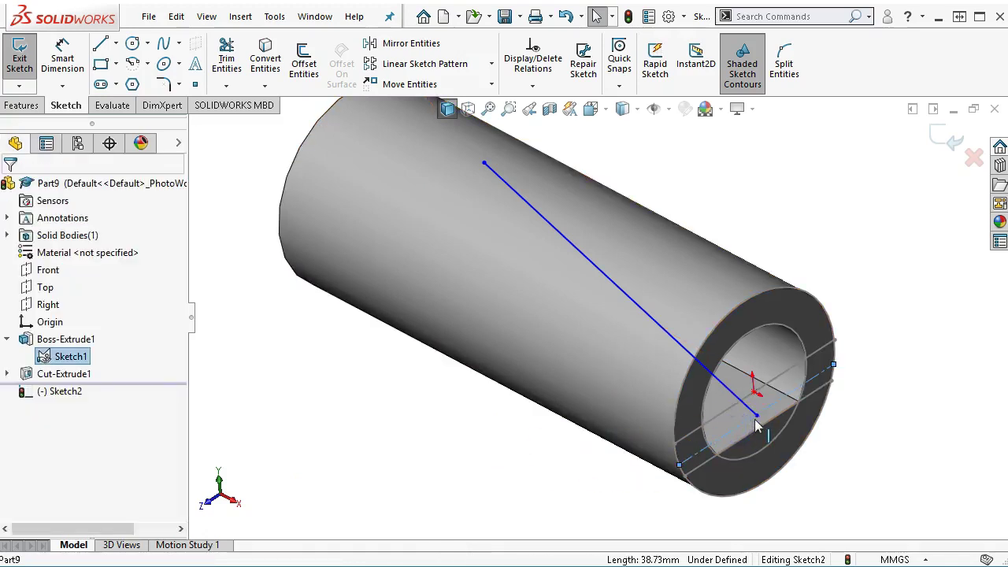
{"action": "left_click", "coordinate": [756, 418], "text": "ctrl"}
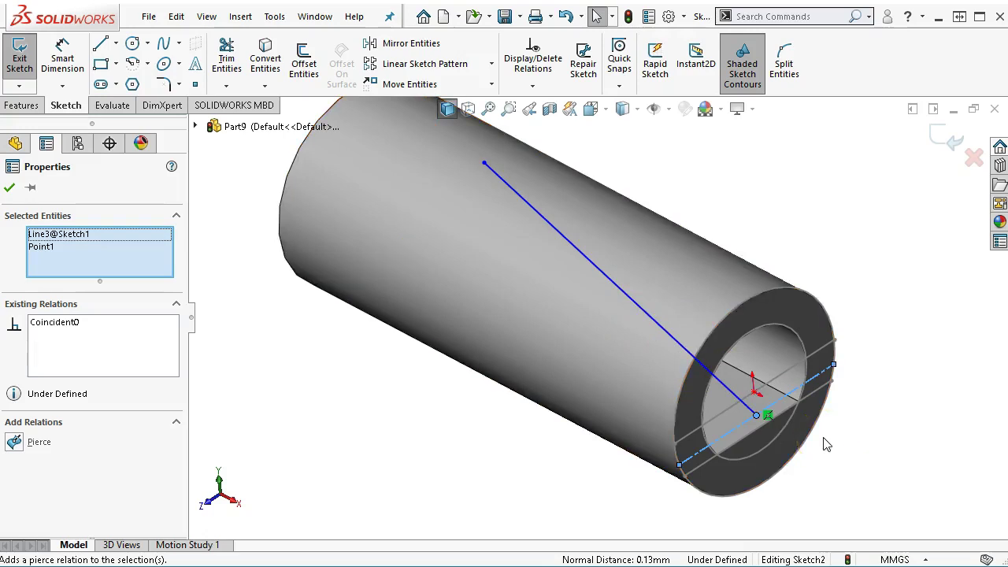
Make the line's lower endpoint coincident with the tube's outer end edge, then view from the front
{"action": "left_click", "coordinate": [357, 409]}
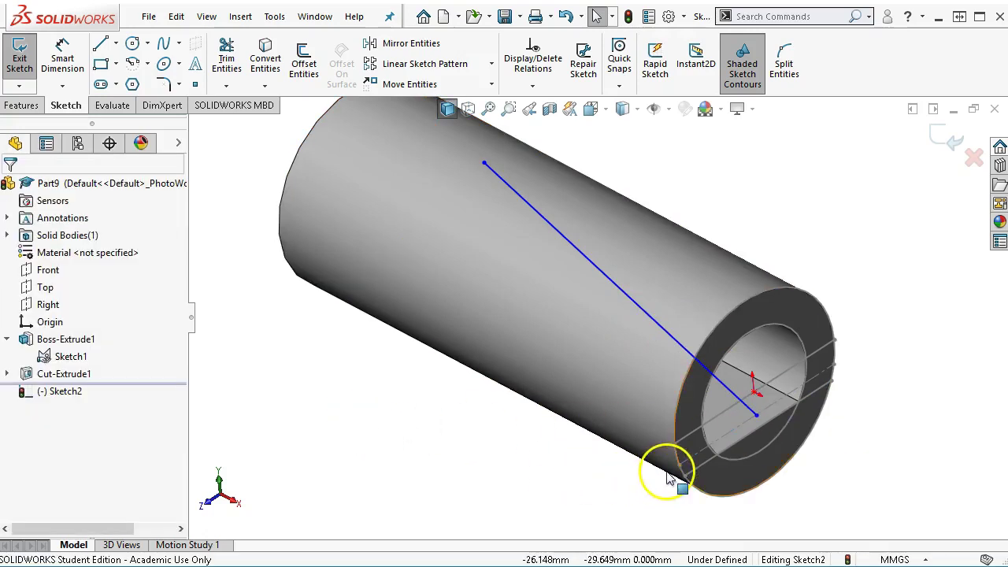
{"action": "left_click", "coordinate": [676, 463]}
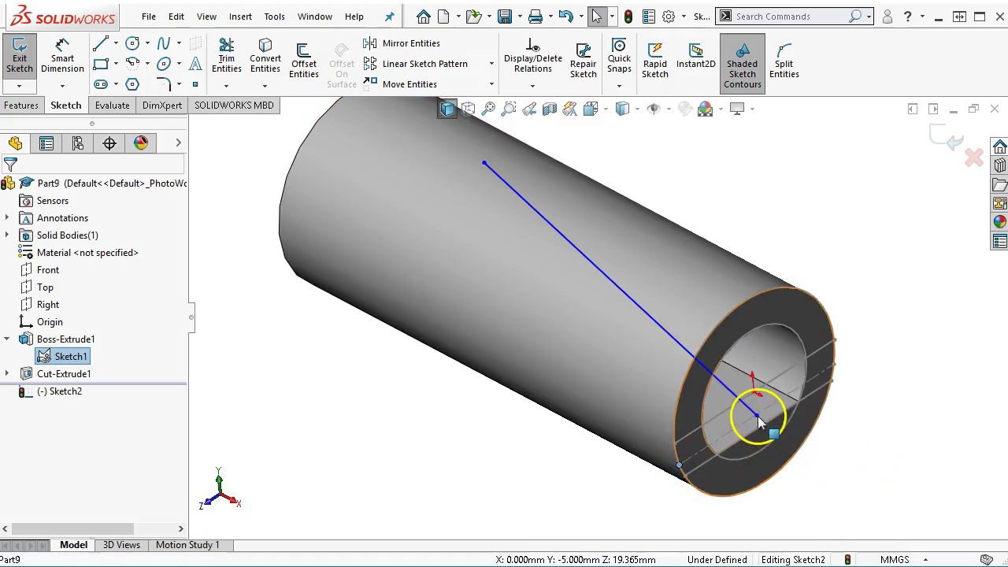
{"action": "left_click", "coordinate": [757, 419], "text": "ctrl"}
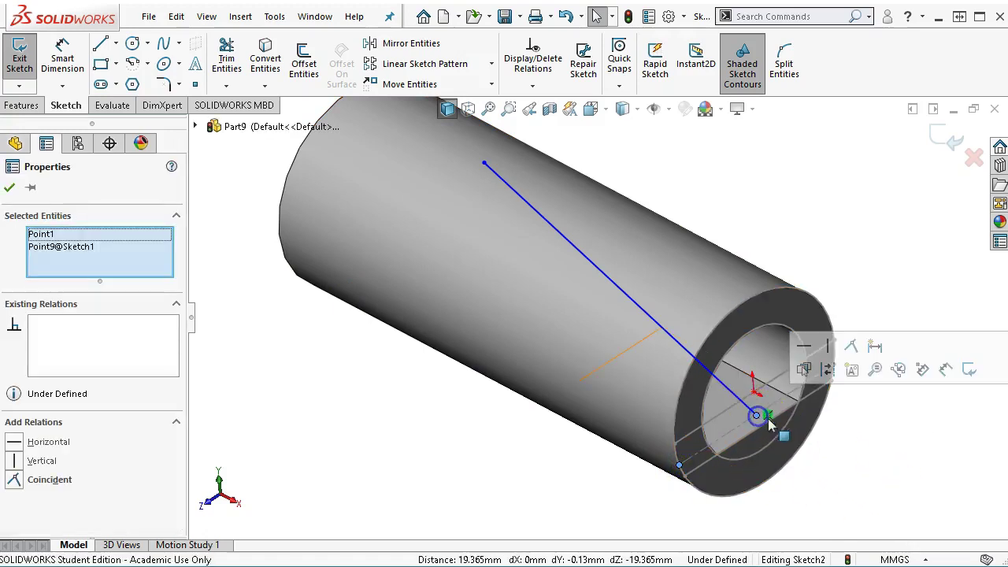
{"action": "left_click", "coordinate": [851, 345]}
{"action": "left_click", "coordinate": [880, 479]}
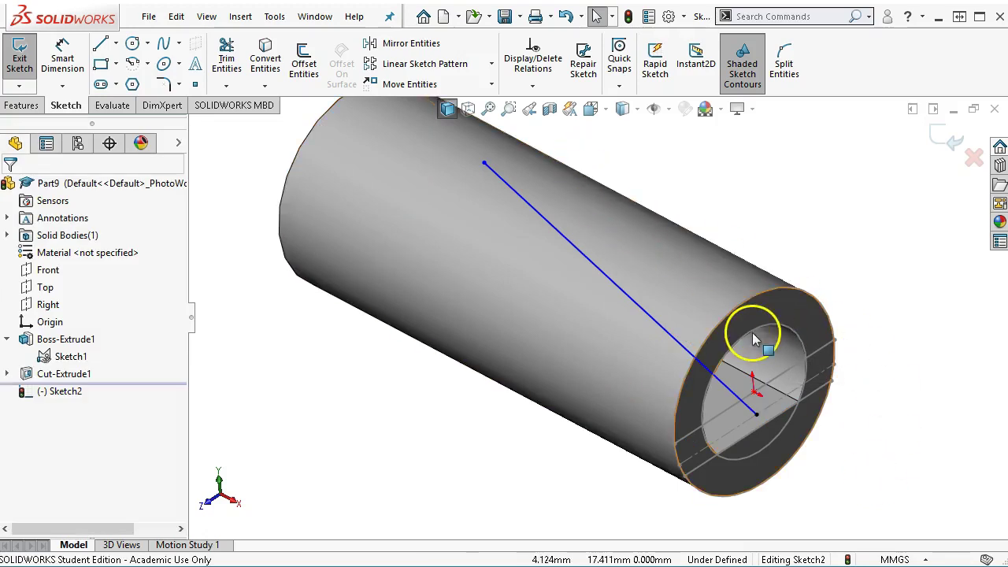
{"action": "key", "text": "ctrl+1"}
Dimension the angled line's top endpoint 40 mm from the tube's left end edge
{"action": "left_click", "coordinate": [62, 63]}
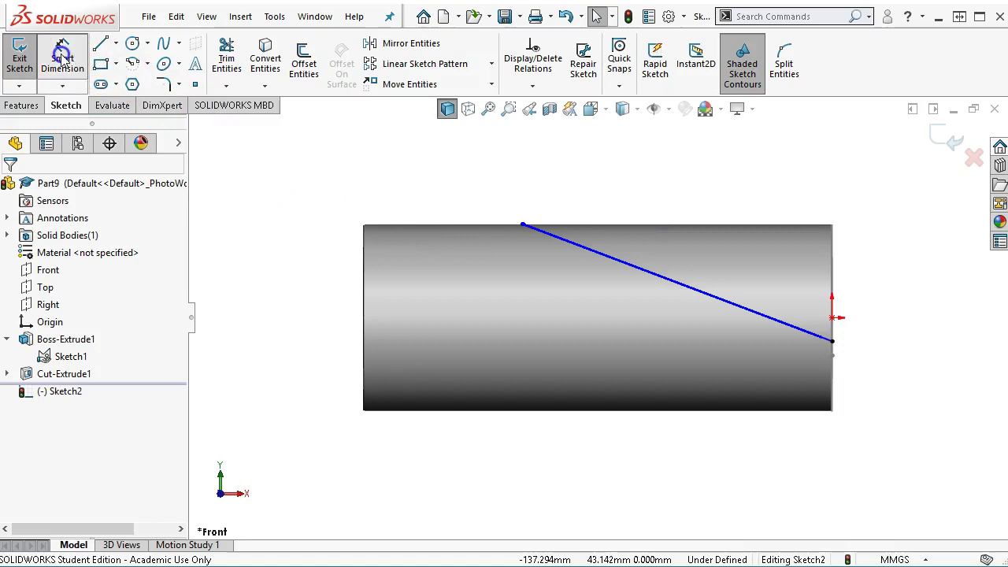
{"action": "left_click", "coordinate": [364, 285]}
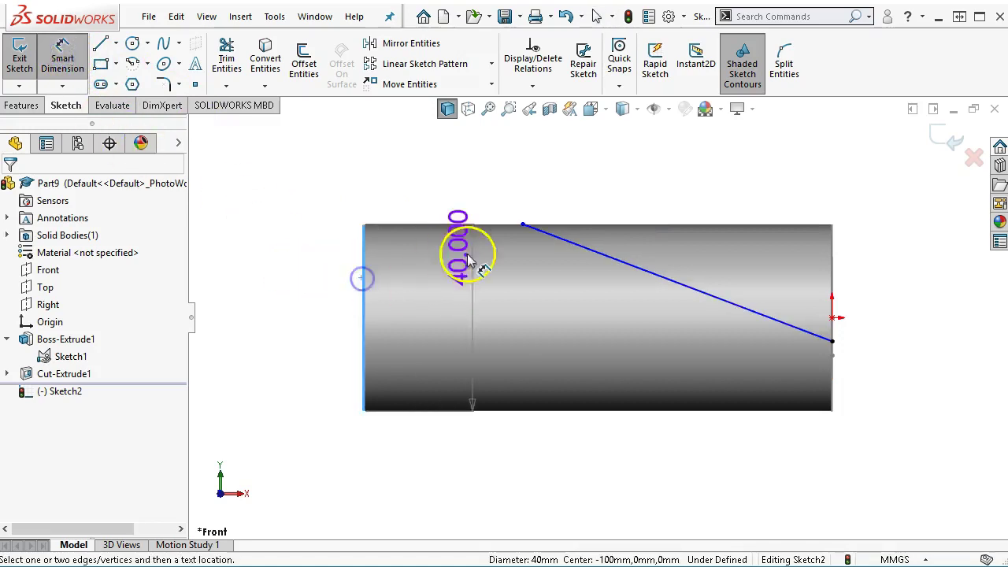
{"action": "left_click", "coordinate": [522, 225]}
{"action": "left_click", "coordinate": [464, 187]}
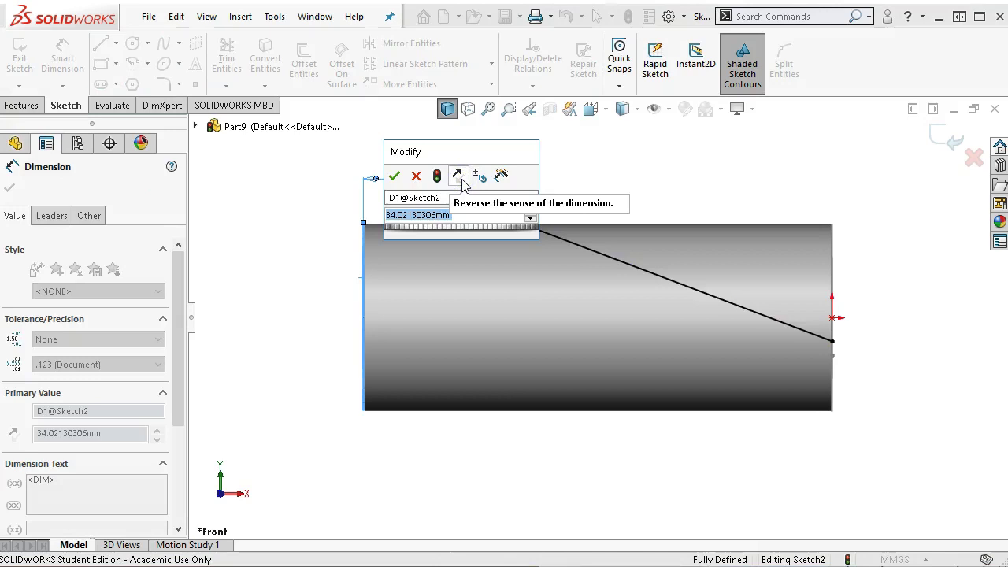
{"action": "type", "text": "40"}
{"action": "key", "text": "Return"}
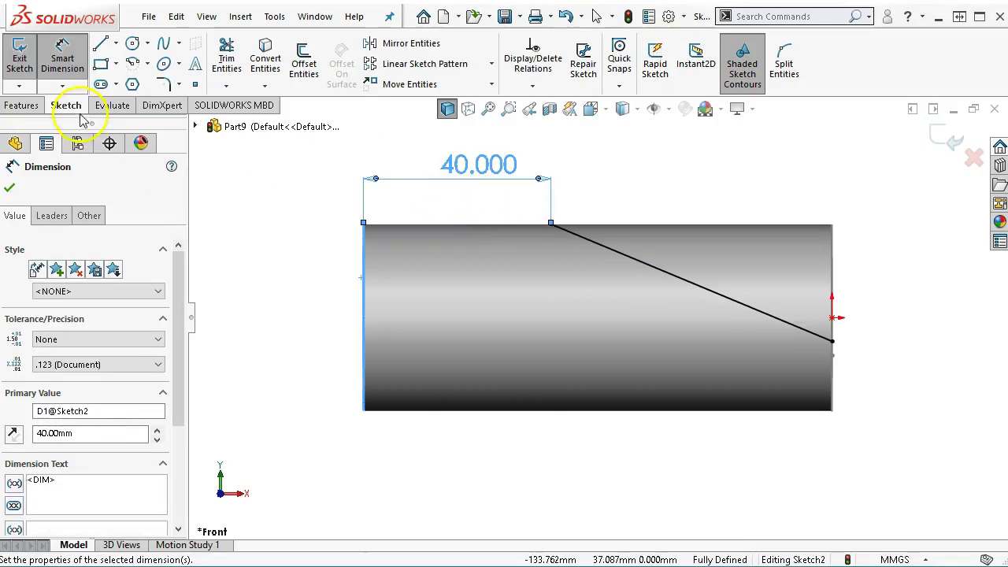
Extrude-cut the sketch Through All - Both with Flip side to cut, beveling the tube's end
{"action": "left_click", "coordinate": [21, 105]}
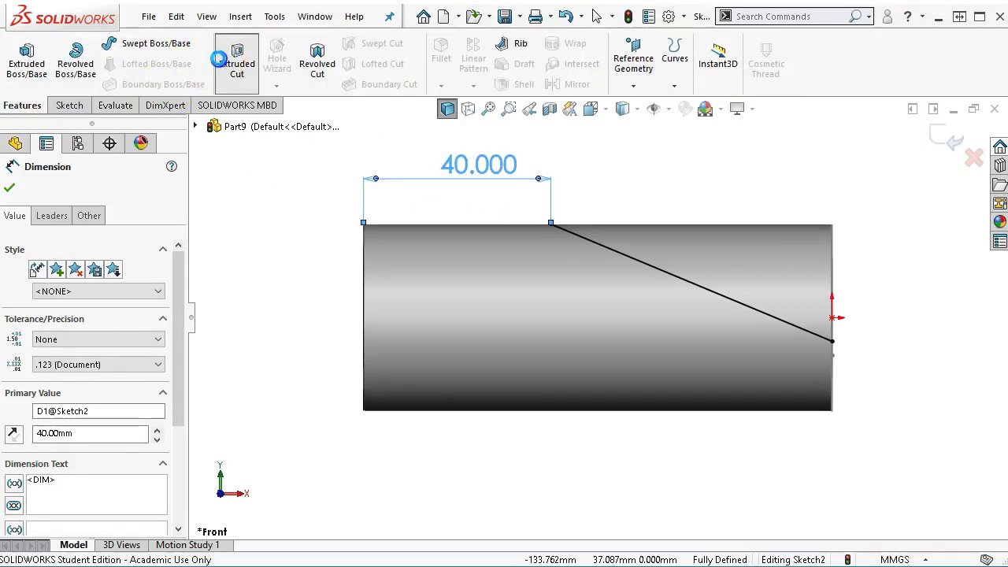
{"action": "left_click", "coordinate": [219, 60]}
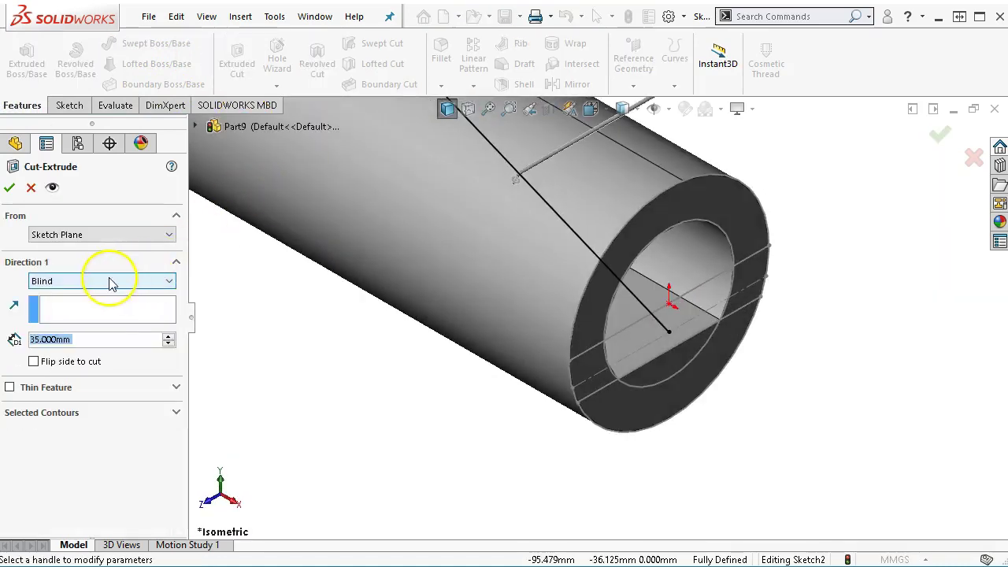
{"action": "left_click", "coordinate": [111, 282]}
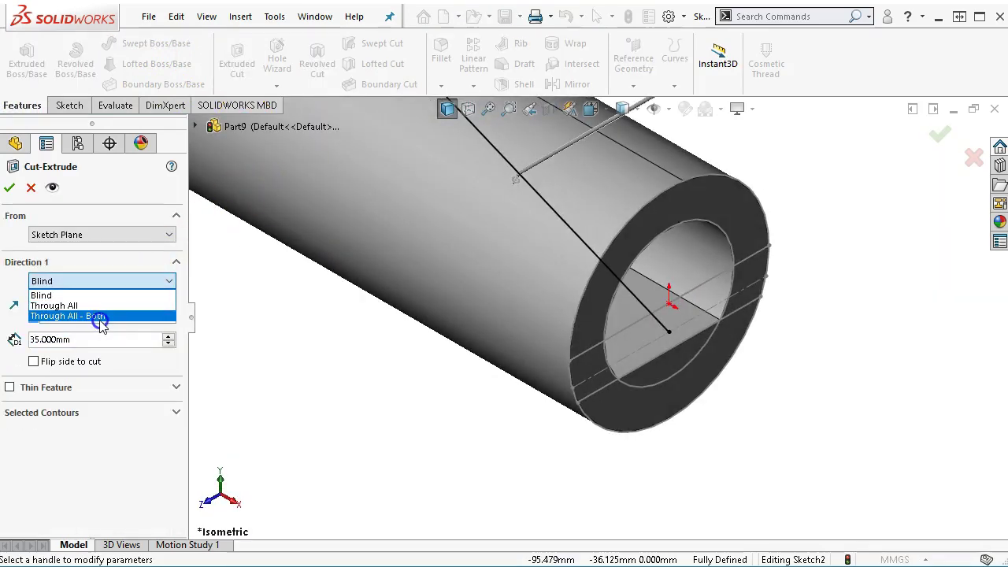
{"action": "left_click", "coordinate": [101, 315]}
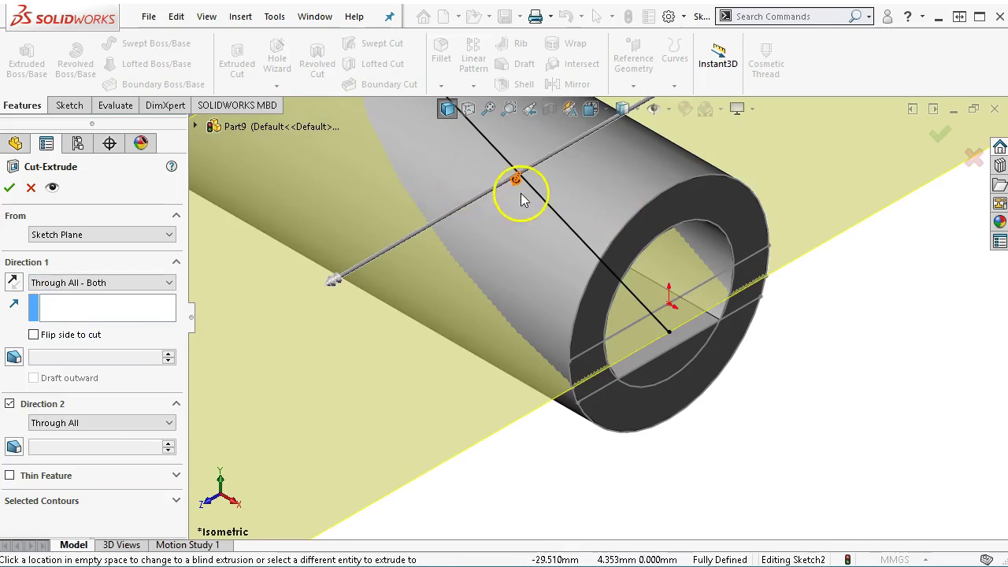
{"action": "left_click", "coordinate": [34, 336]}
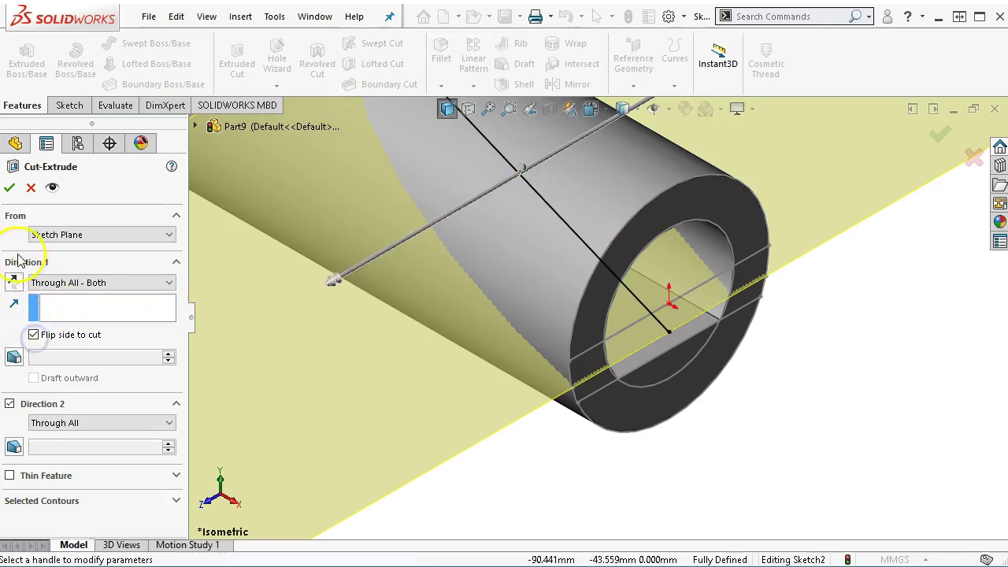
{"action": "left_click", "coordinate": [10, 187]}
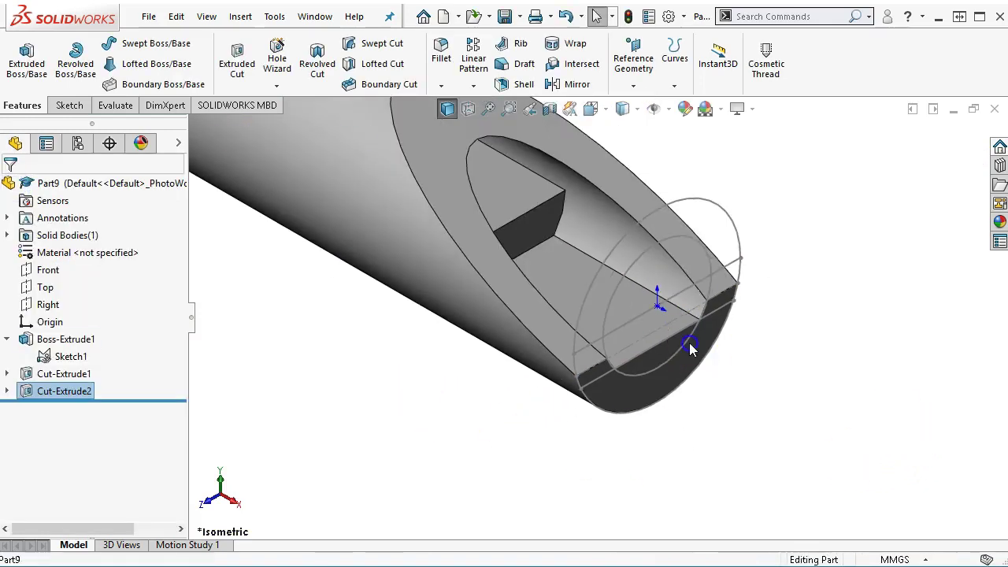
{"action": "left_click", "coordinate": [690, 347]}
{"action": "left_click", "coordinate": [709, 383]}
{"action": "key", "text": "f"}
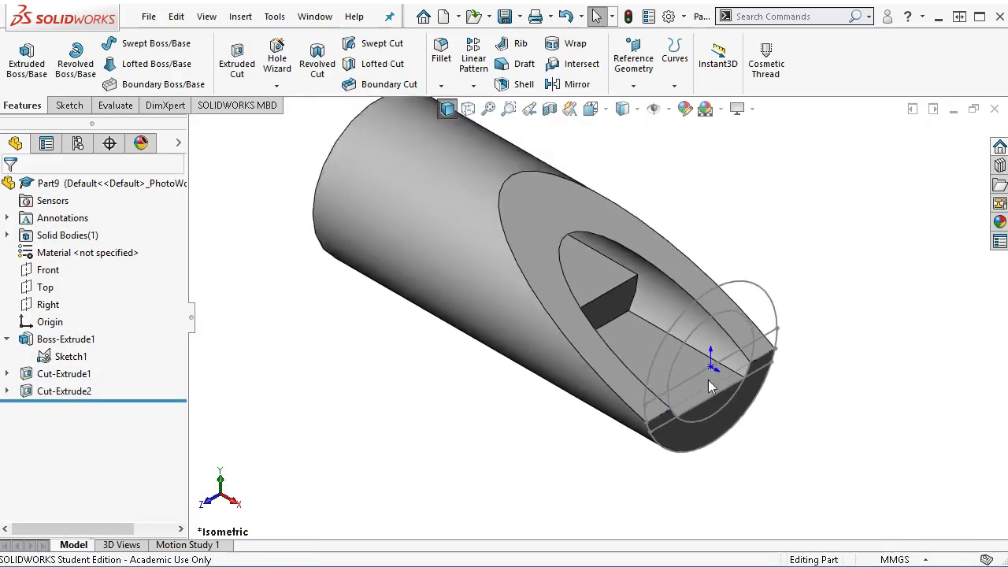
{"action": "right_click", "coordinate": [64, 361]}
{"action": "left_click", "coordinate": [79, 313]}
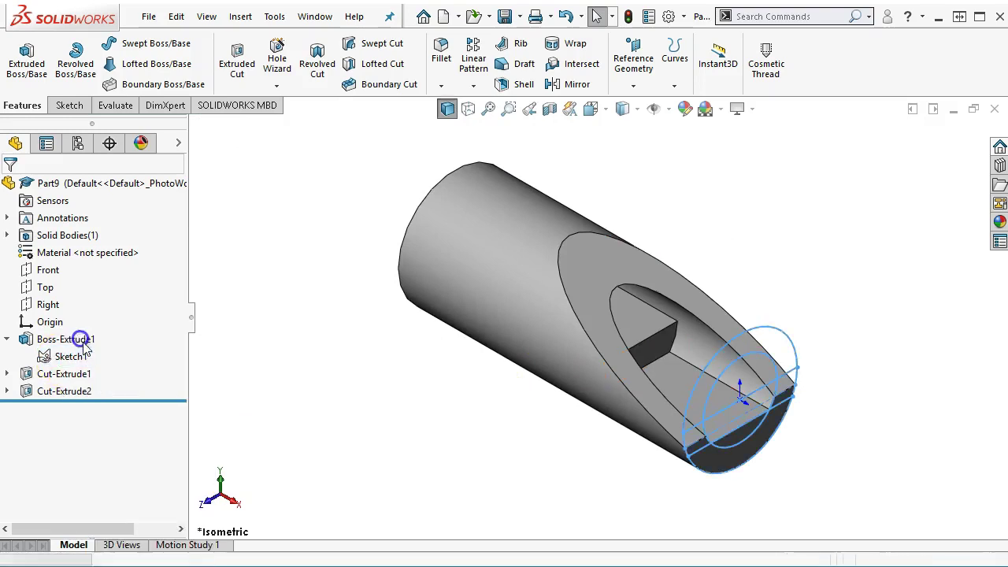
{"action": "left_click", "coordinate": [426, 453]}
{"action": "middle_click_drag", "start_coordinate": [426, 453], "coordinate": [355, 411]}
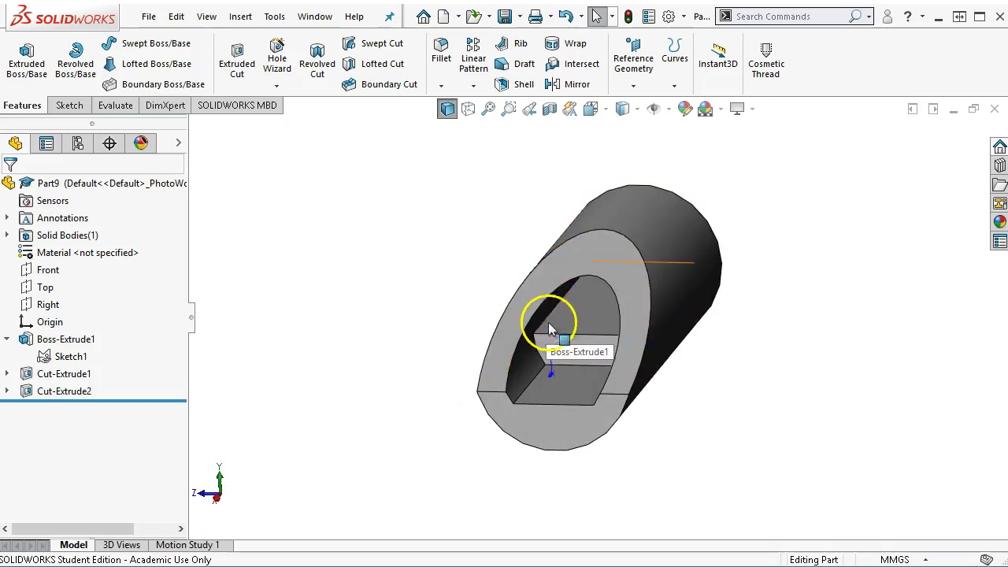
{"action": "middle_click_drag", "start_coordinate": [537, 369], "coordinate": [841, 370]}
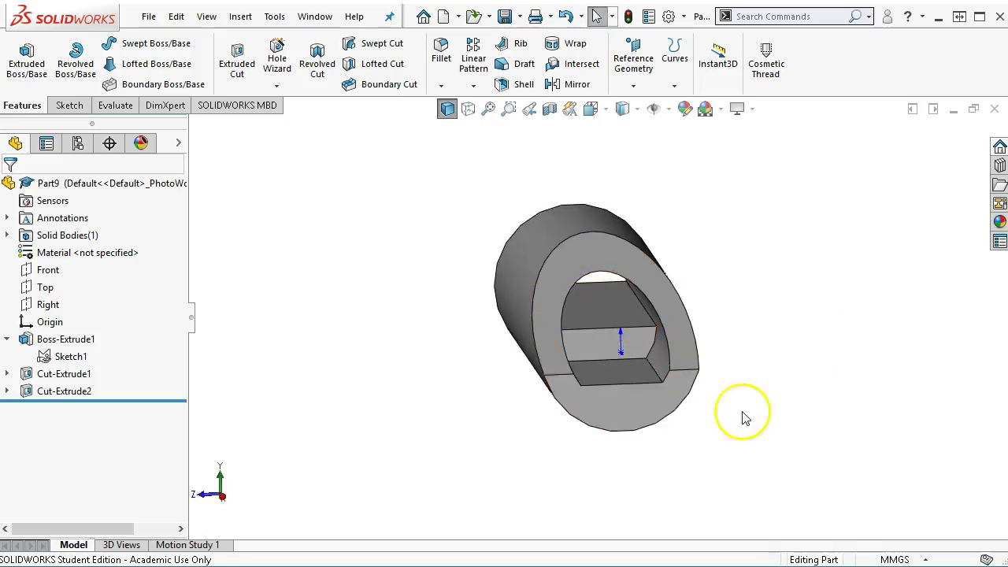
{"action": "middle_click_drag", "start_coordinate": [742, 418], "coordinate": [787, 458]}
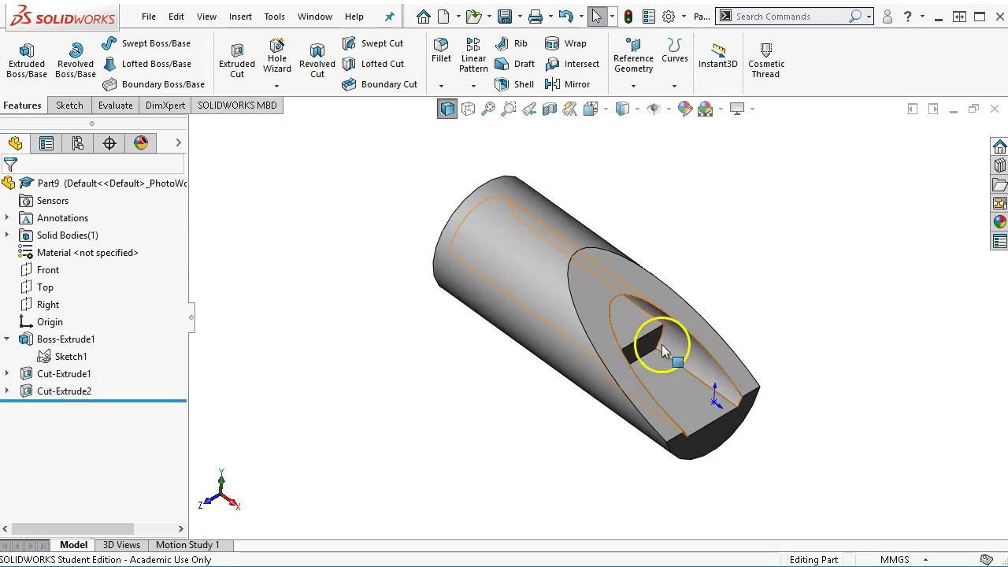
{"action": "middle_click_drag", "start_coordinate": [788, 349], "coordinate": [794, 402]}
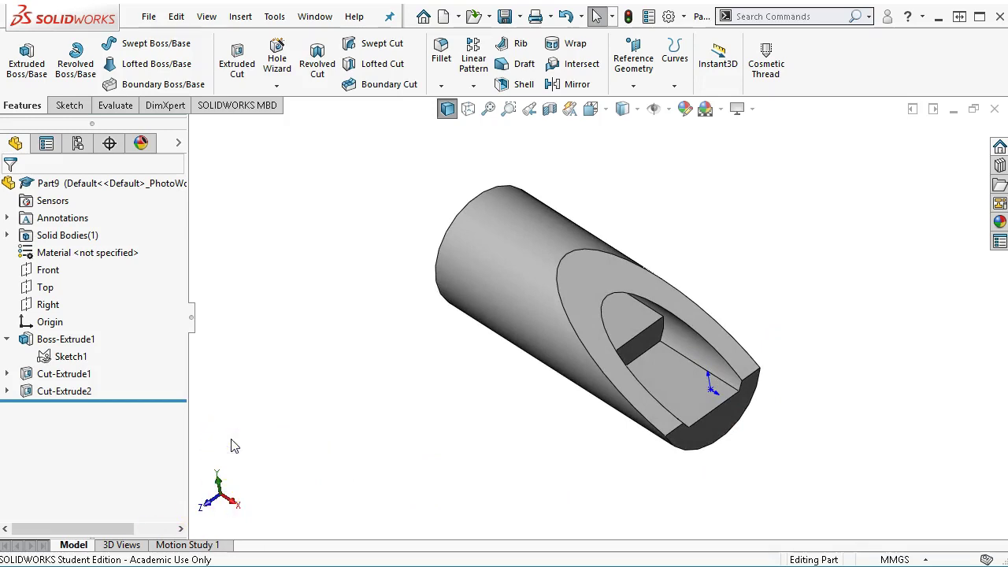
{"action": "key", "text": "ctrl+7"}
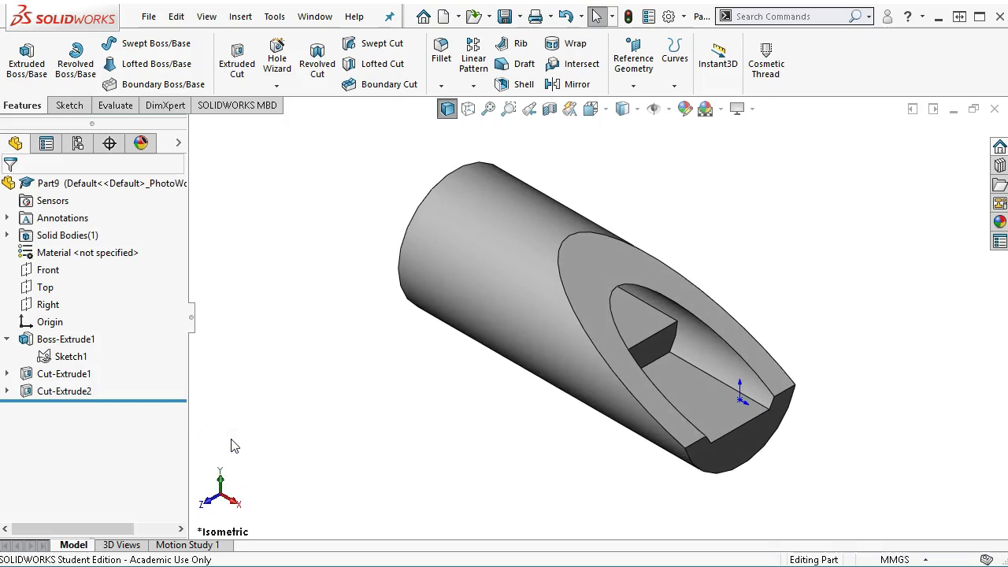